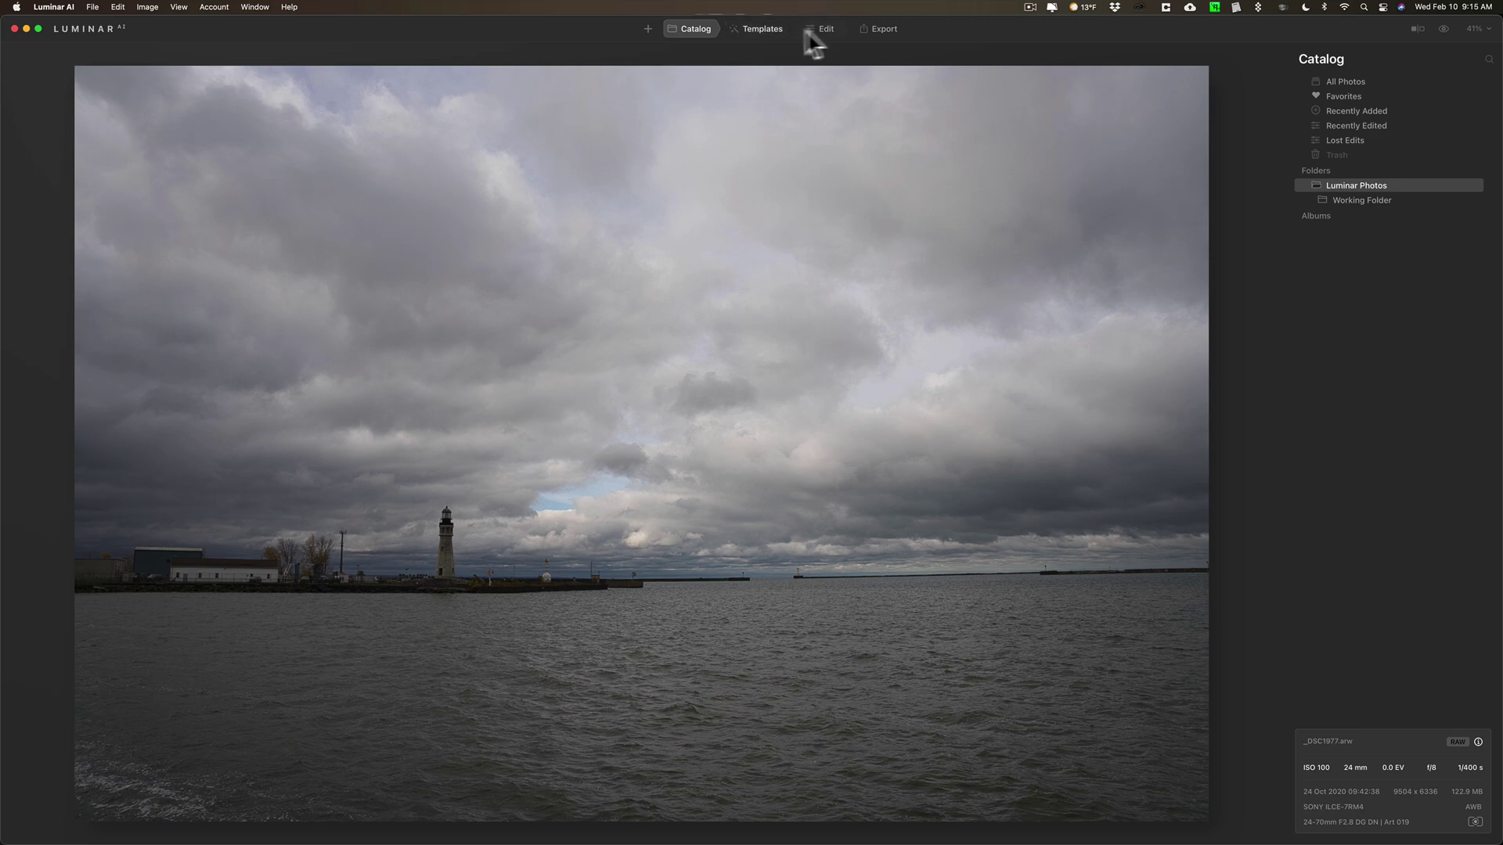
left_click(761, 29)
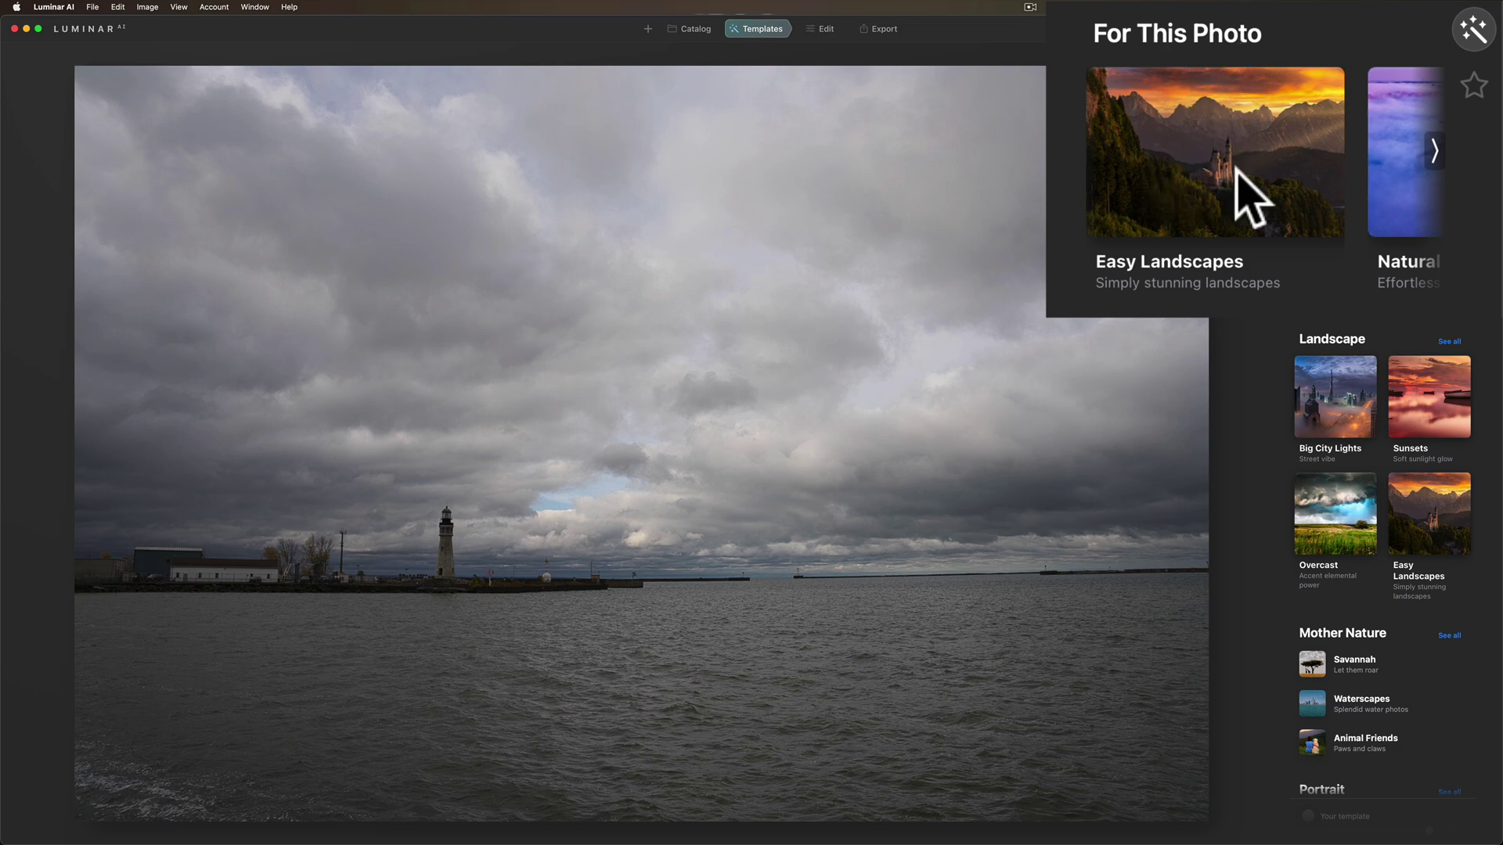
left_click(1246, 198)
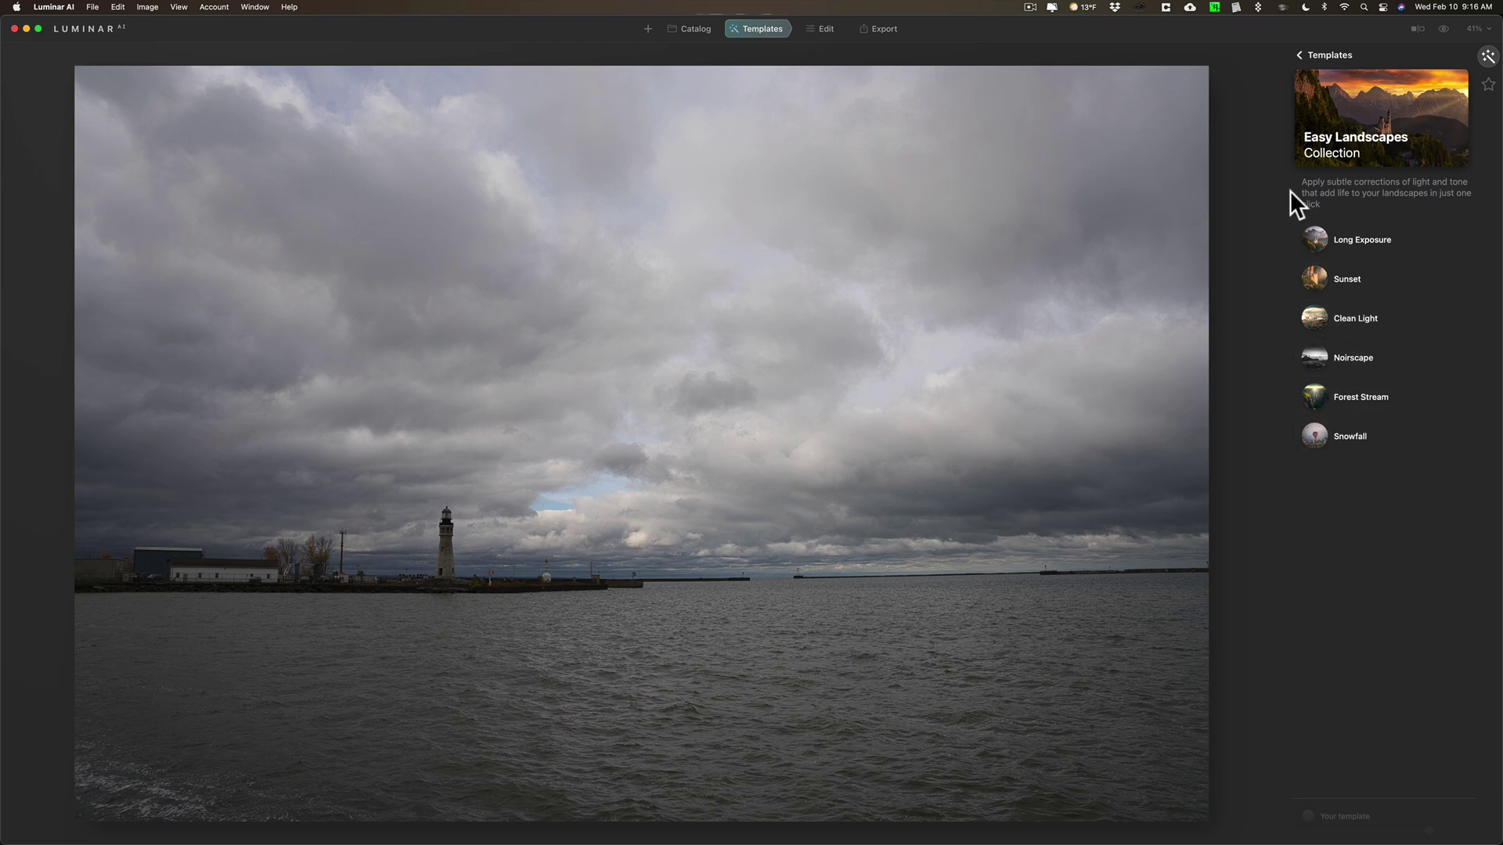
left_click(1299, 53)
left_click(1466, 125)
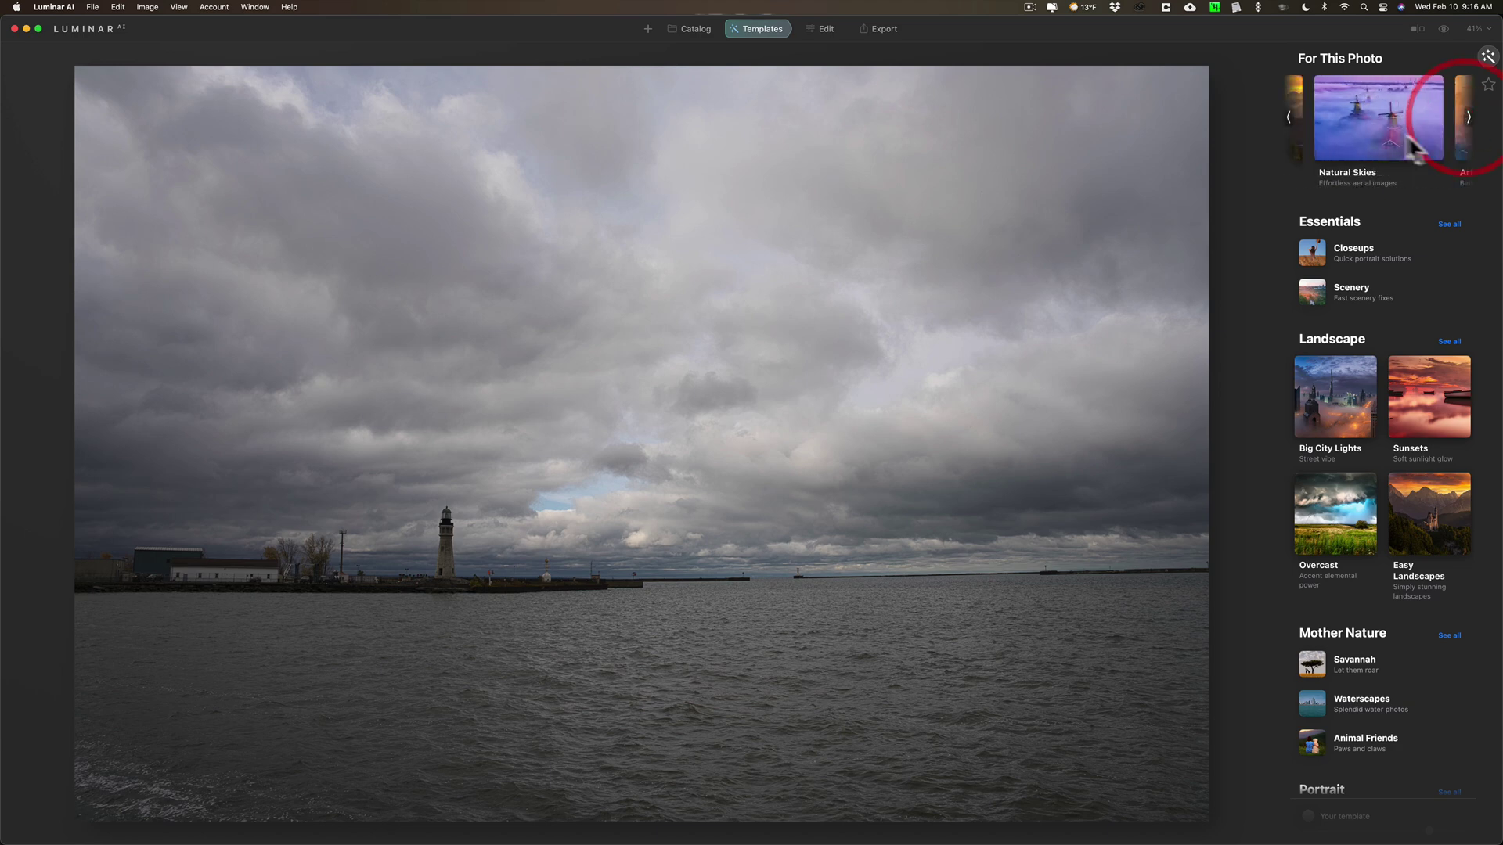
left_click(1389, 128)
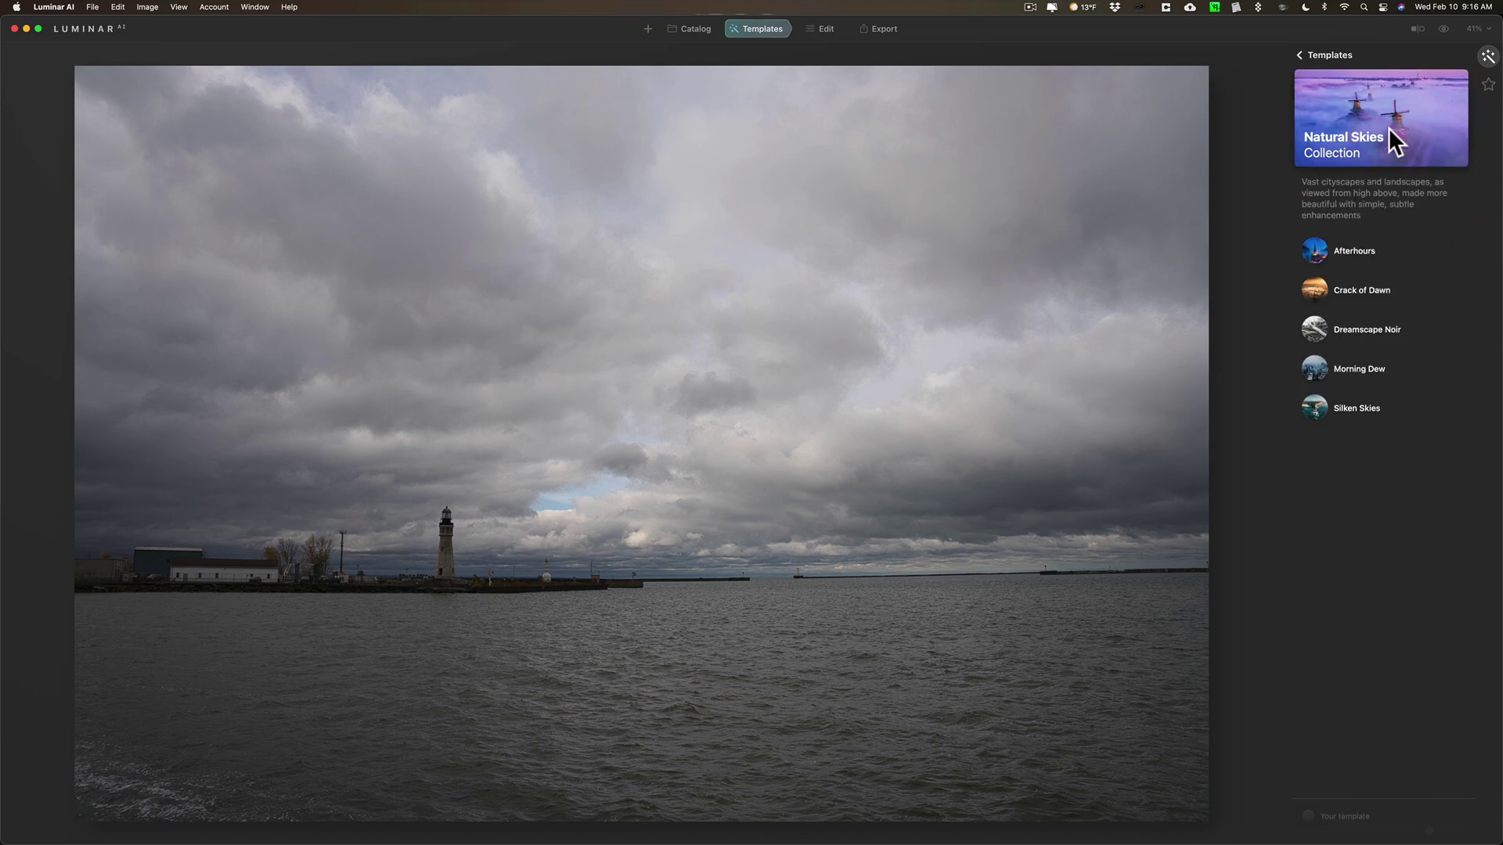
left_click(1298, 54)
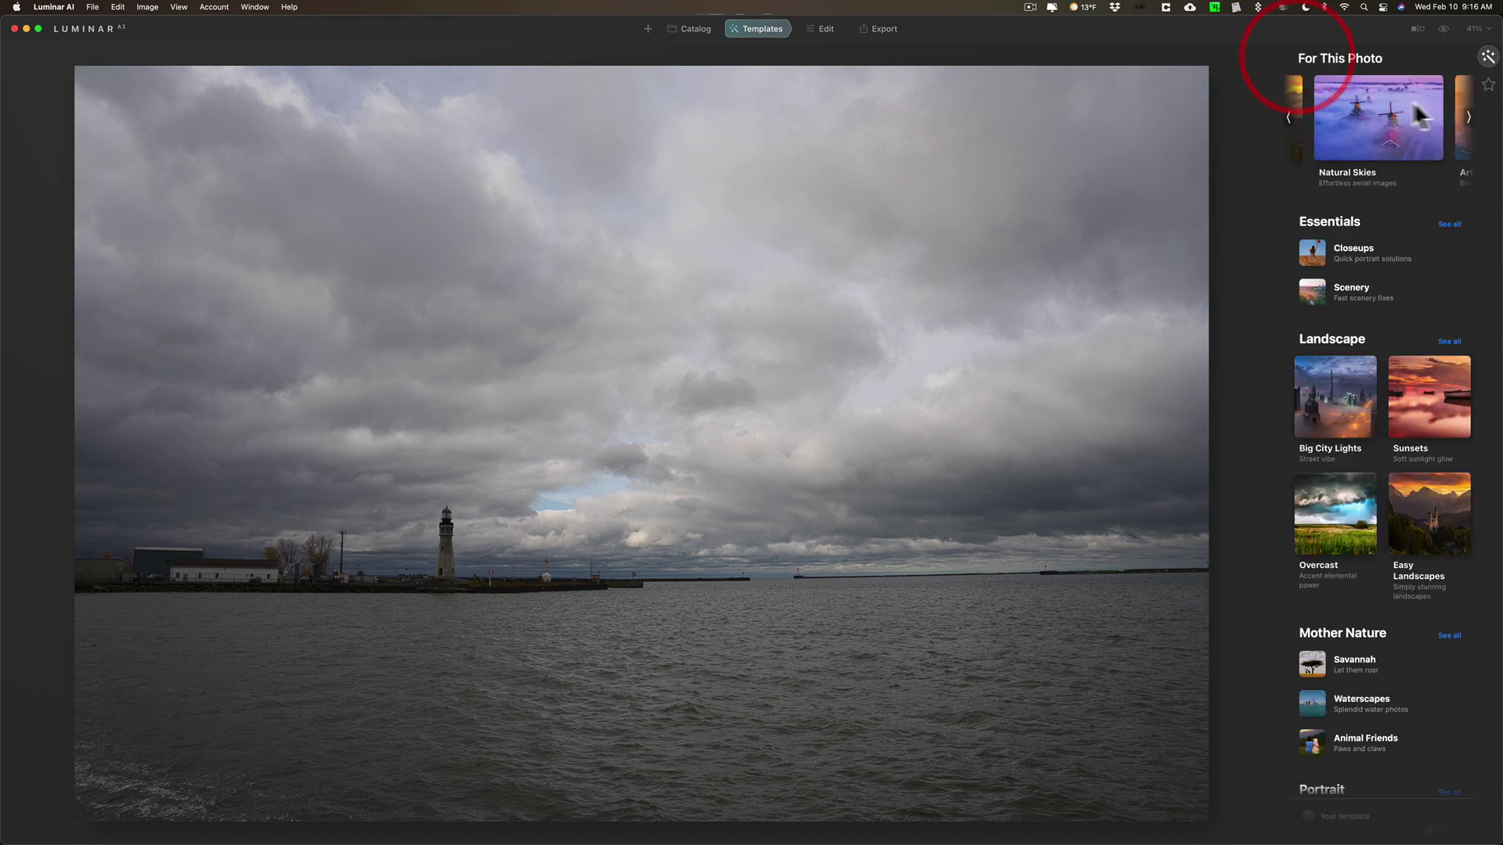
left_click(1466, 118)
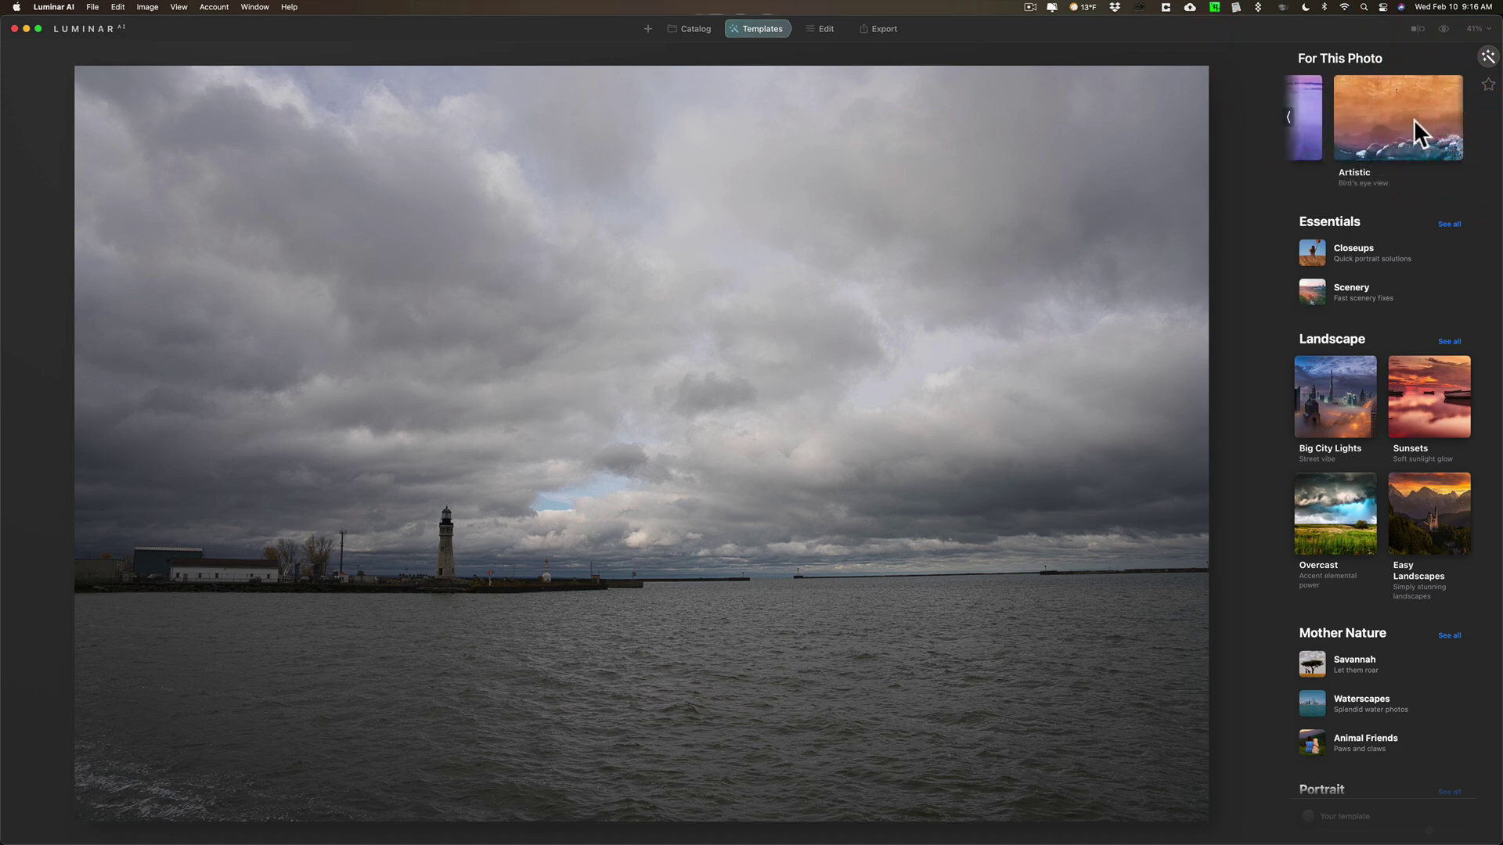
left_click(1413, 119)
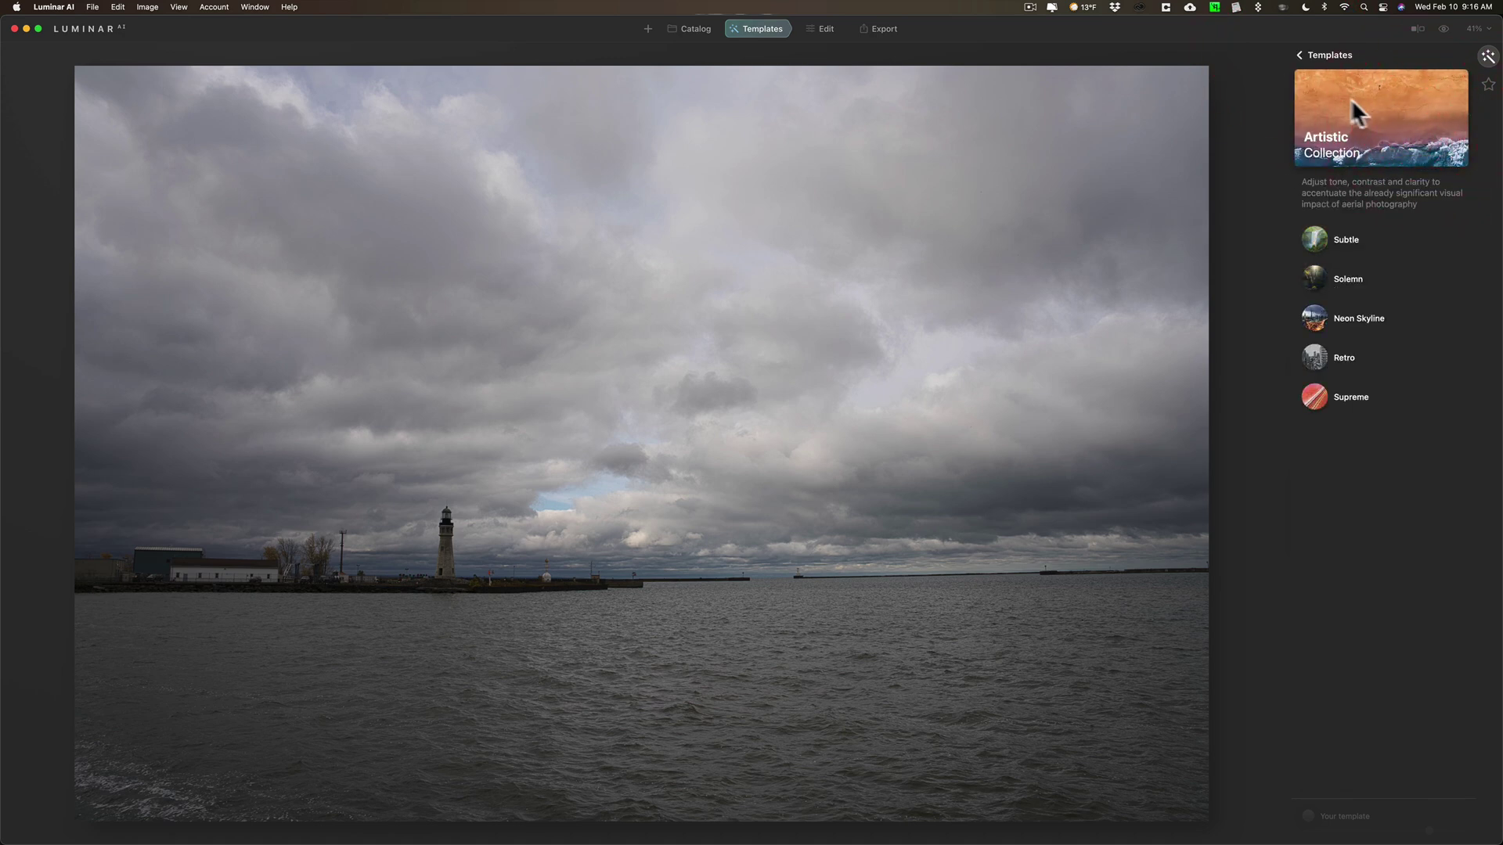
left_click(1297, 54)
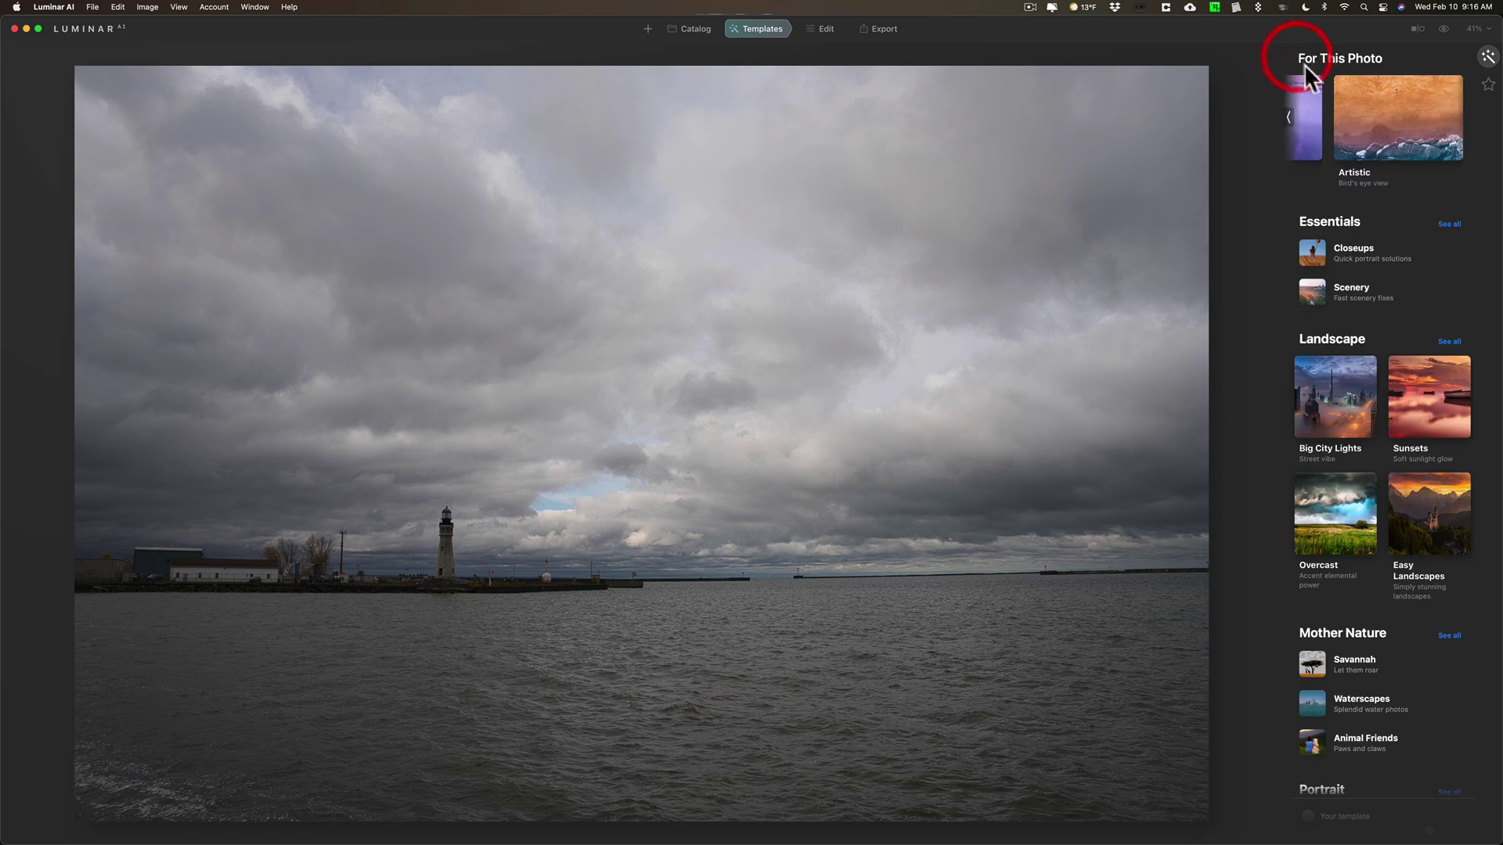
left_click(1289, 111)
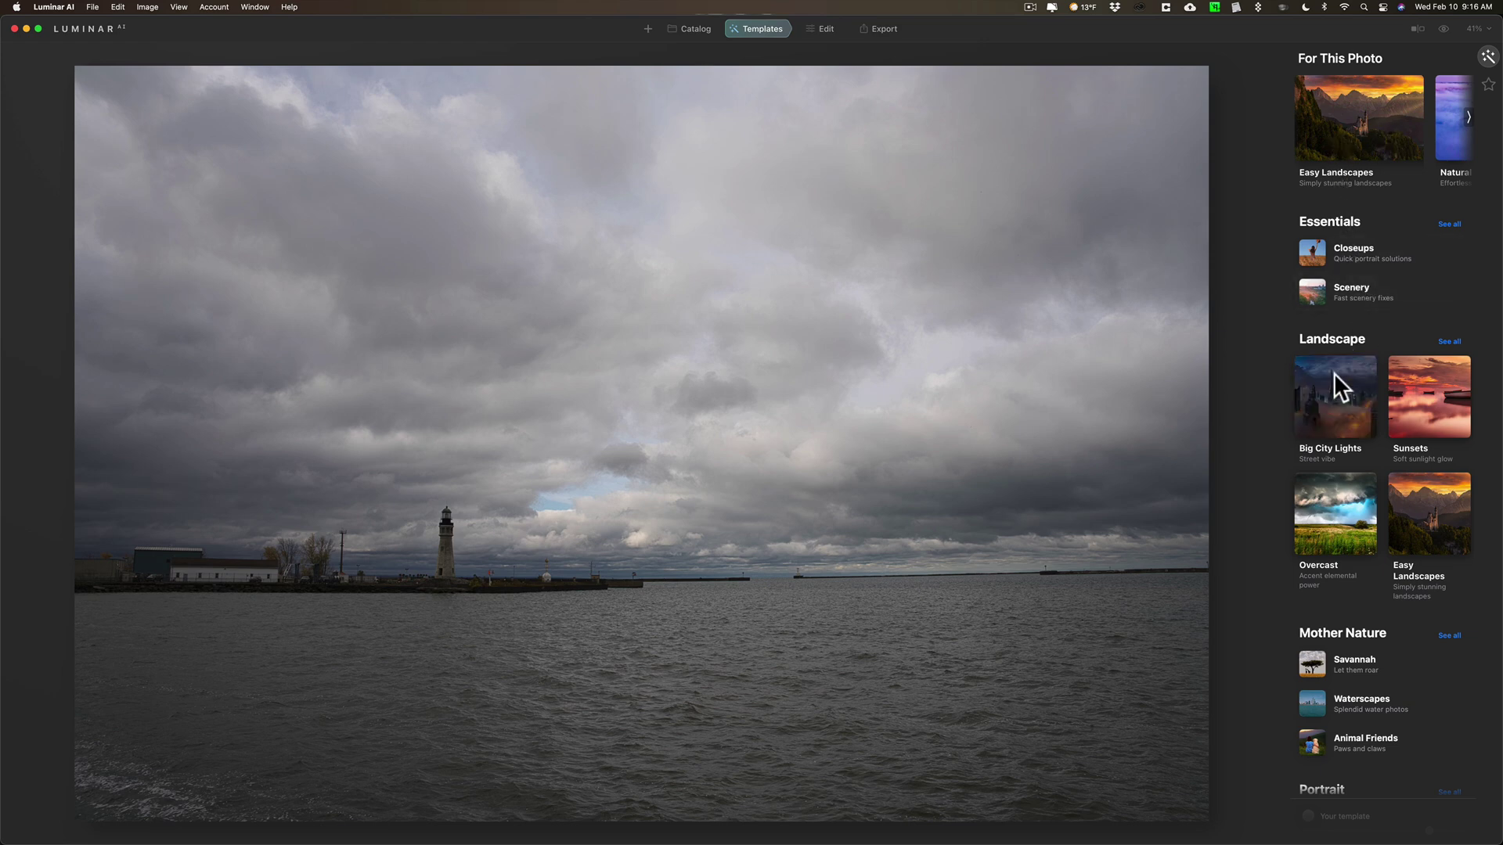
View all Essentials template collections, then return to the templates list.
scroll(1349, 438, "down", 2)
scroll(1349, 438, "up", 2)
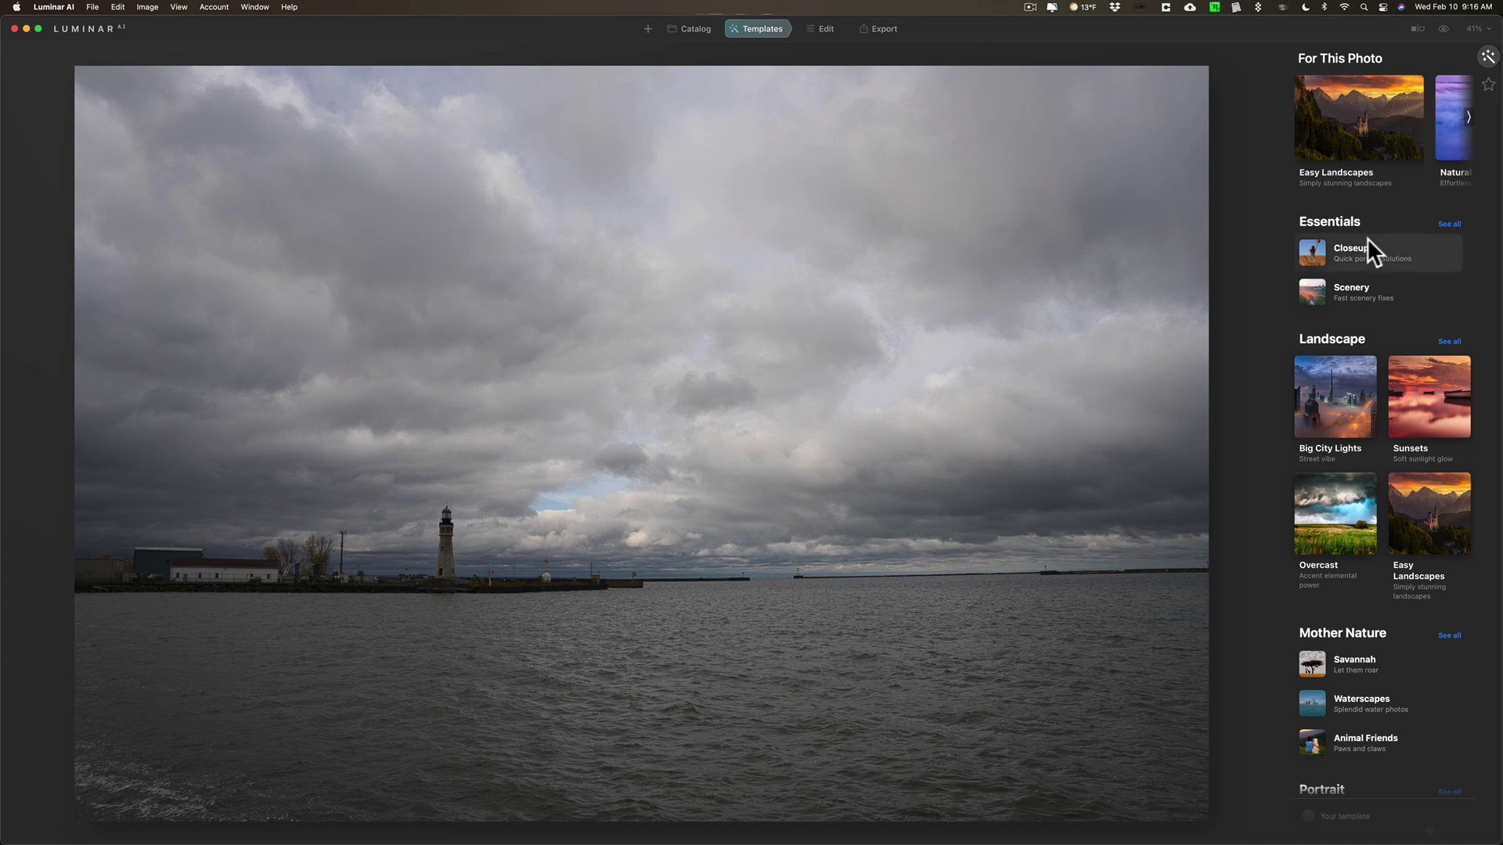
left_click(1444, 224)
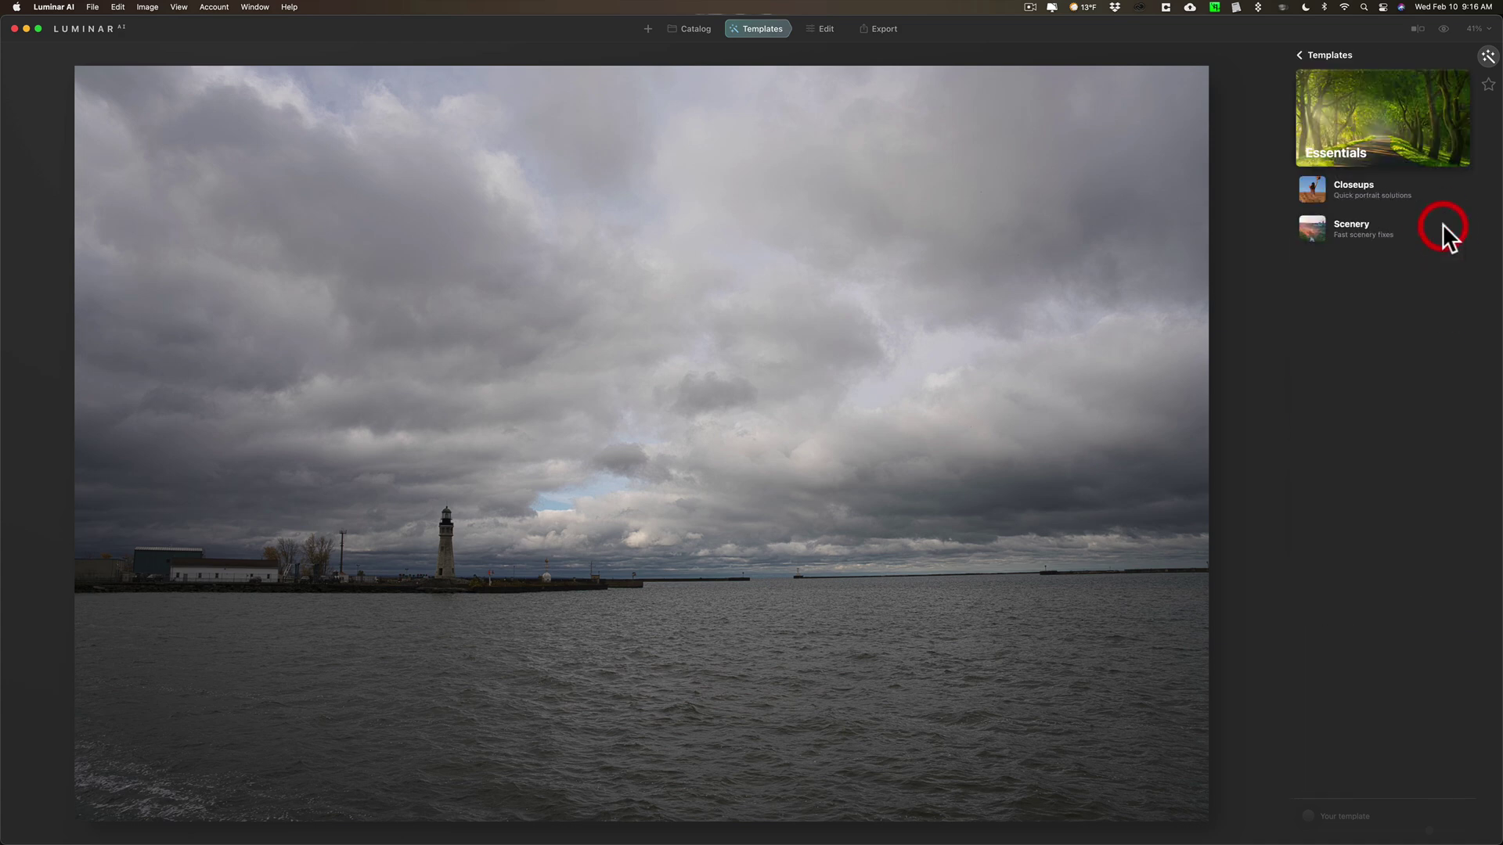
left_click(1304, 54)
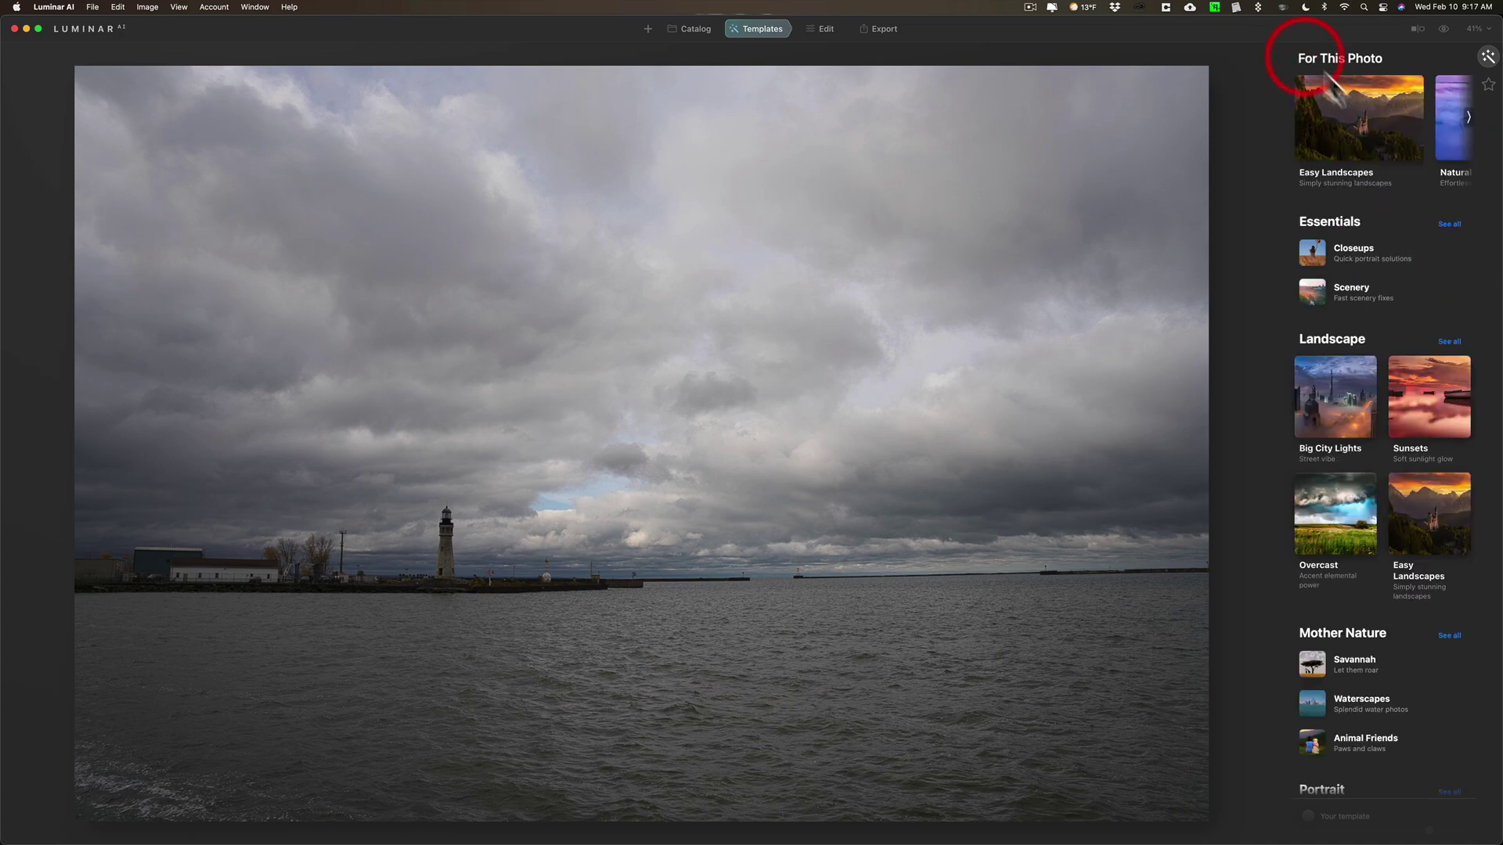
View all Landscape template collections, then return to the templates list.
scroll(1387, 296, "down", 1)
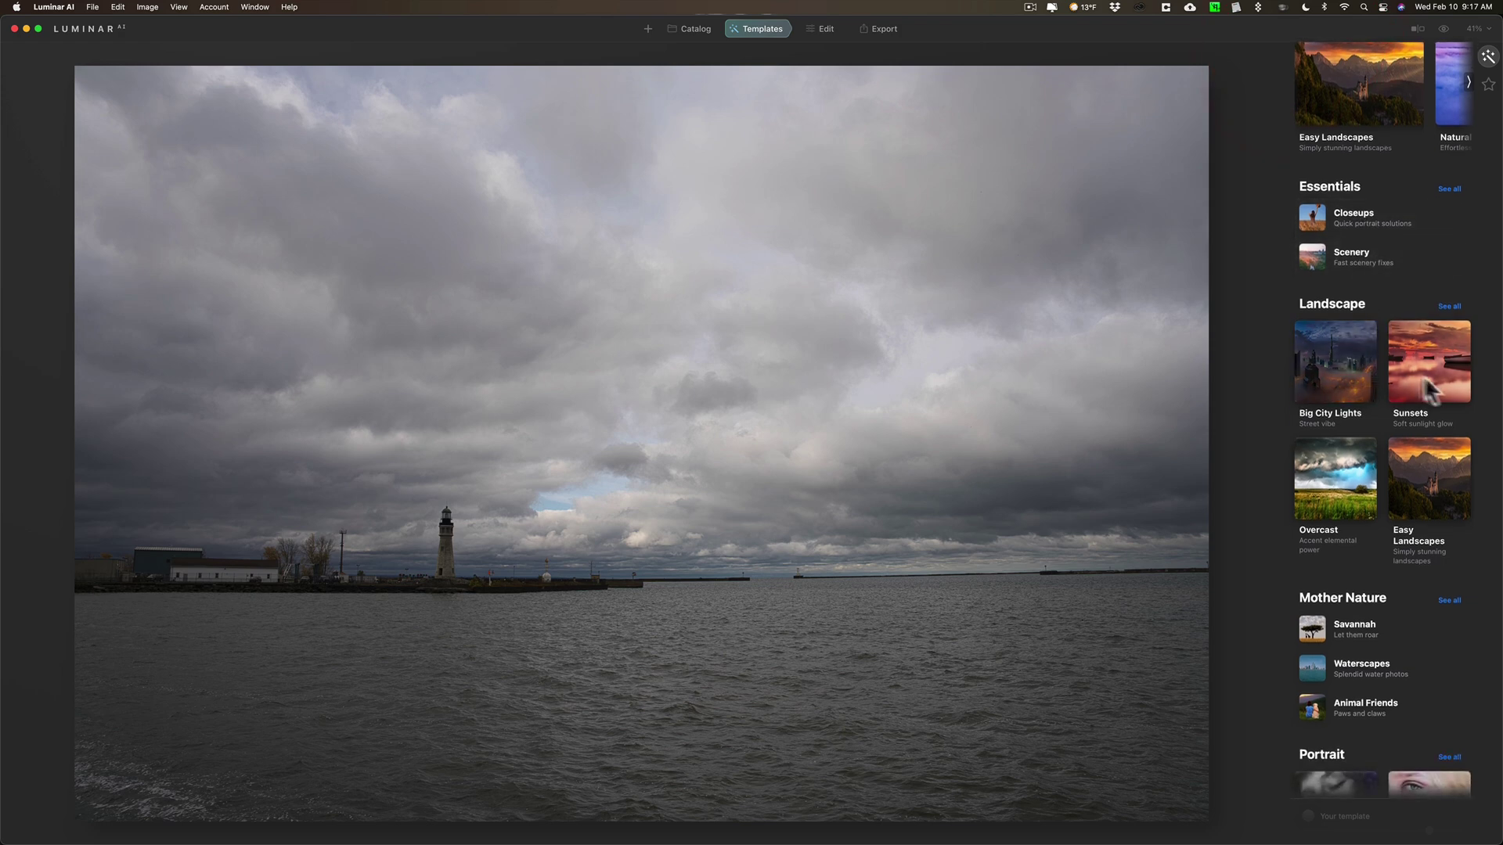
scroll(1409, 368, "down", 4)
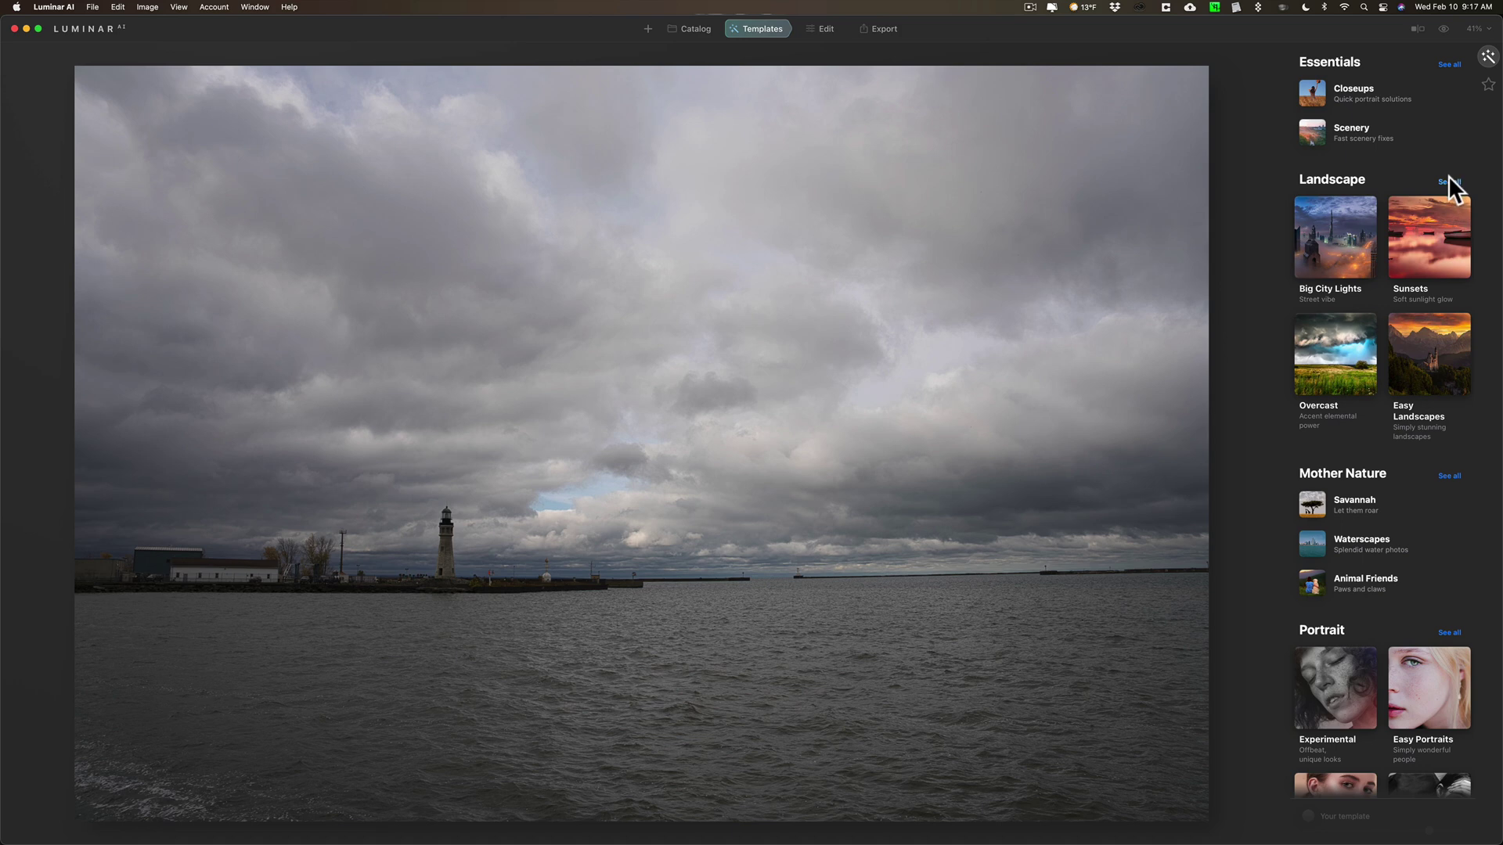
left_click(1448, 181)
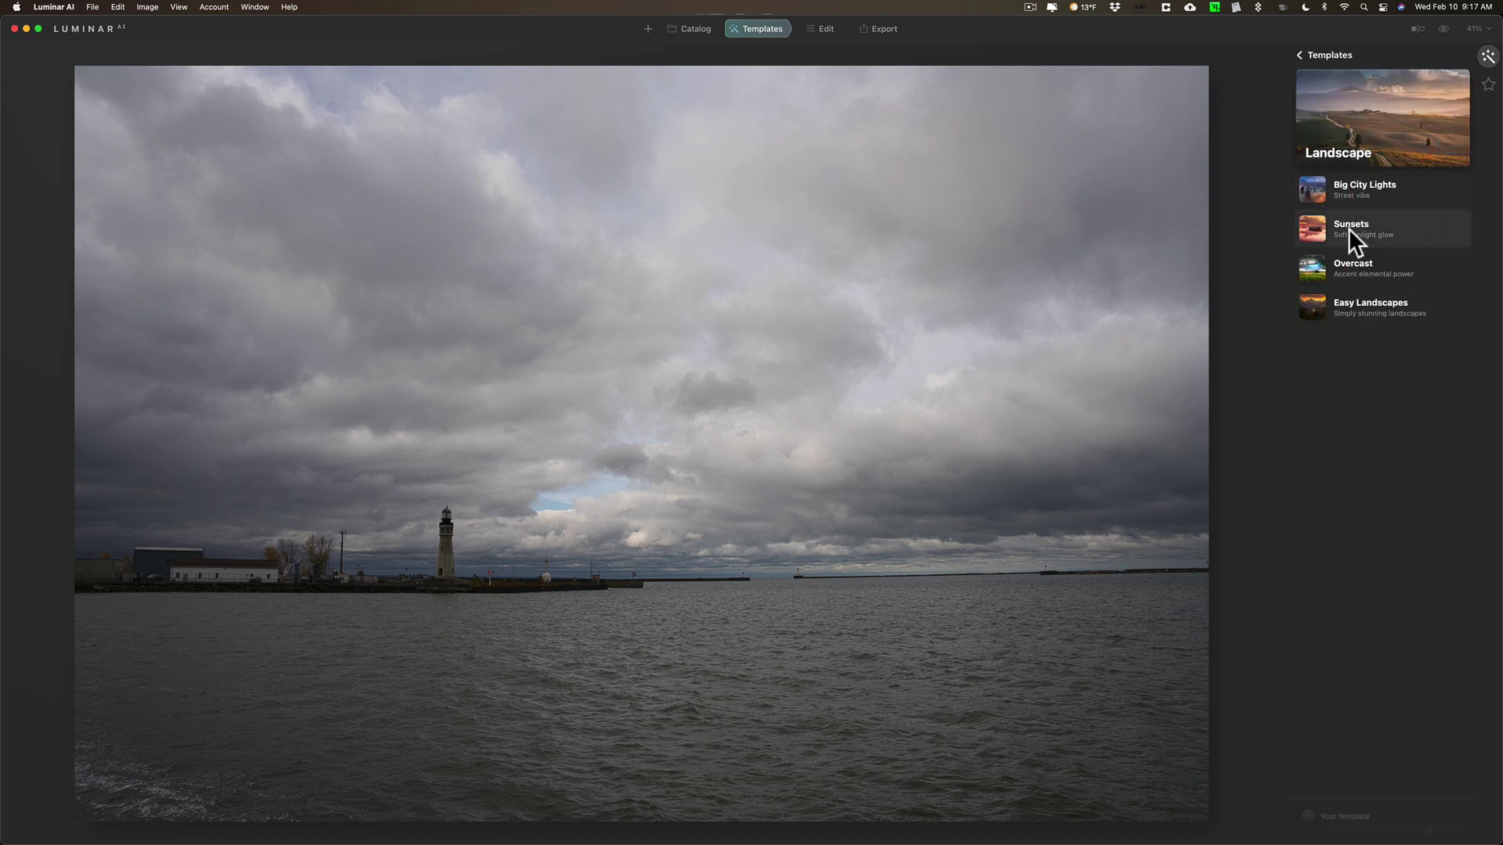
left_click(1305, 55)
Scroll down the templates panel to survey the remaining collections, then back up.
scroll(1378, 269, "down", 5)
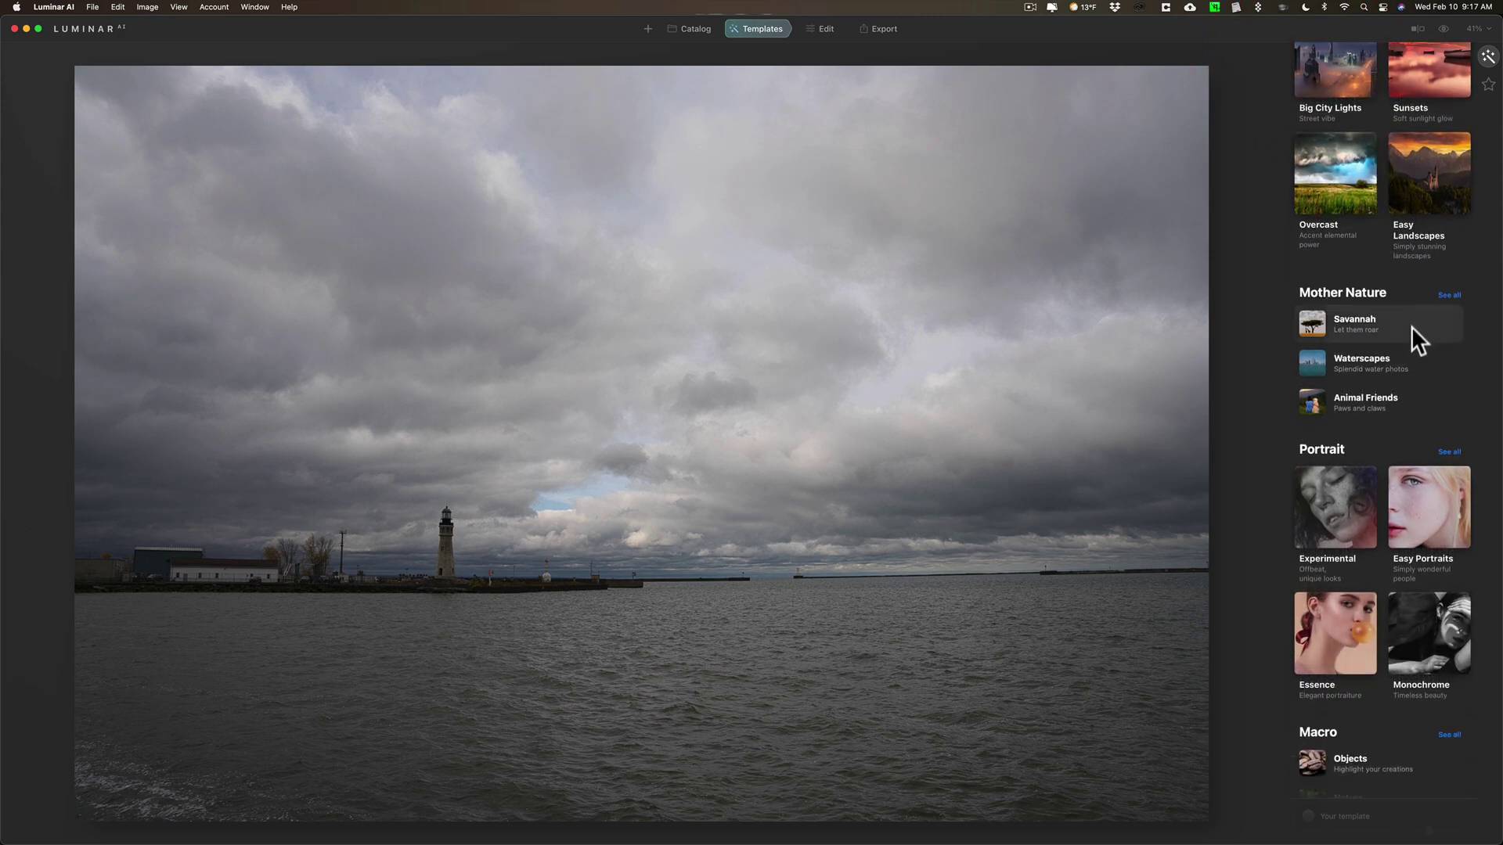
scroll(1410, 335, "down", 4)
scroll(1407, 518, "down", 1)
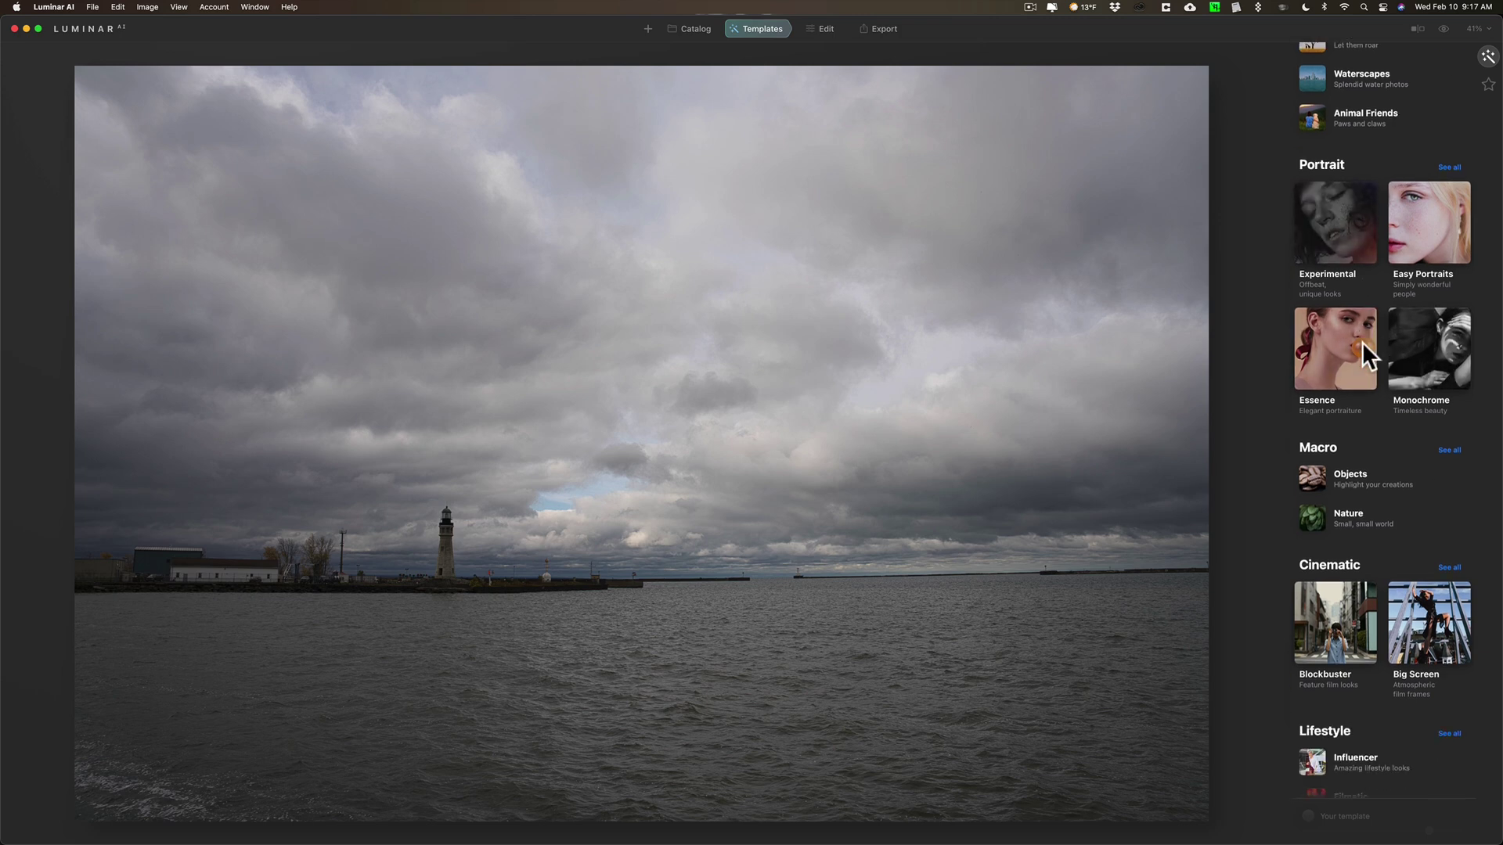
scroll(1362, 342, "down", 6)
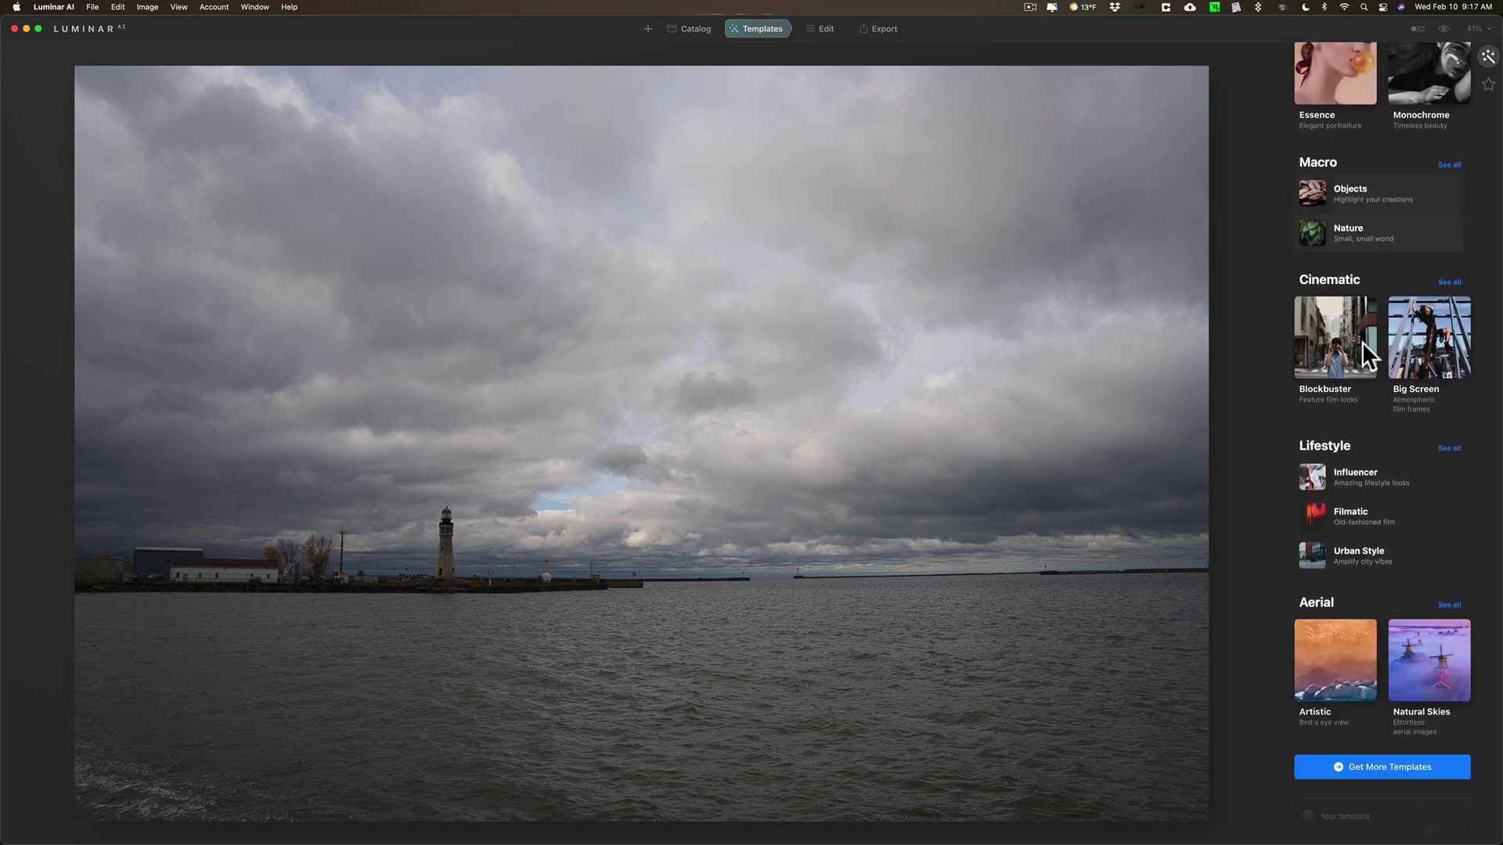
scroll(1362, 341, "down", 2)
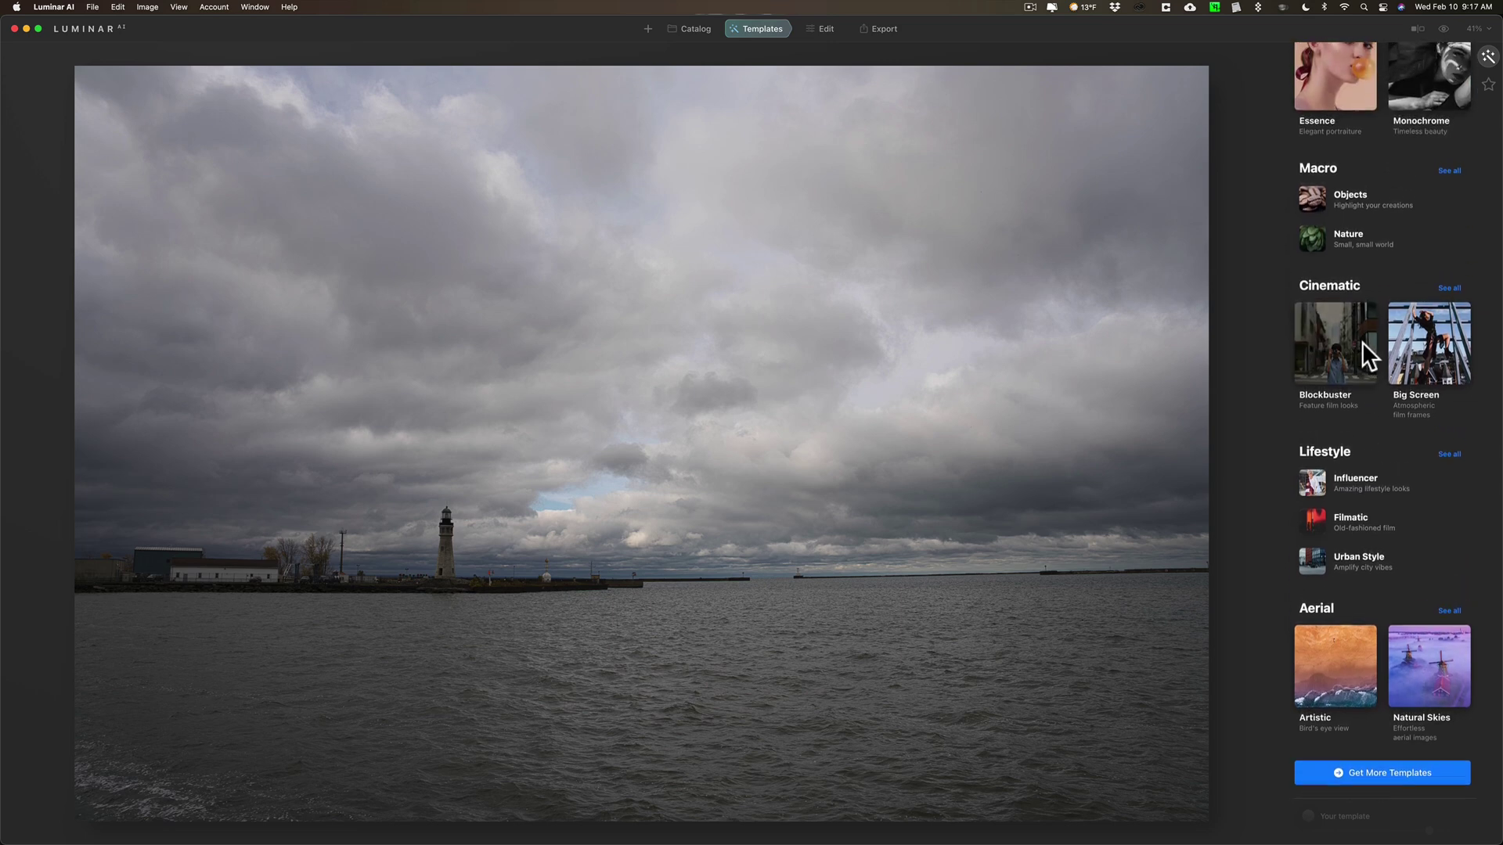
scroll(1362, 341, "up", 10)
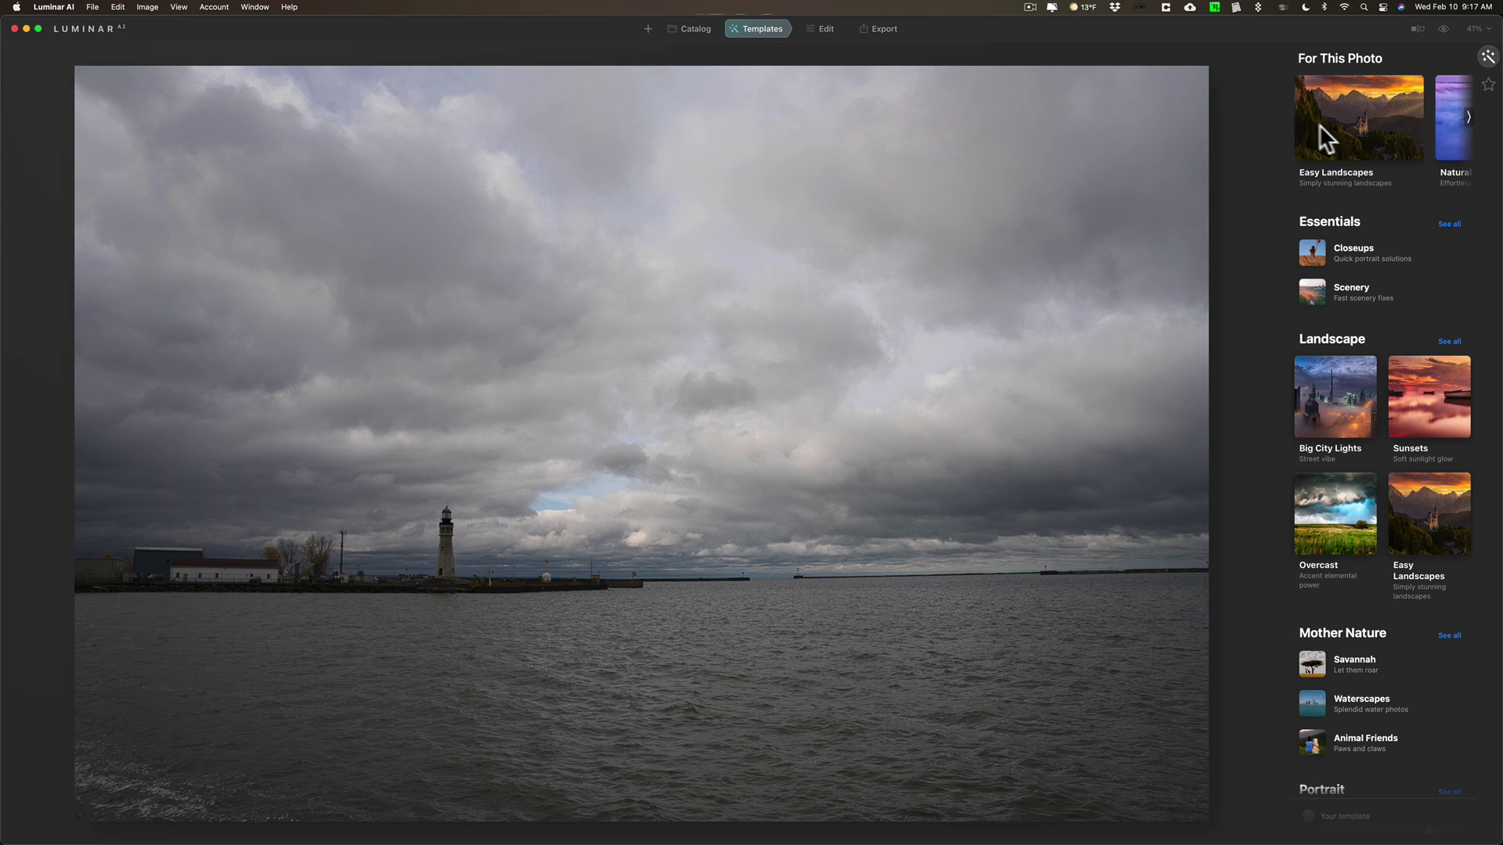
In Easy Landscapes, try Long Exposure, Sunset, Clean Light, Noirscape and Forest Stream, ending on Snowfall.
left_click(1361, 119)
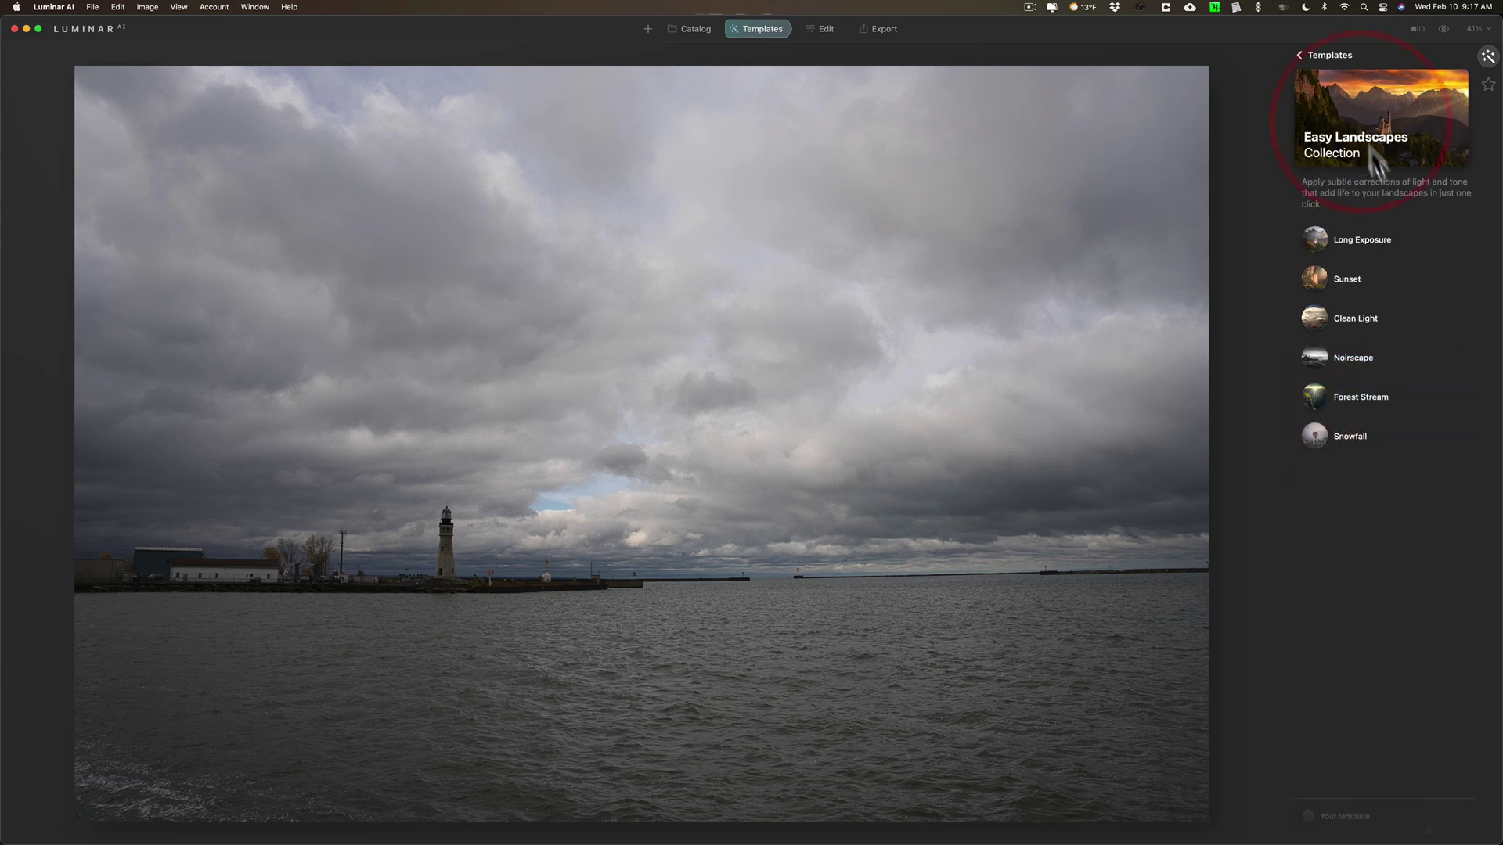
left_click(1345, 241)
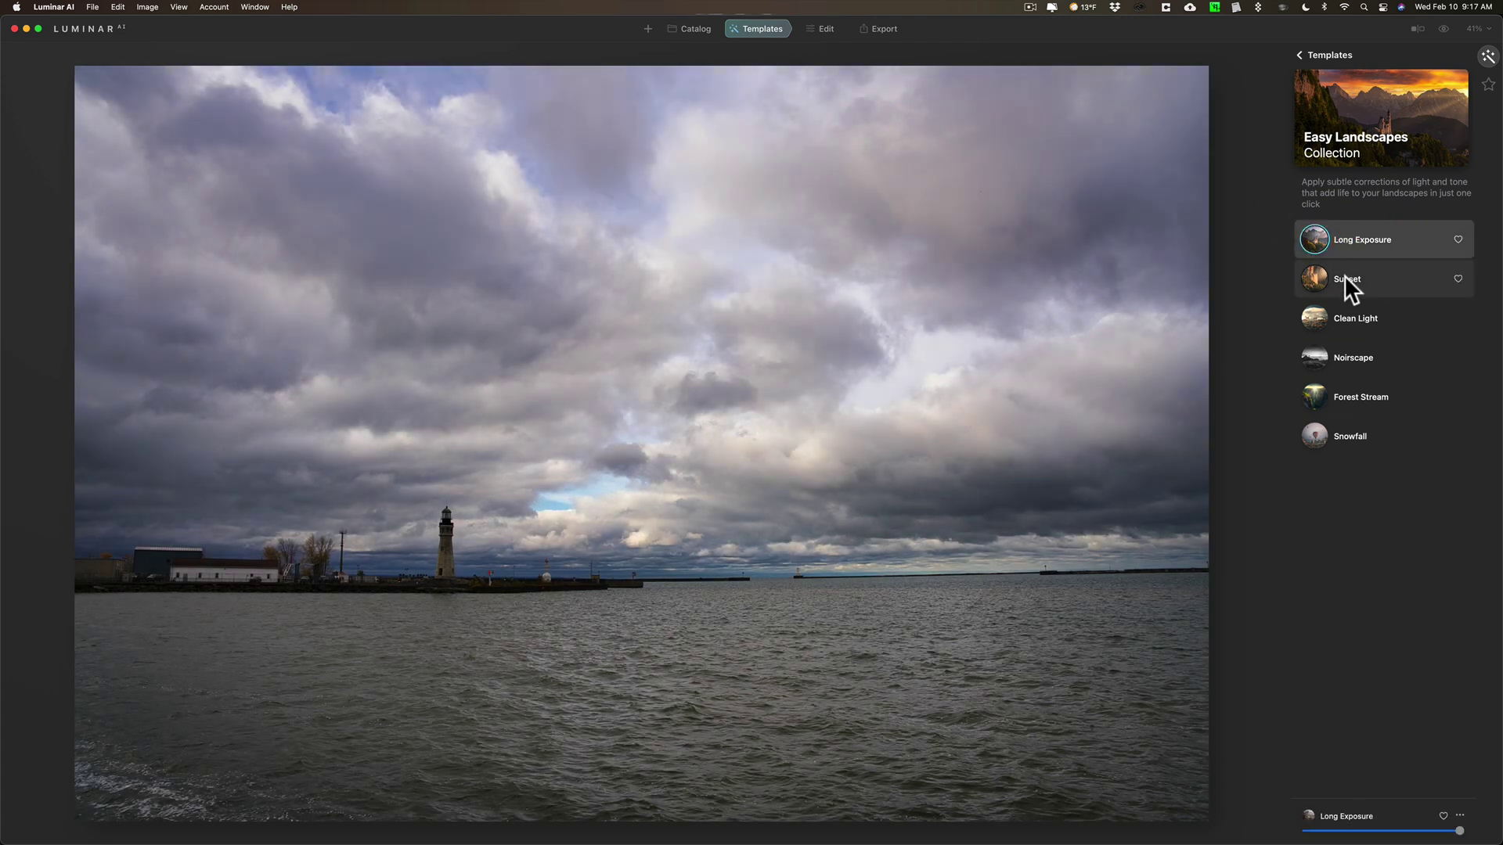
left_click(1344, 279)
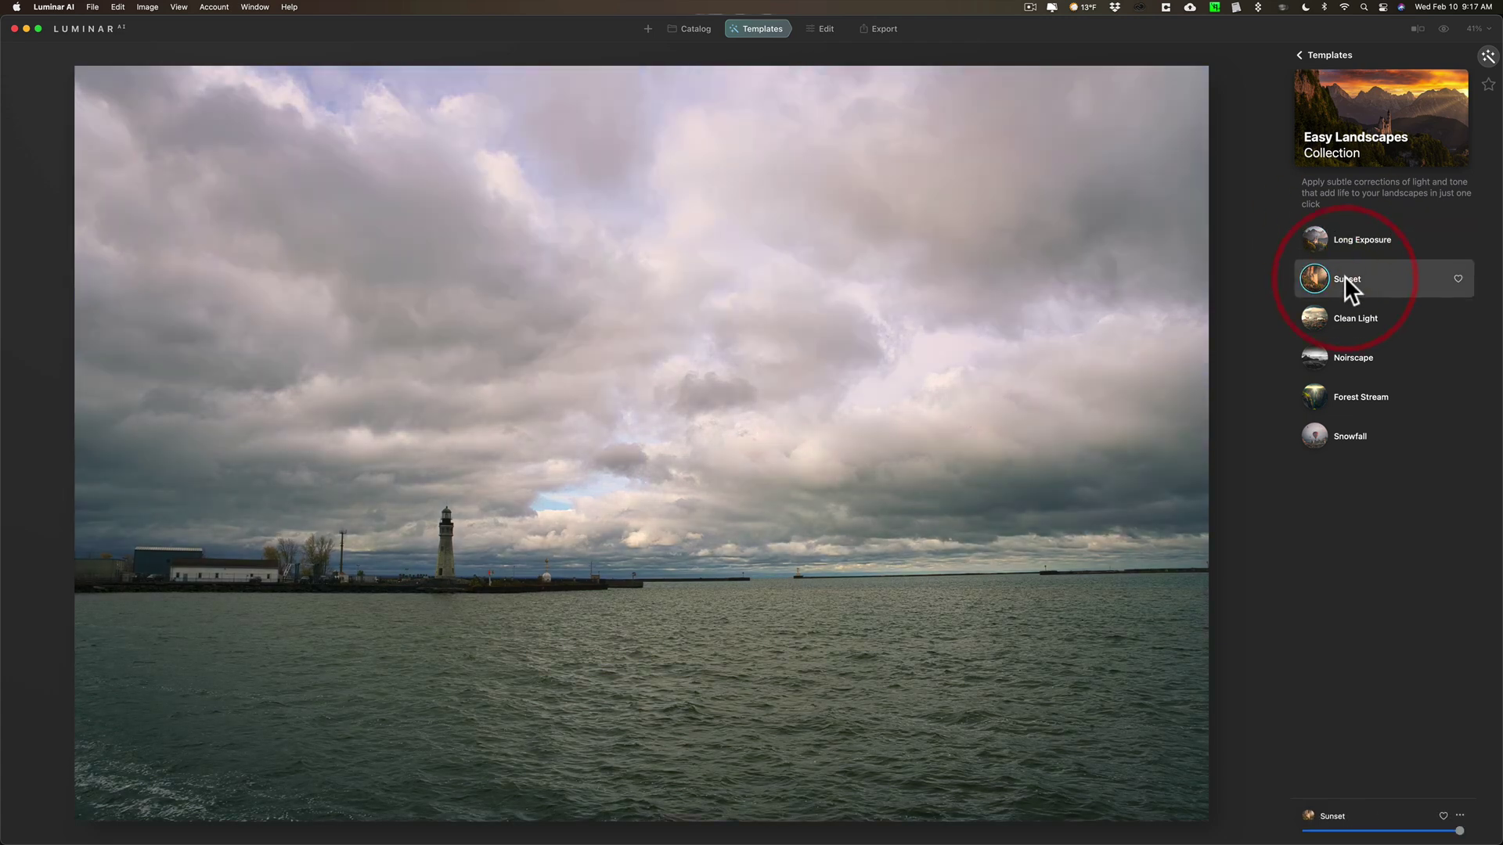
left_click(1351, 321)
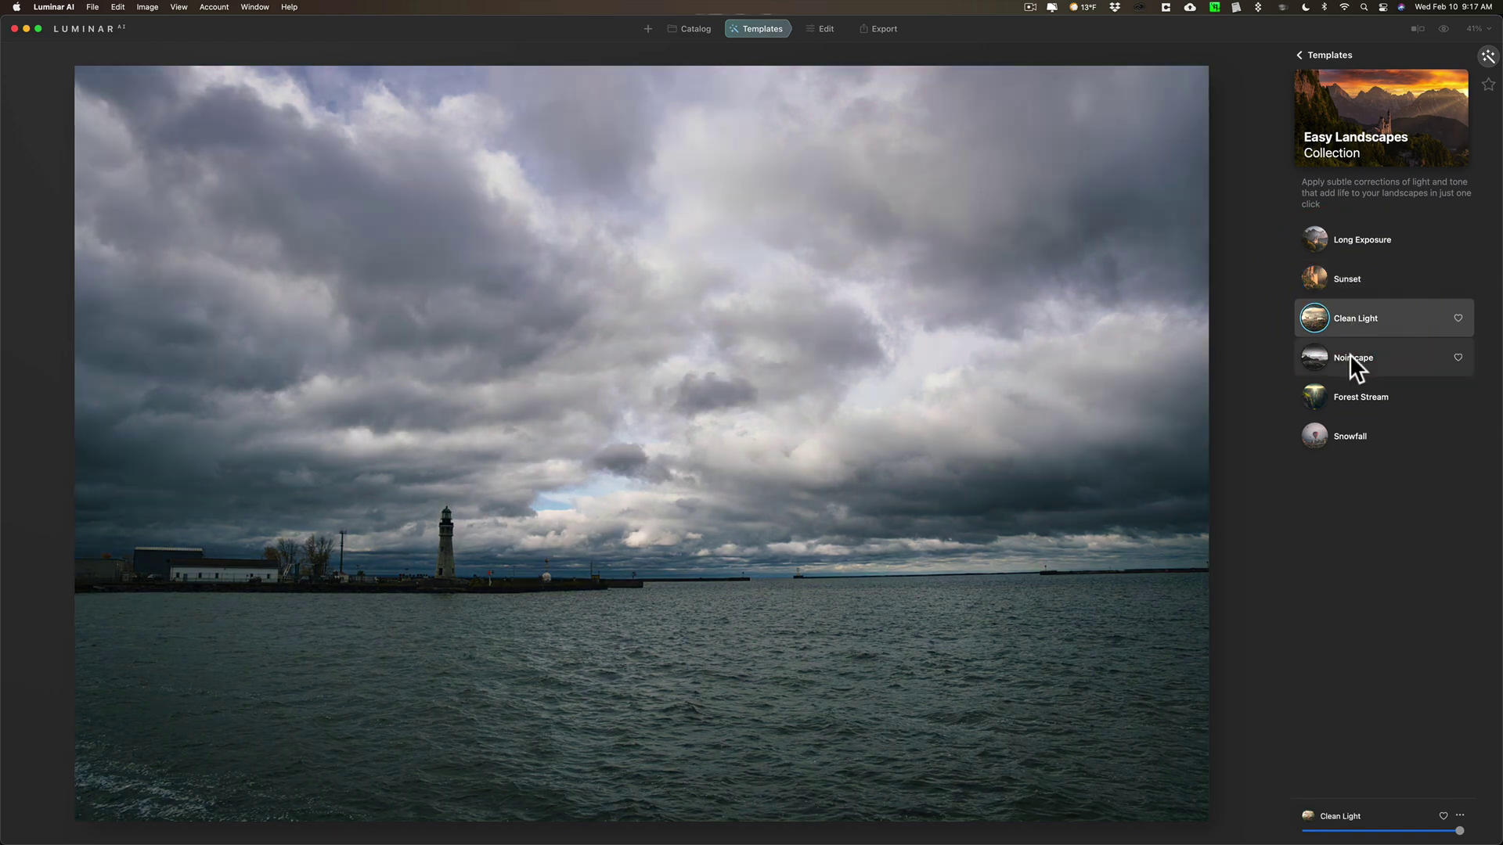
left_click(1350, 356)
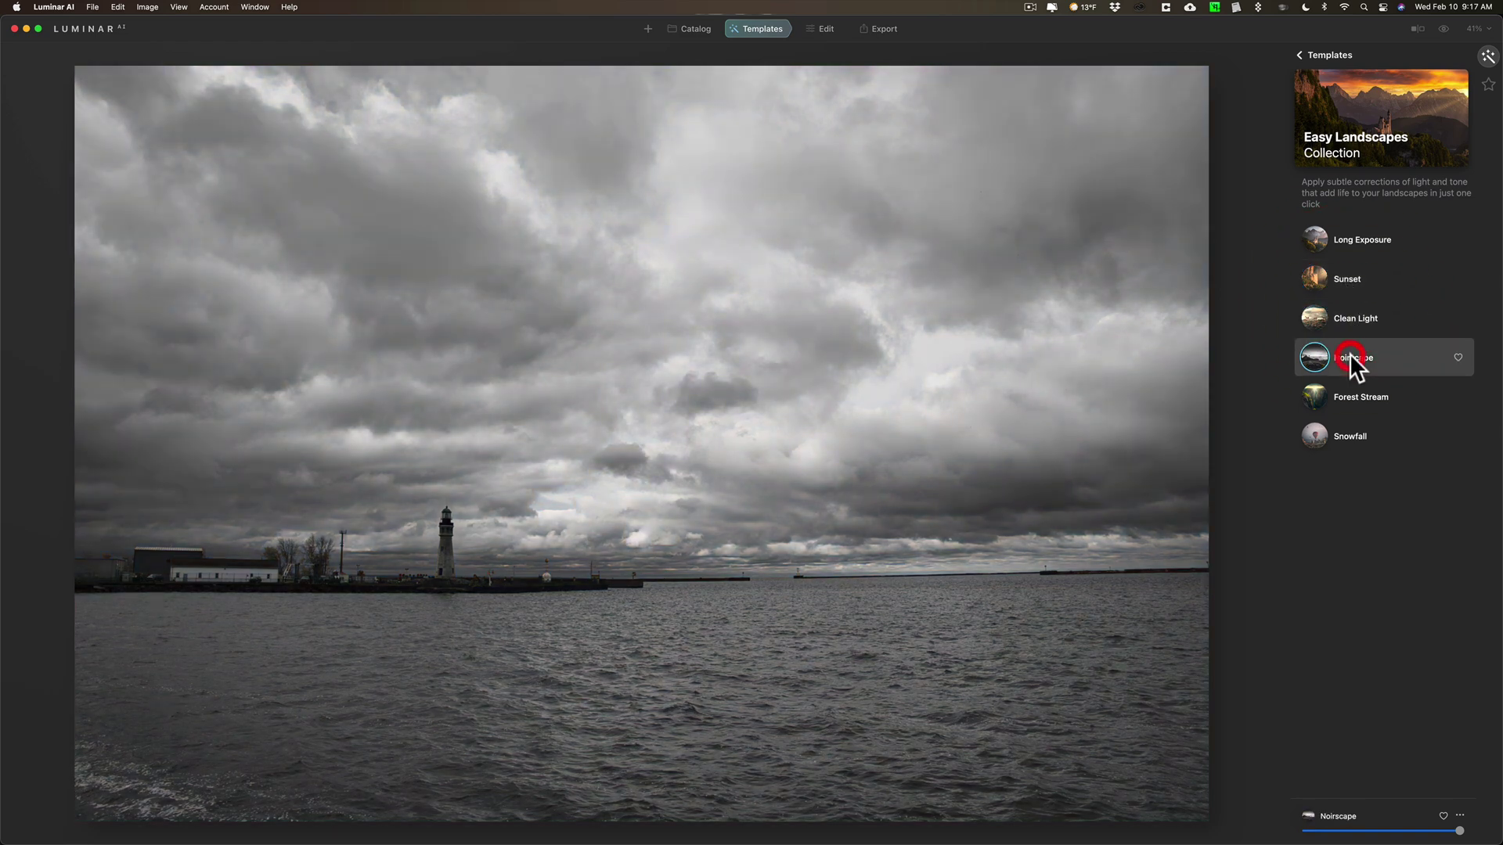
left_click(1346, 404)
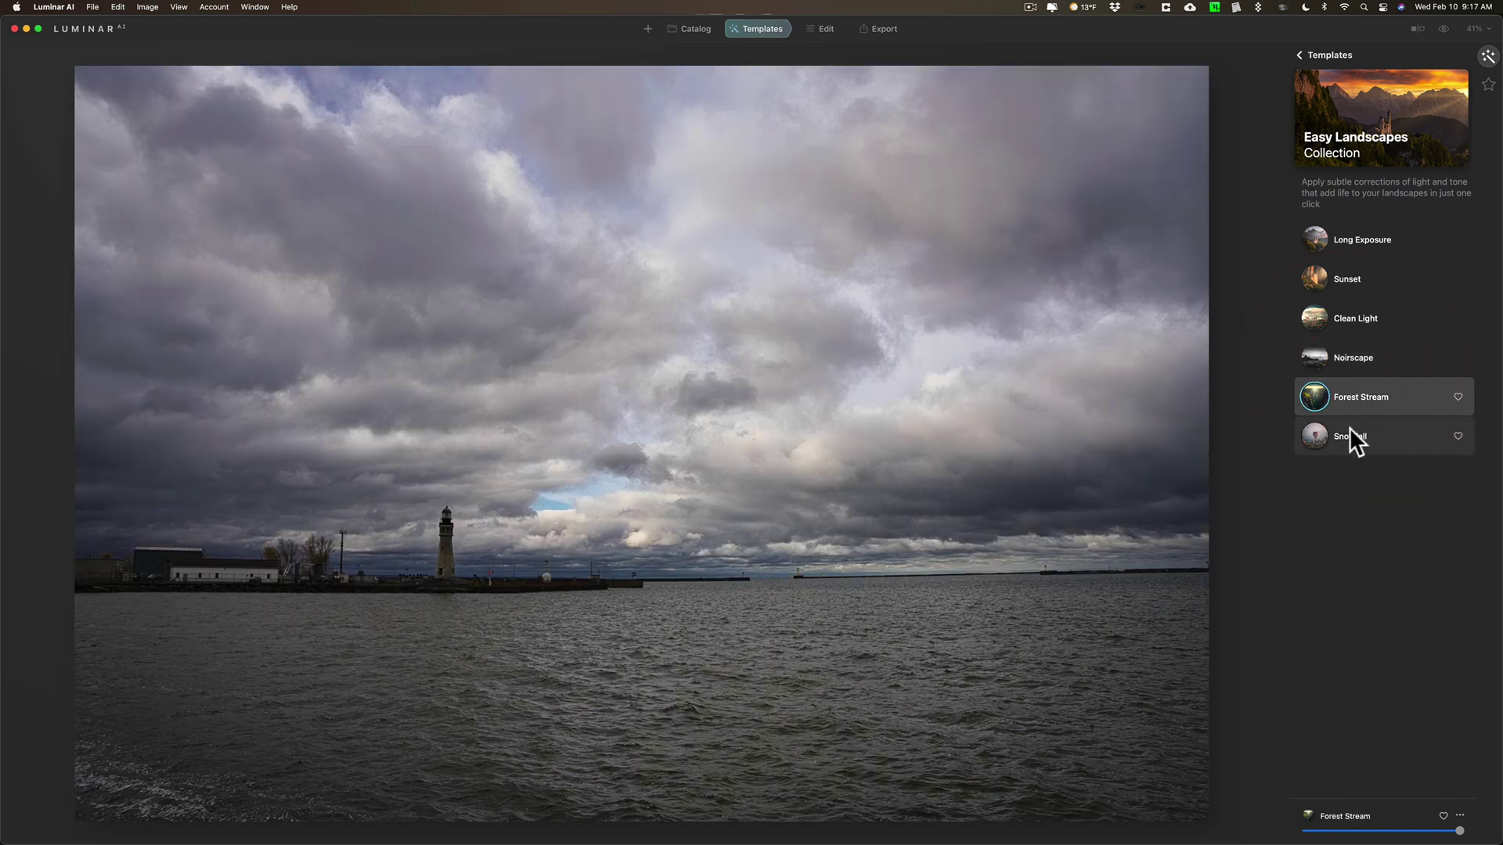
left_click(1350, 430)
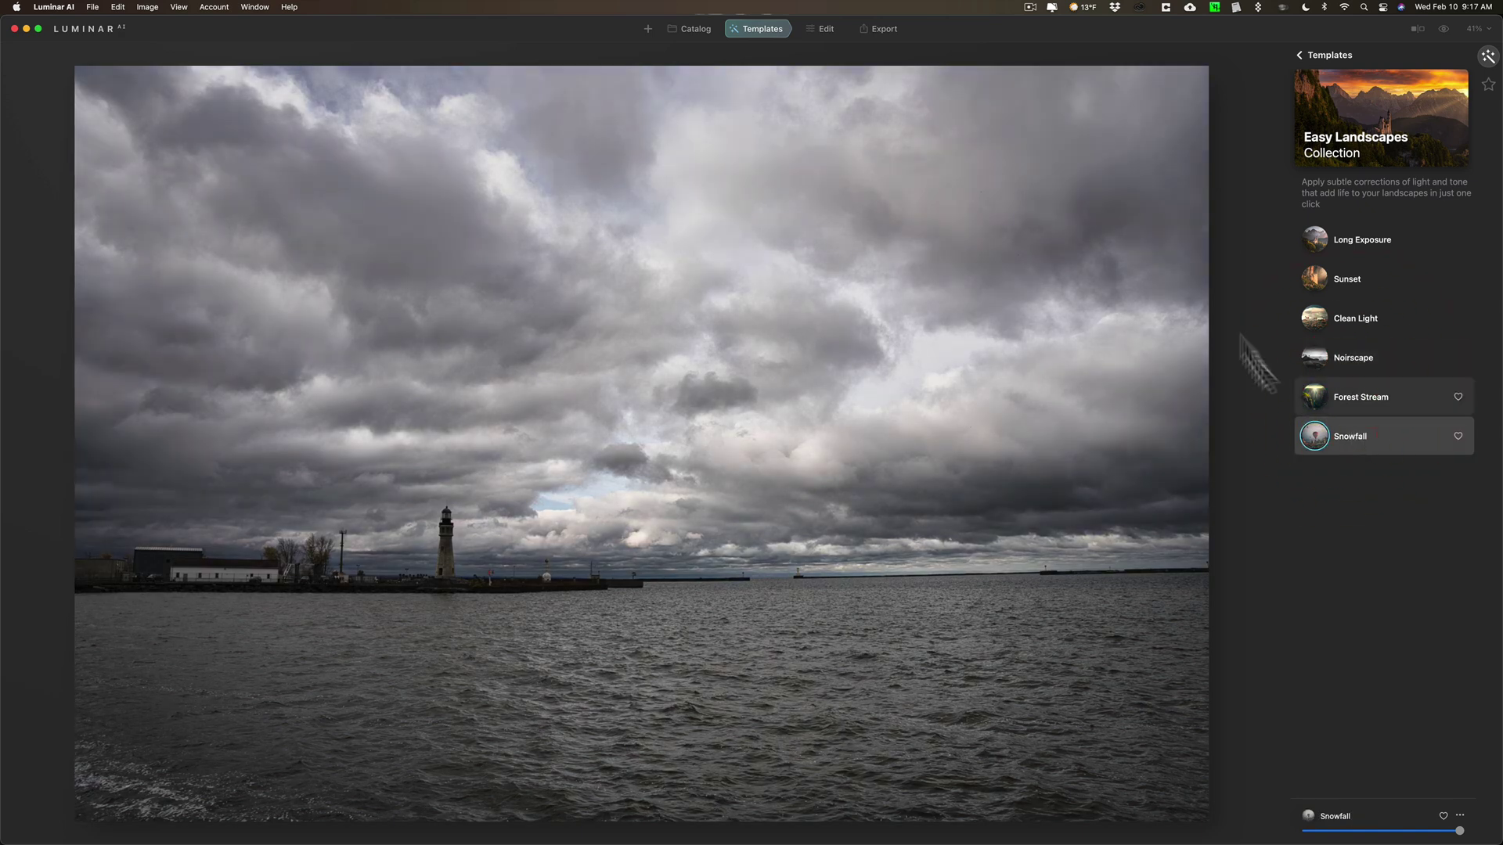
Try the Natural Skies templates Afterhours, Crack of Dawn, Dreamscape Noir, Morning Dew and Silken Skies.
left_click(1299, 53)
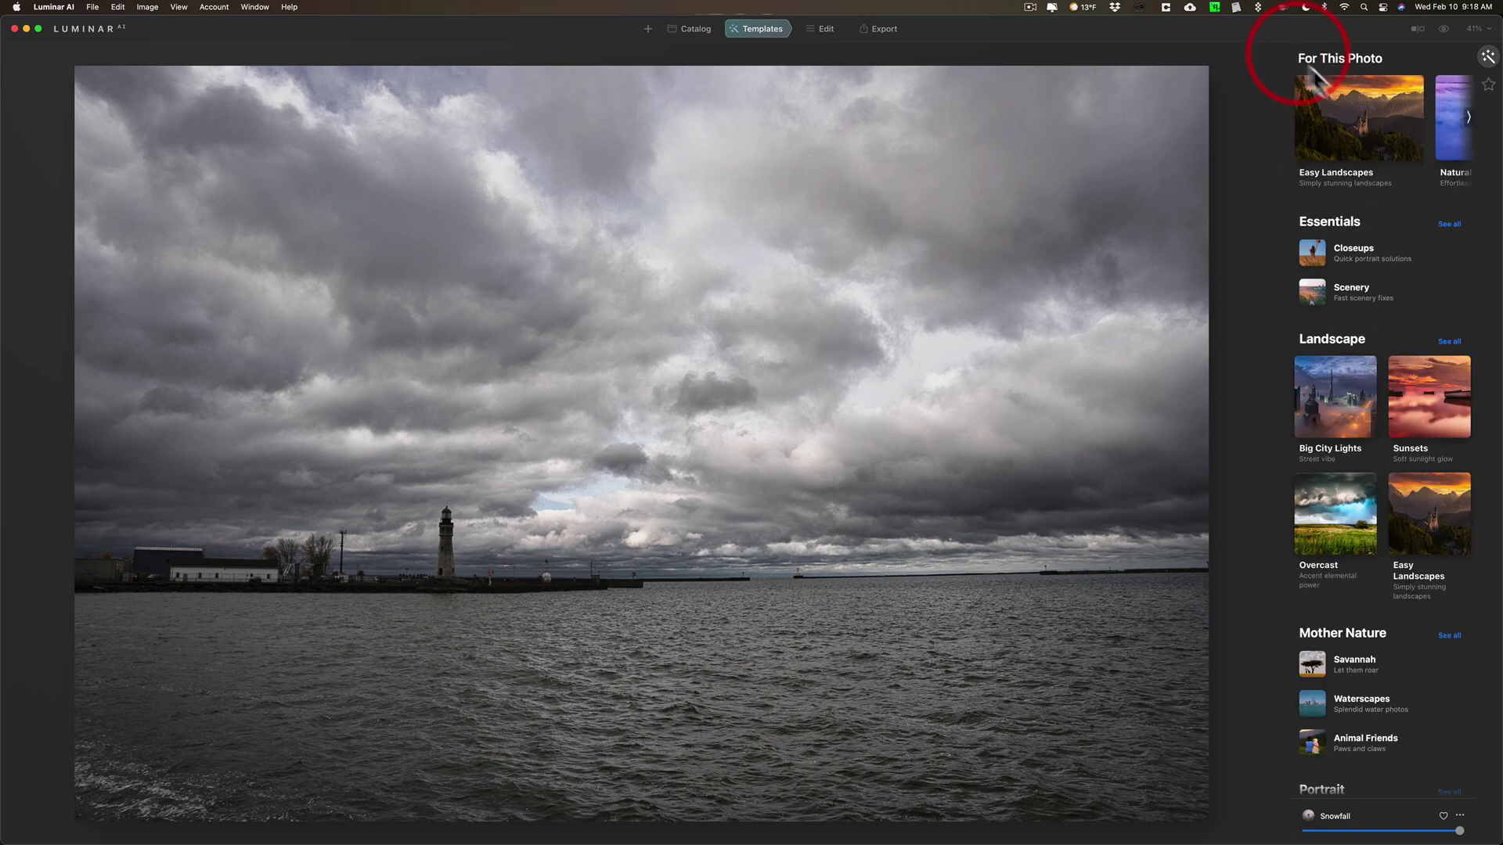
left_click(1439, 116)
left_click(1343, 254)
left_click(1346, 285)
left_click(1346, 324)
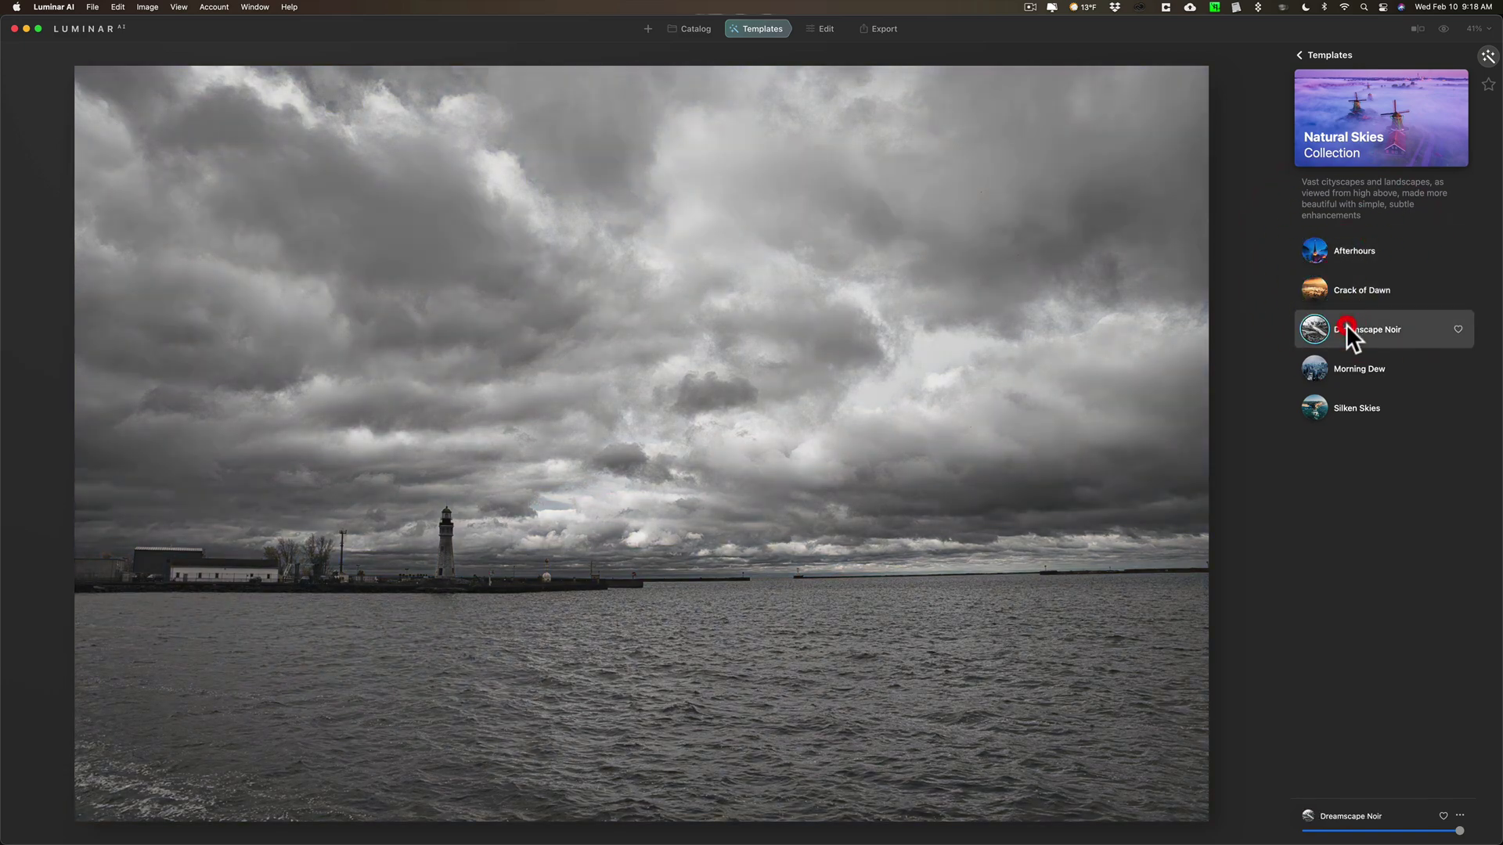
left_click(1343, 364)
left_click(1345, 404)
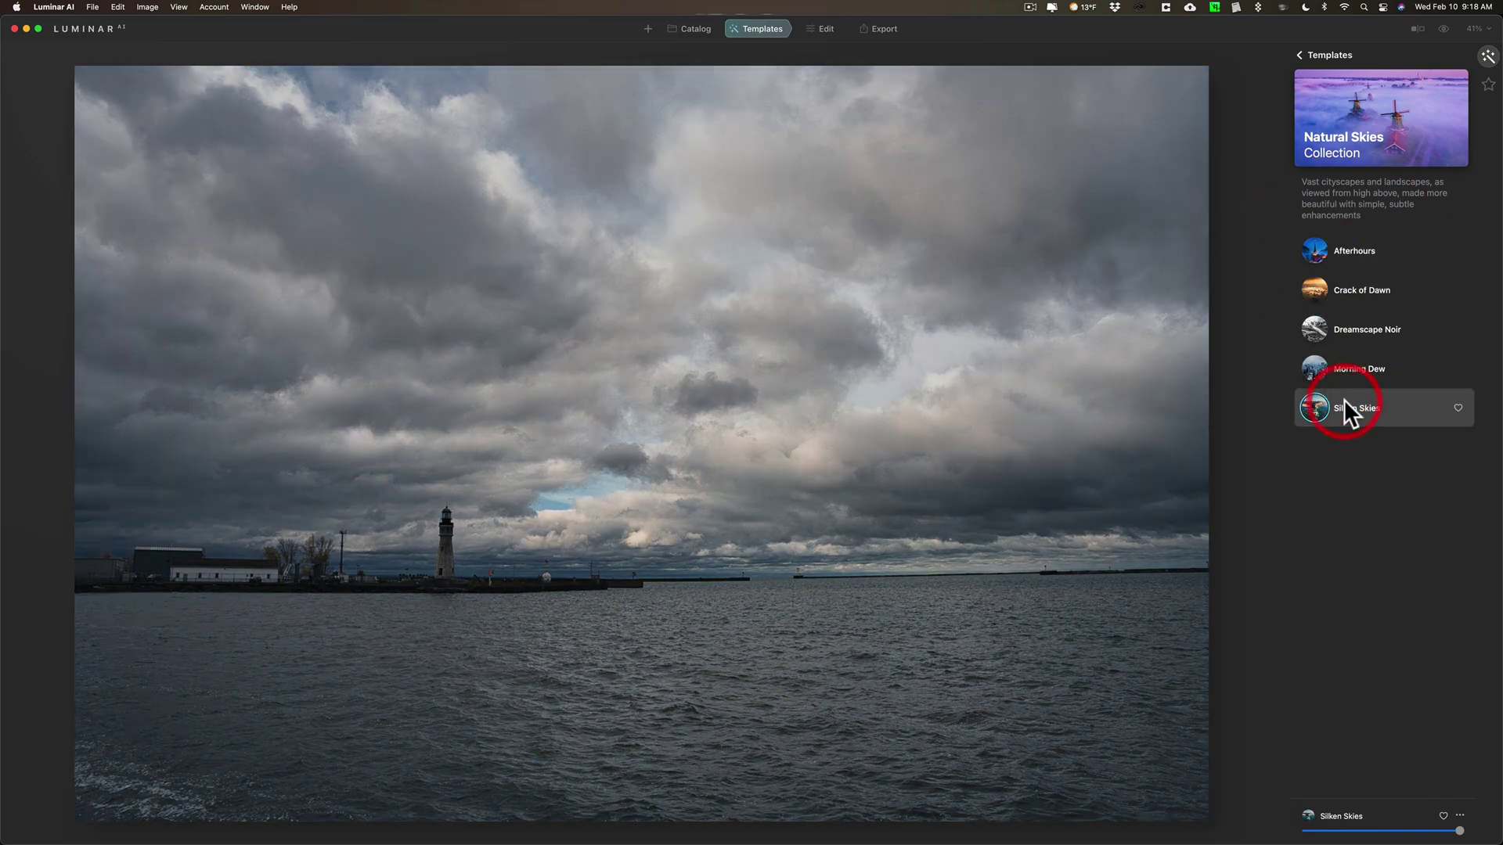
Browse to the Artistic collection and try Subtle, Solemn, Neon Skyline, Retro and Supreme.
left_click(1299, 53)
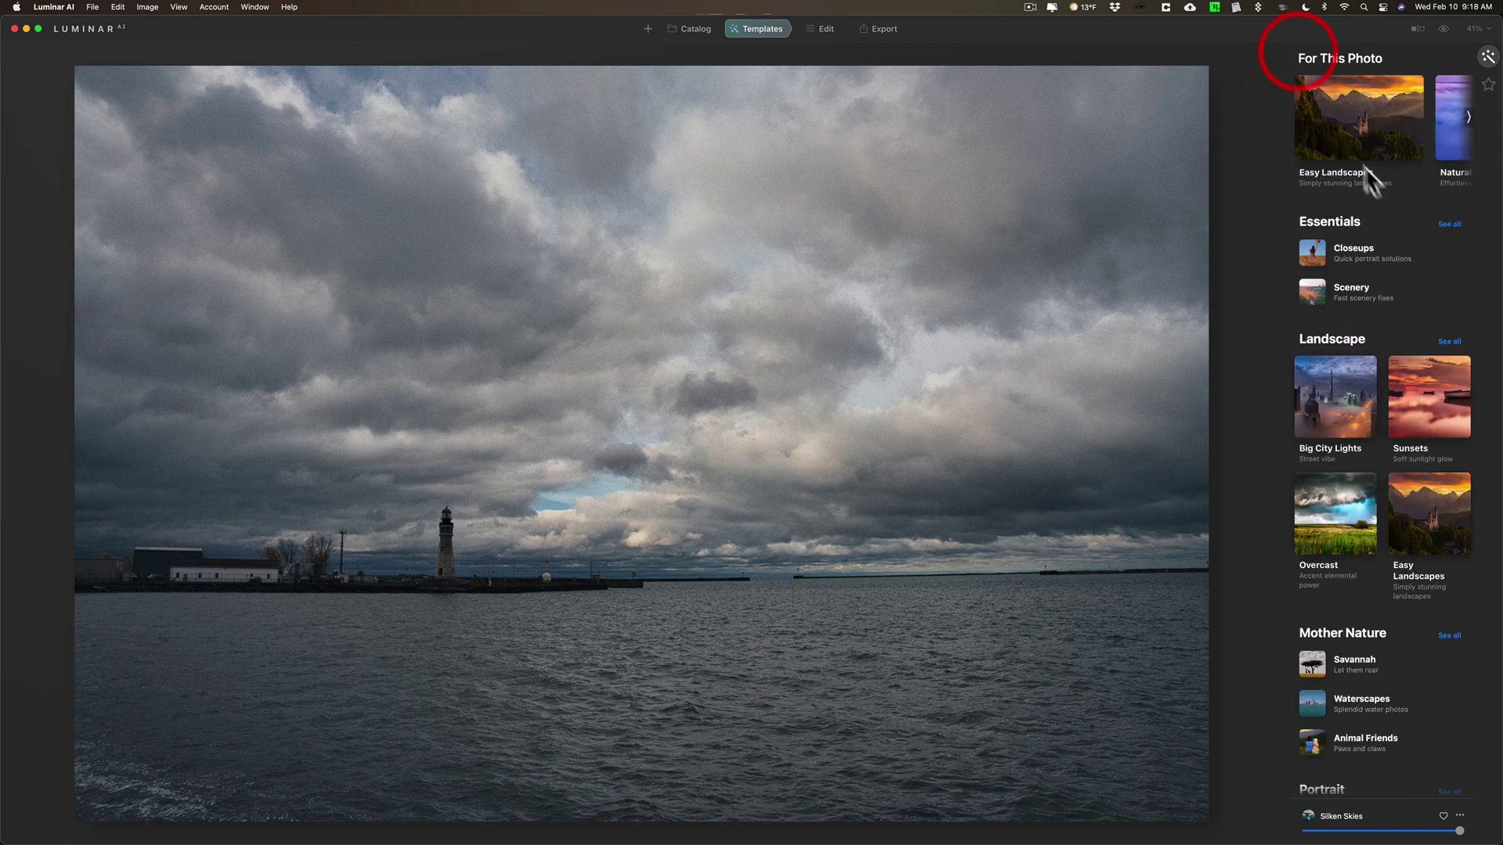
left_click(1468, 119)
left_click(1468, 119)
left_click(1388, 116)
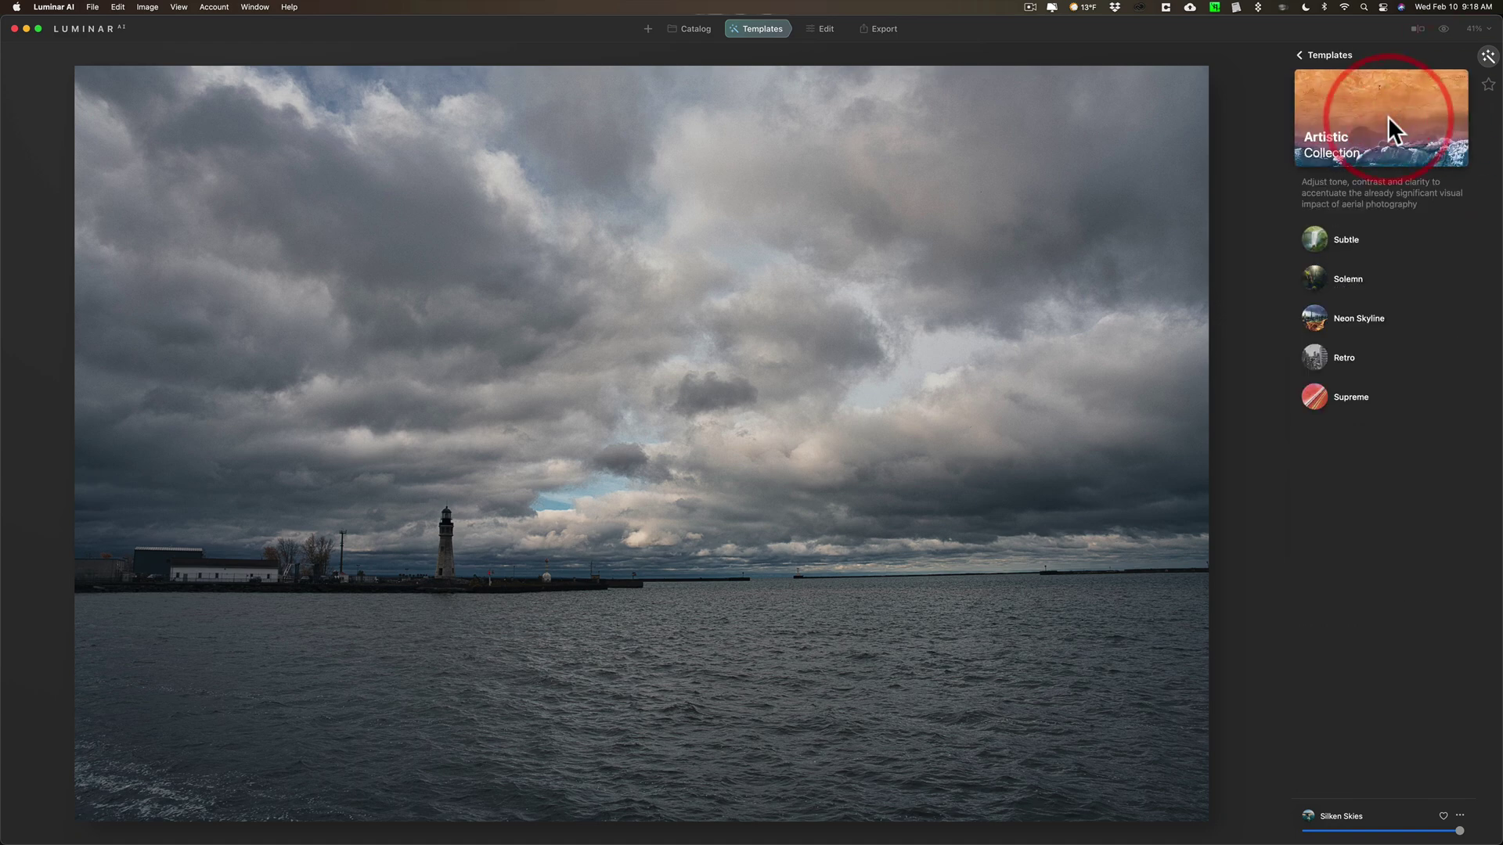
left_click(1340, 242)
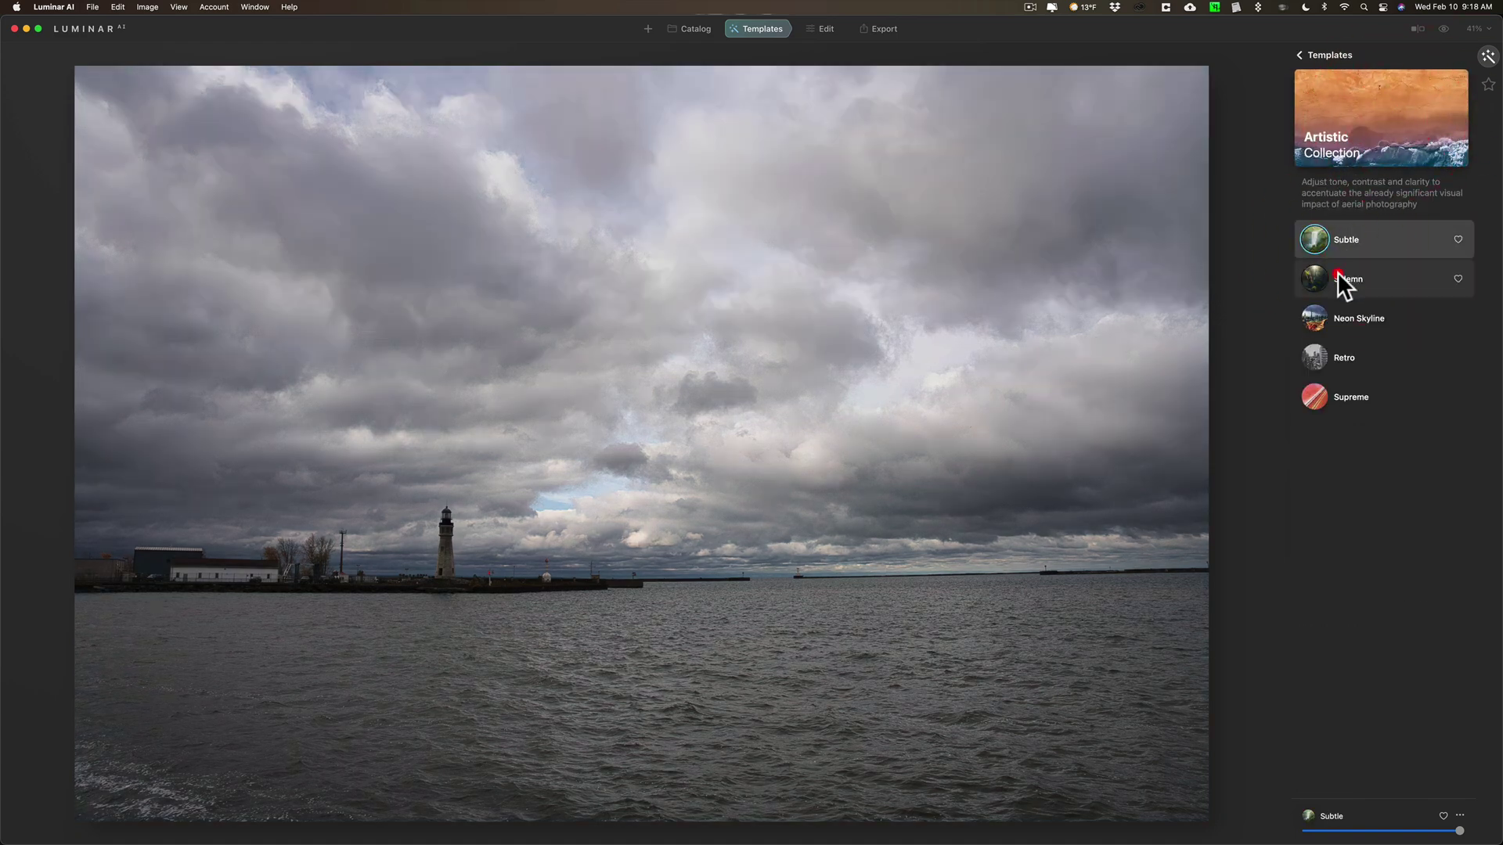
left_click(1338, 274)
left_click(1344, 315)
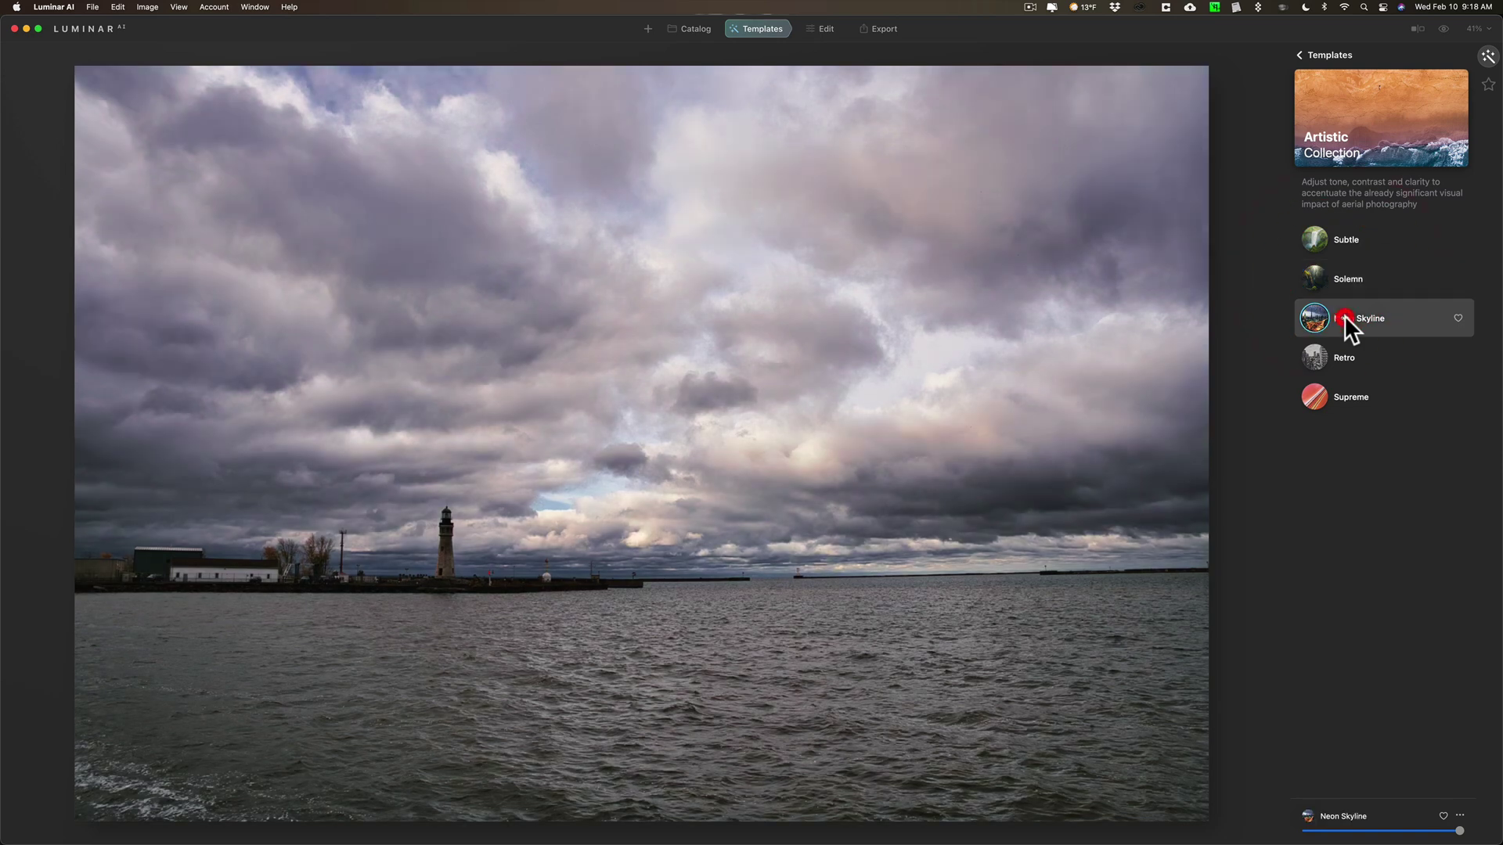
left_click(1346, 354)
left_click(1345, 385)
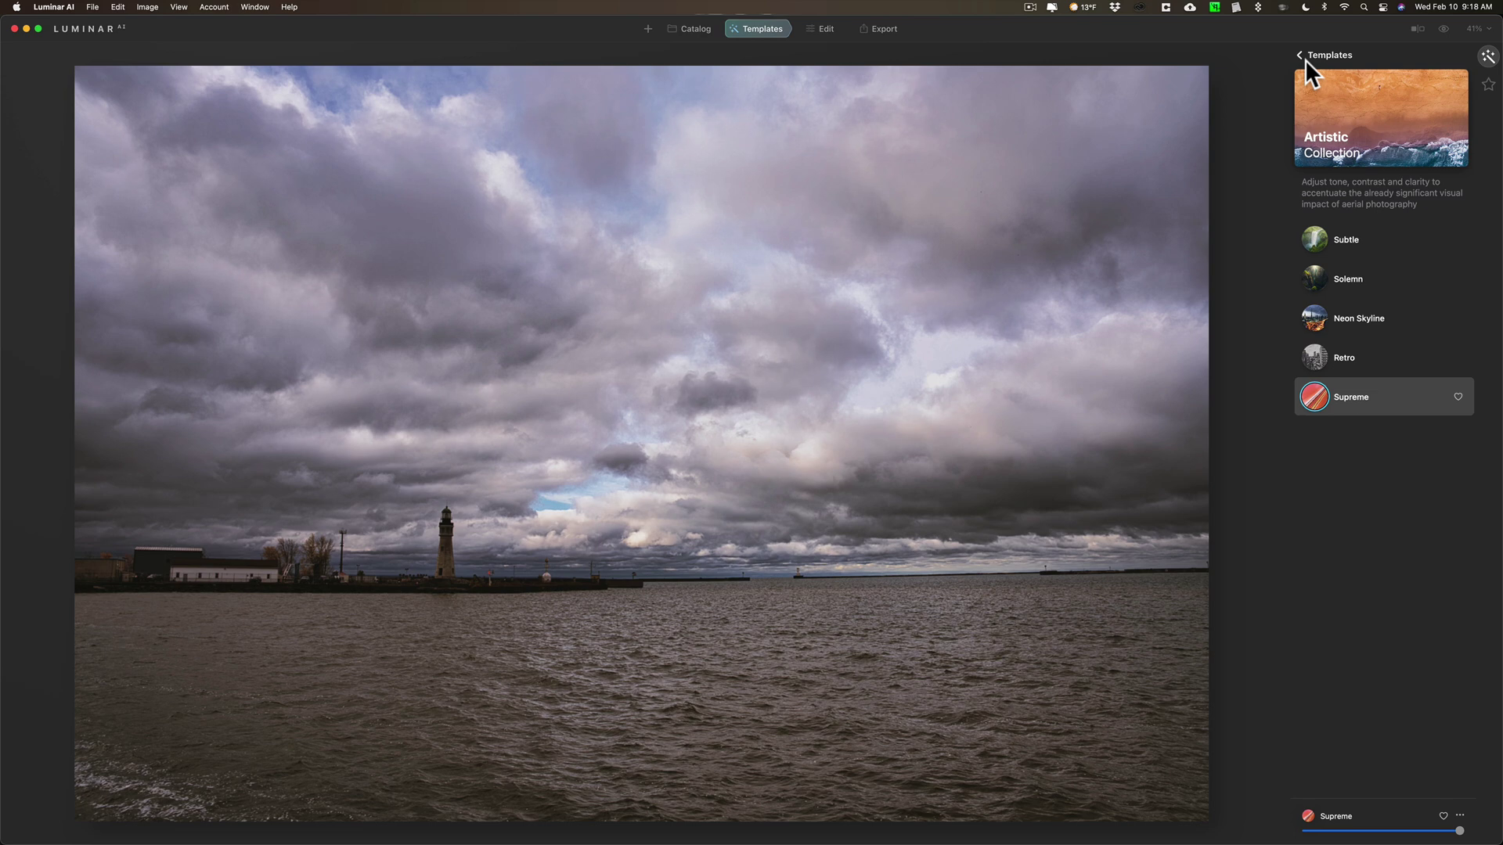
Compare Neon Skyline with Solemn, settle on Neon Skyline and mark it as a favourite.
left_click(1346, 319)
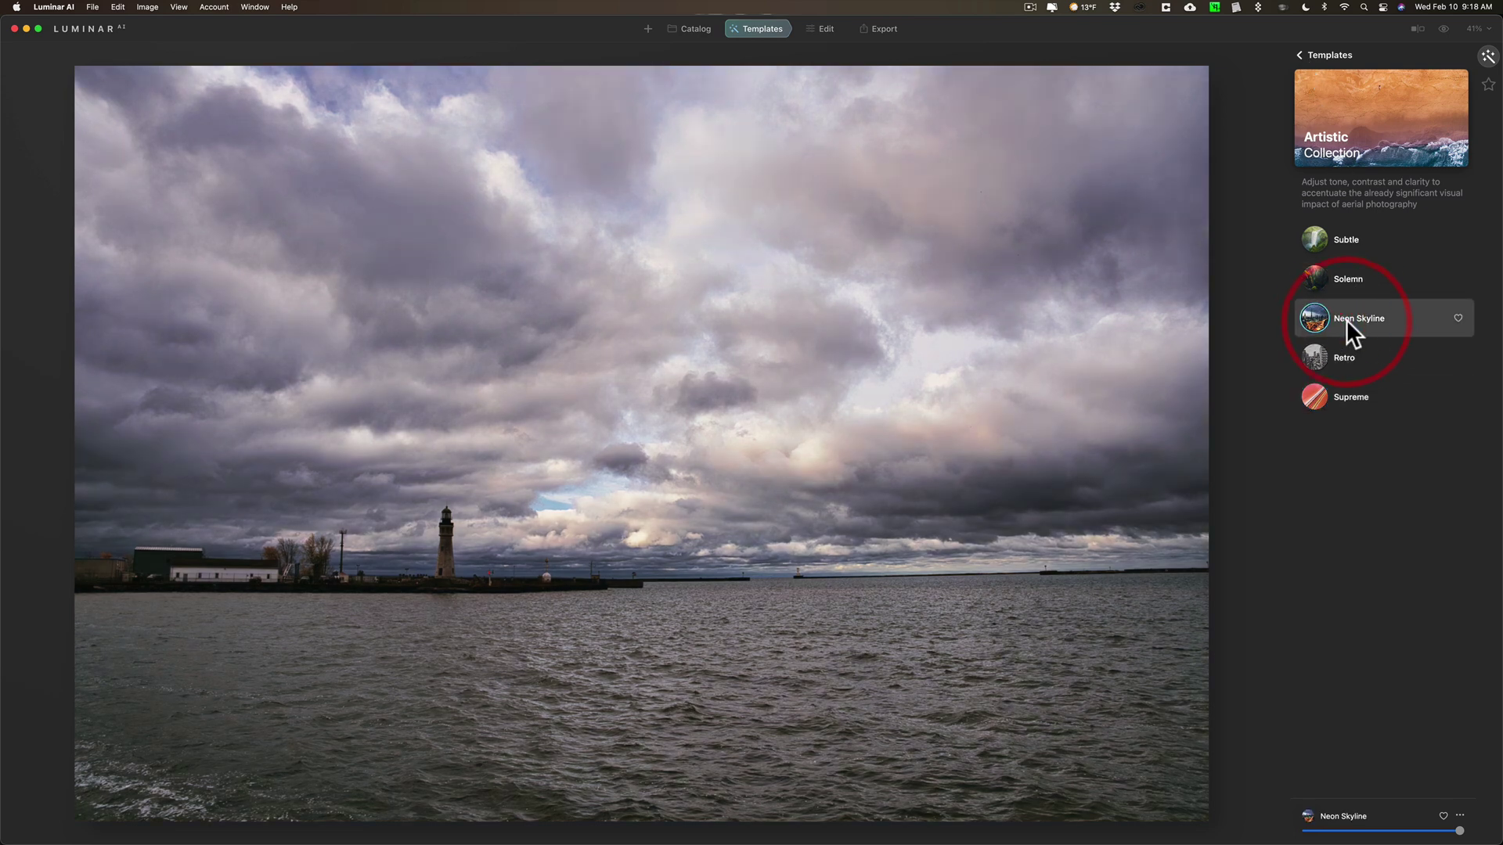
left_click(1348, 281)
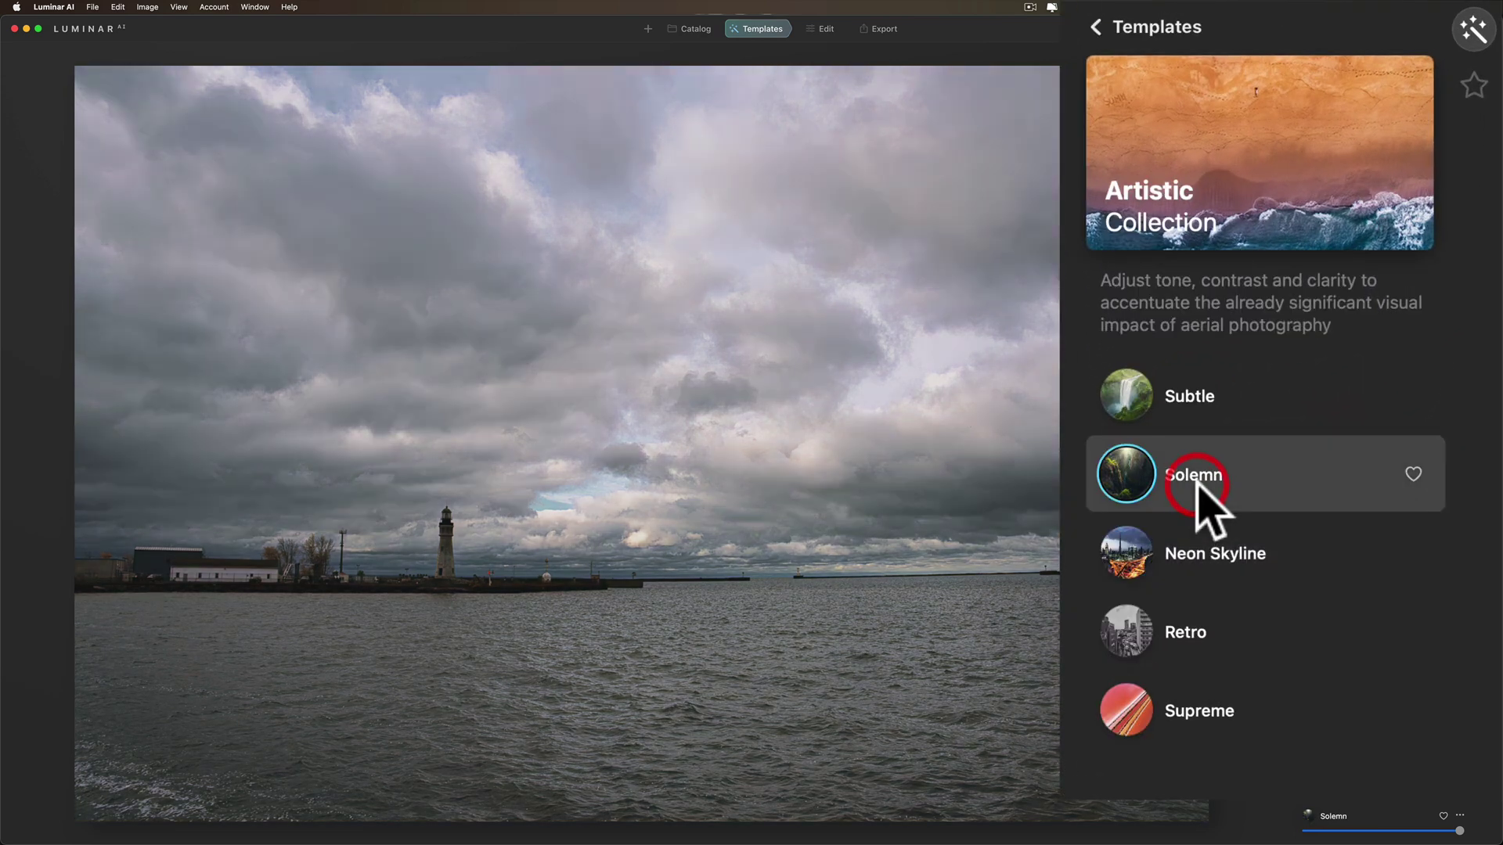
left_click(1202, 556)
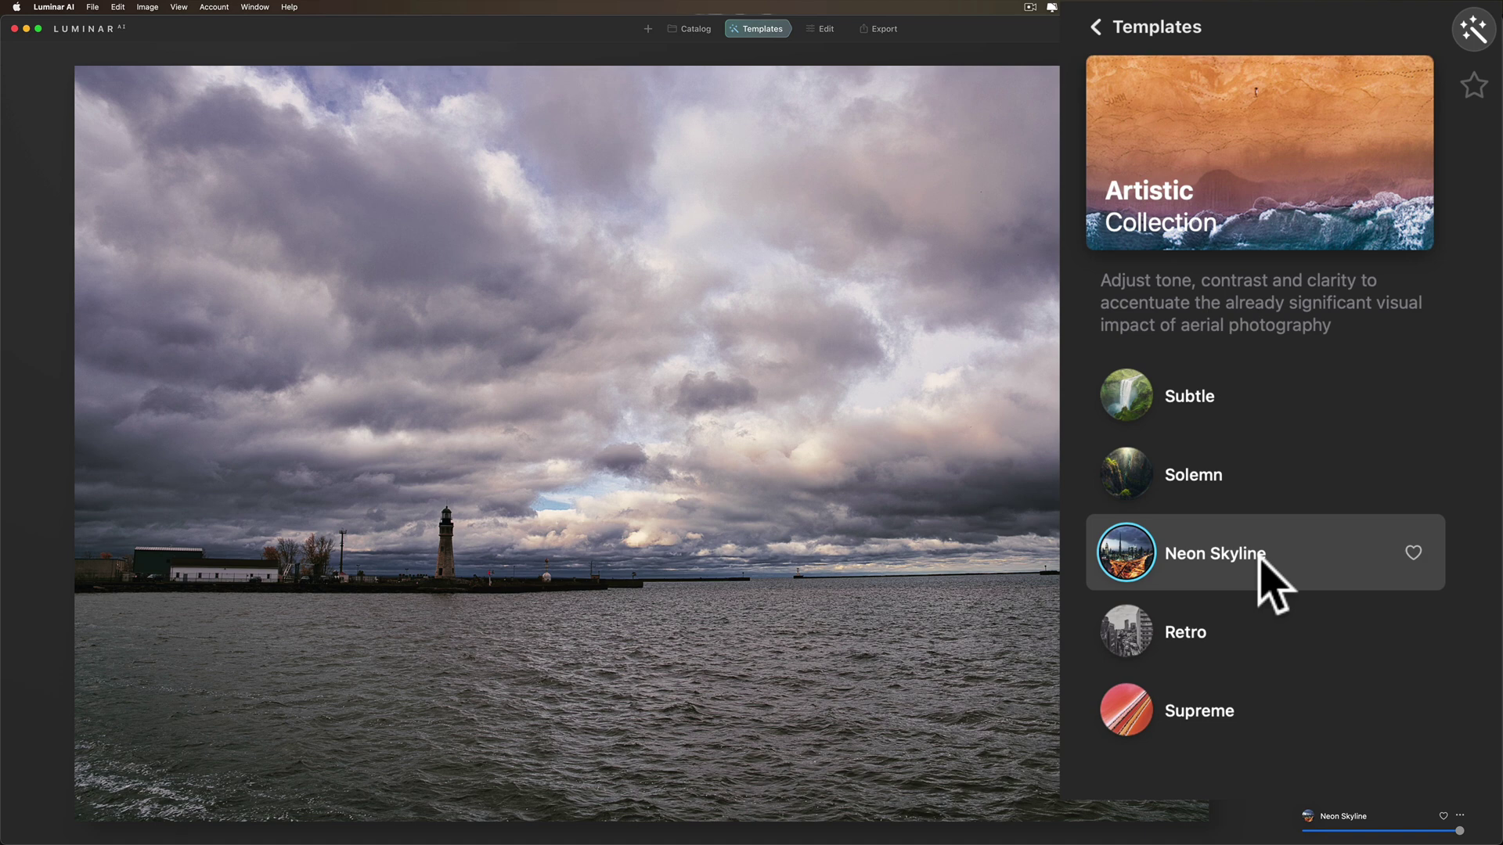
left_click(1412, 552)
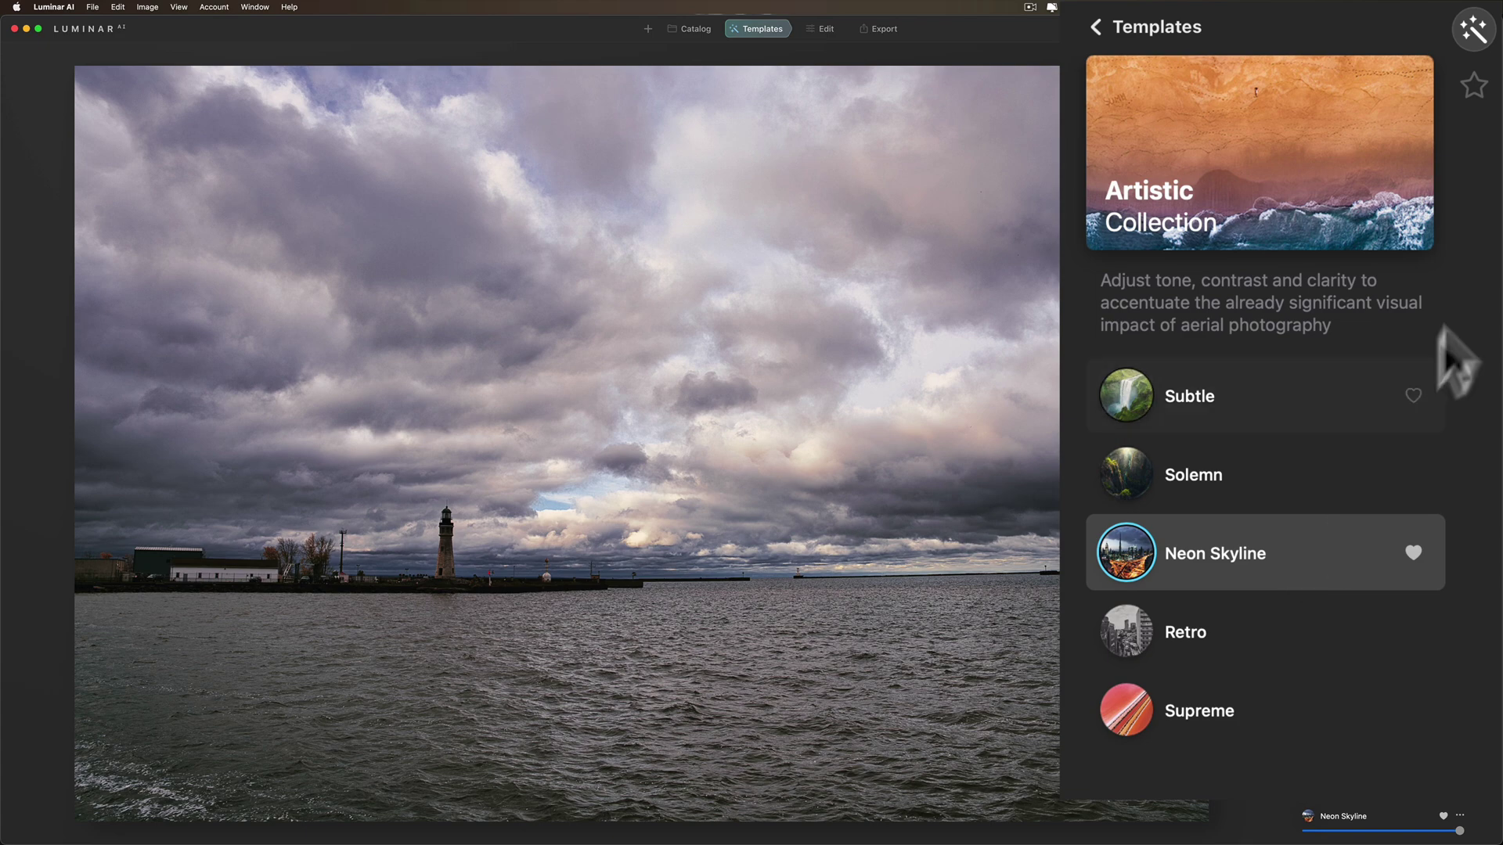
Show My Collection and expand, then collapse, its Favorites list.
left_click(1471, 84)
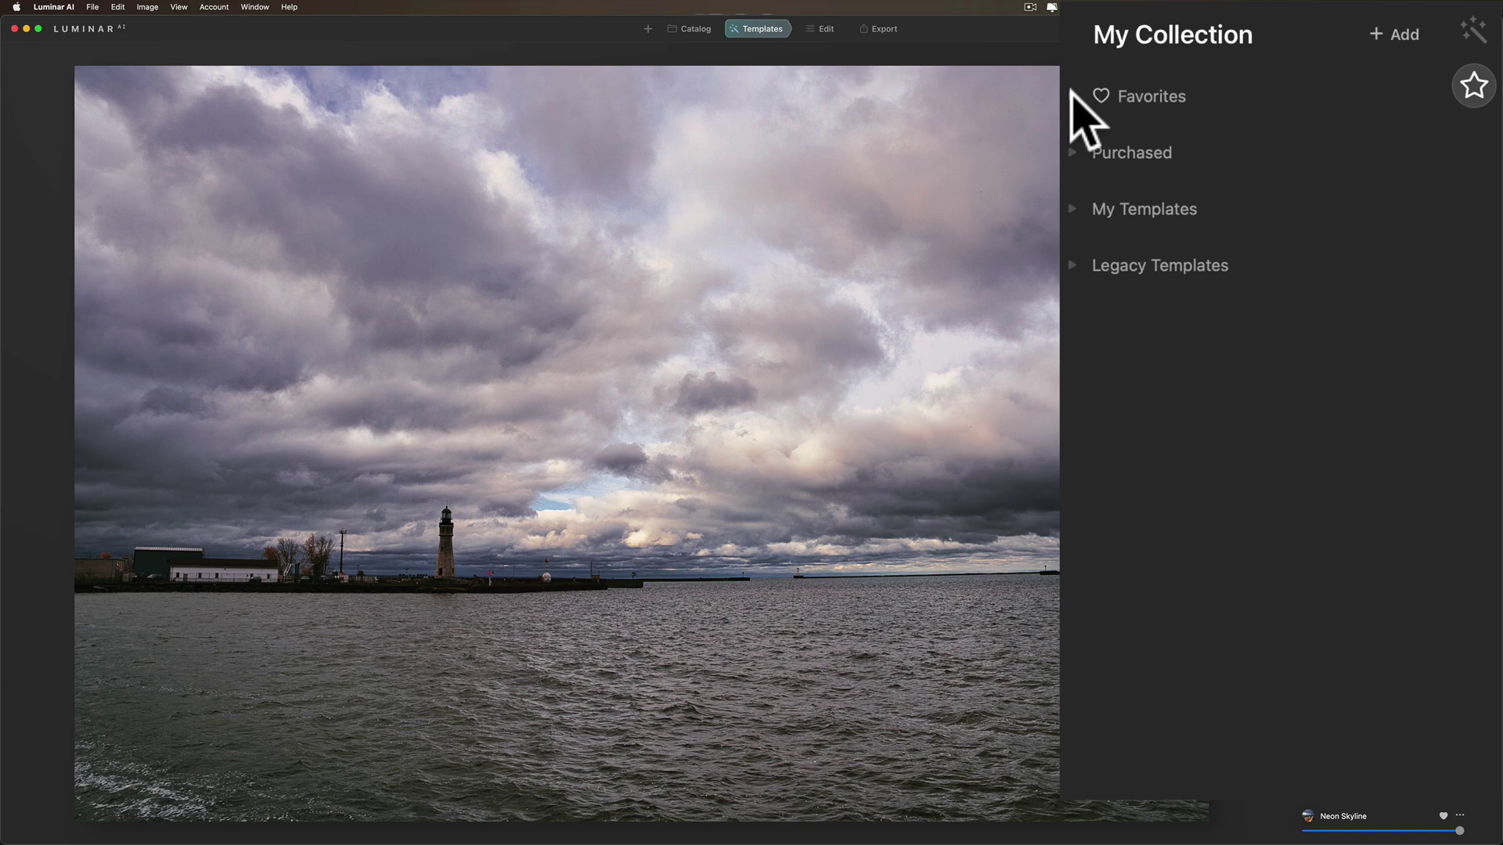
left_click(1071, 95)
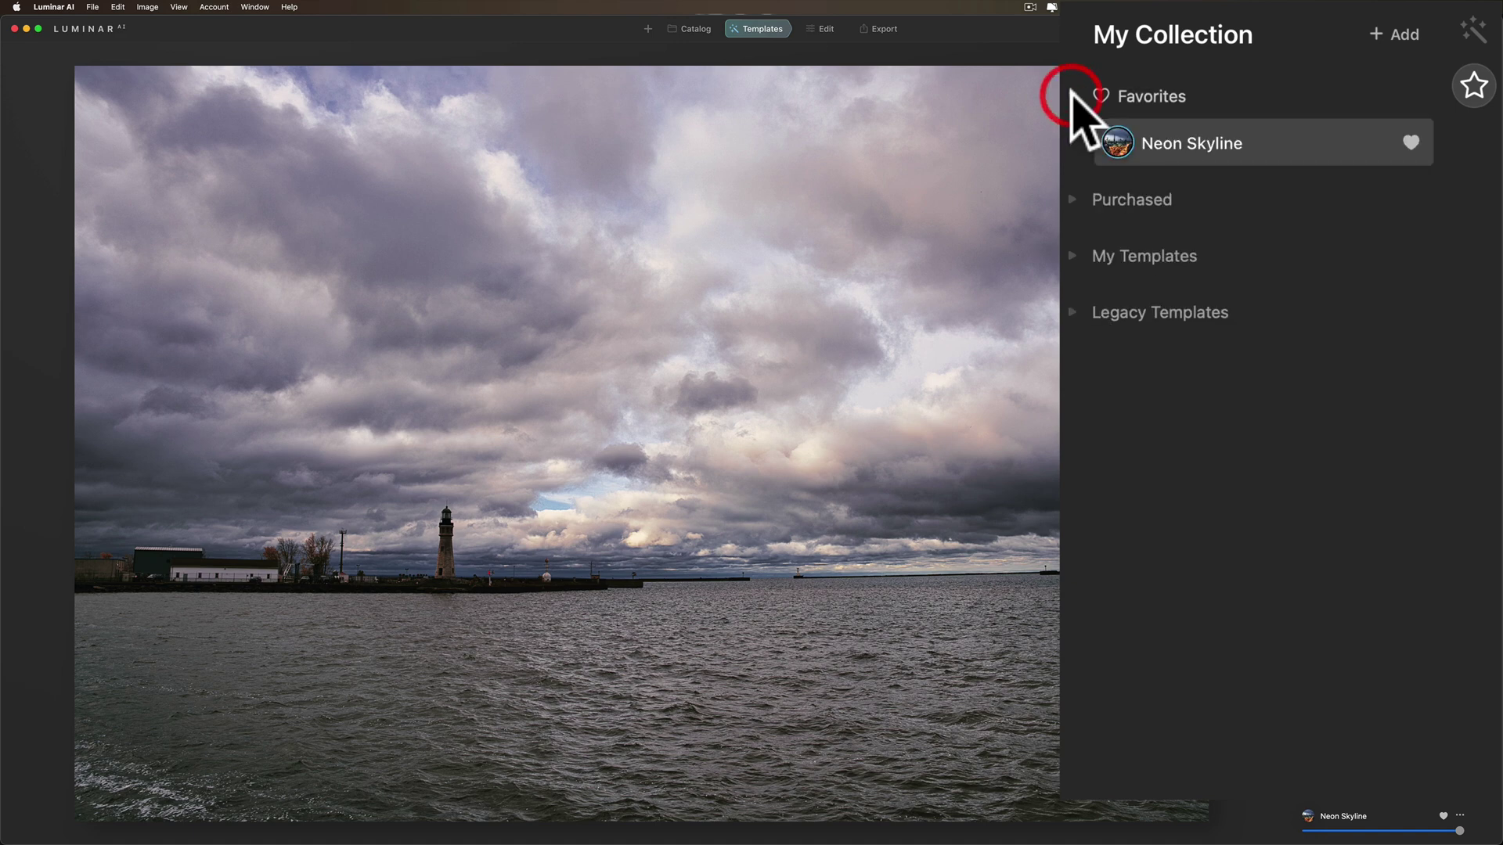
left_click(1152, 94)
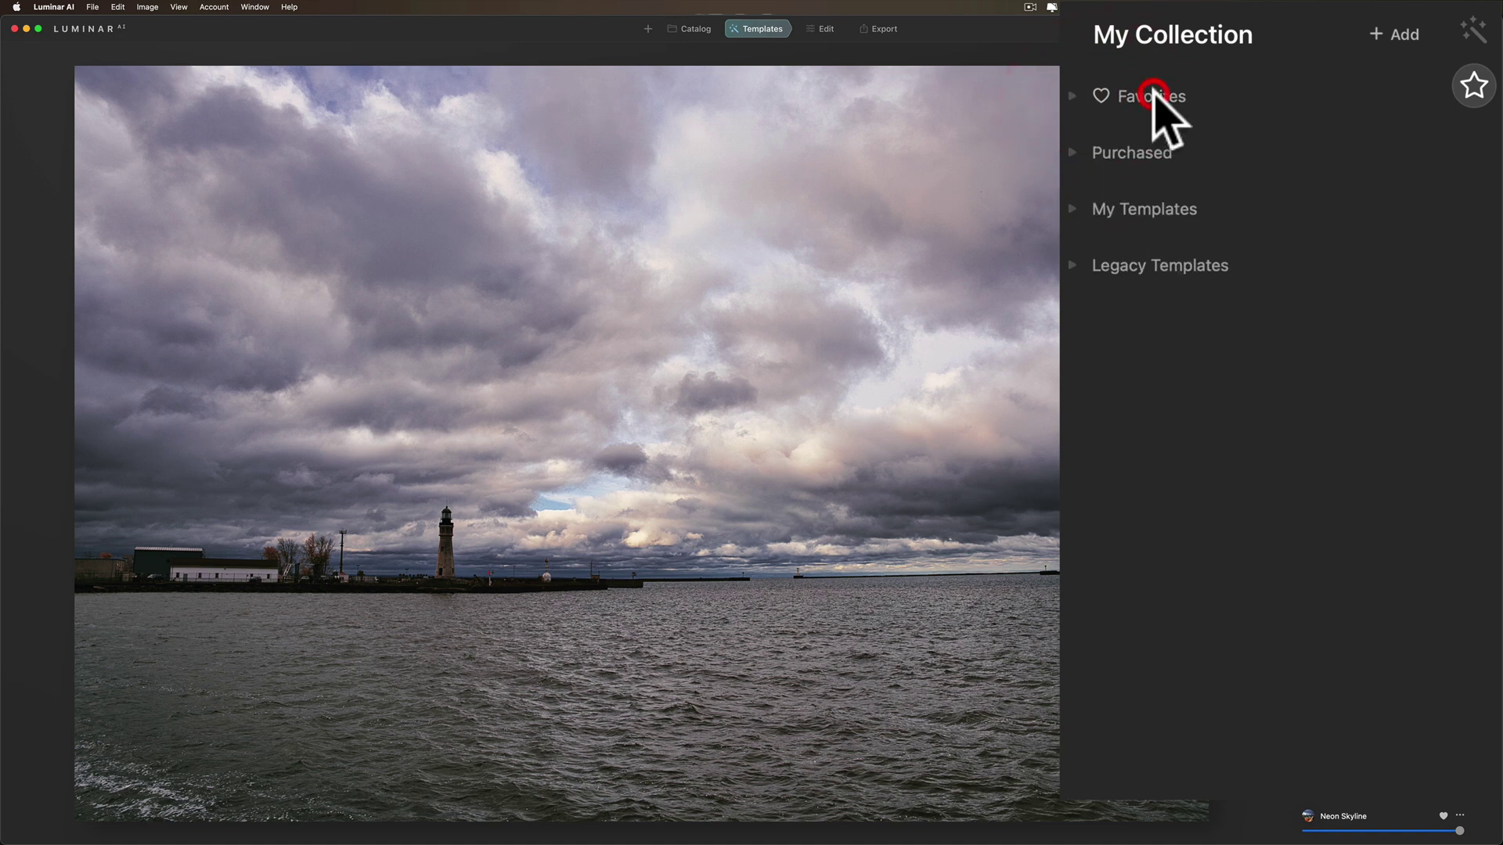
left_click(1124, 154)
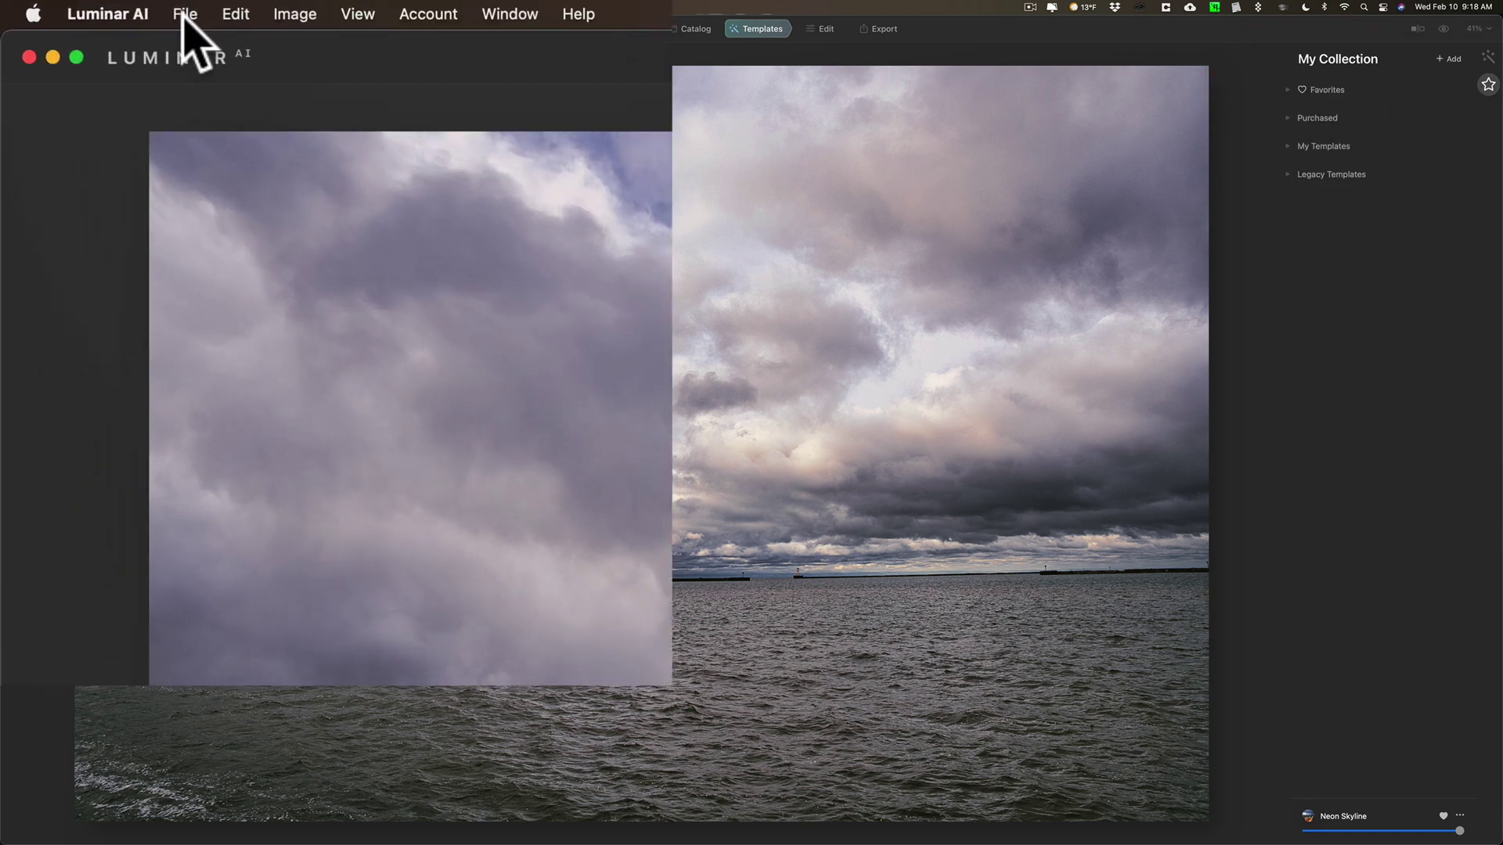
left_click(185, 14)
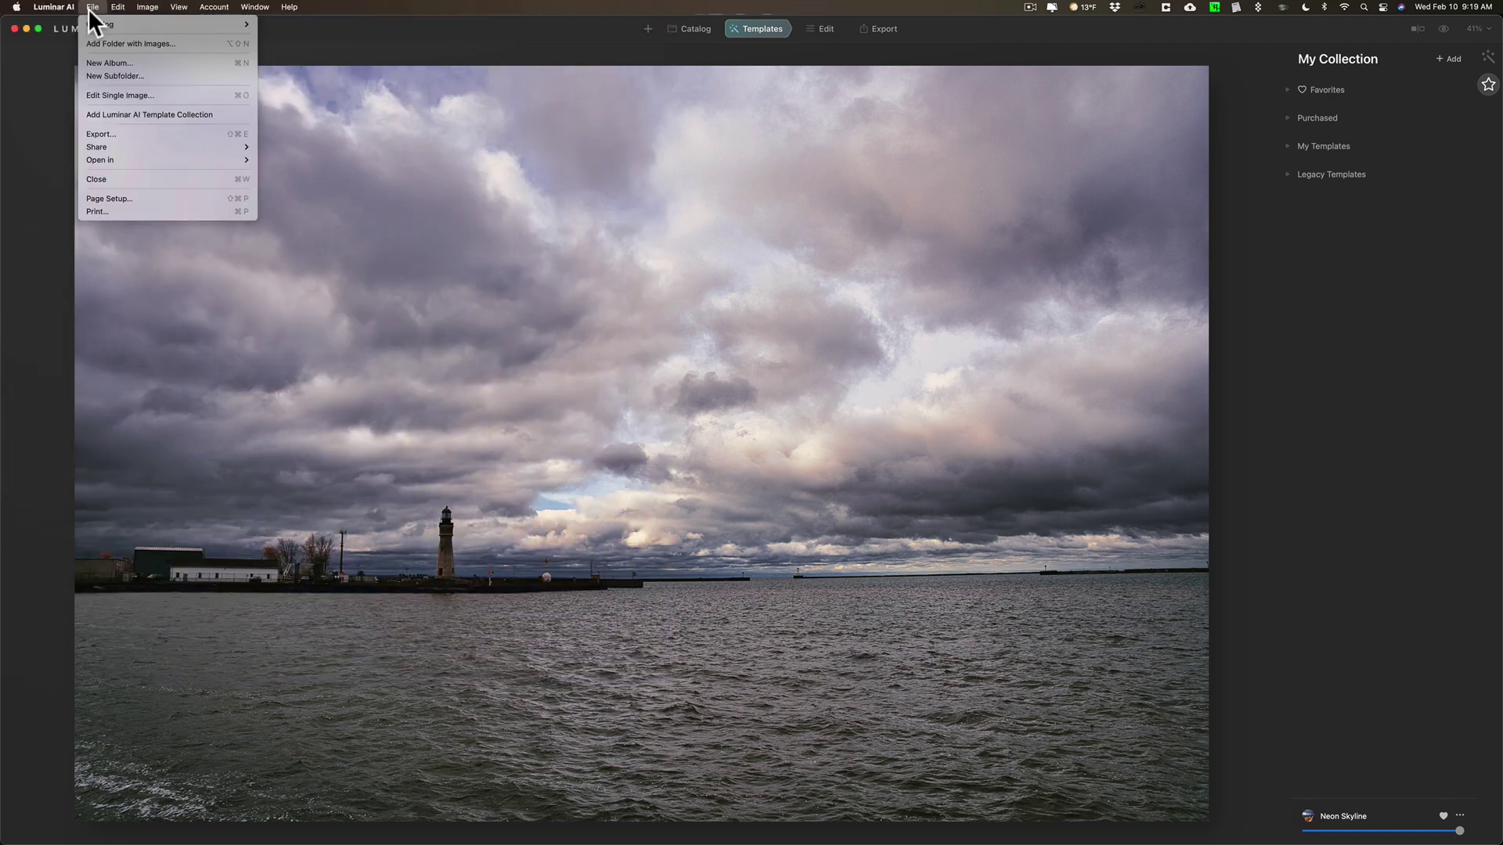
left_click(93, 14)
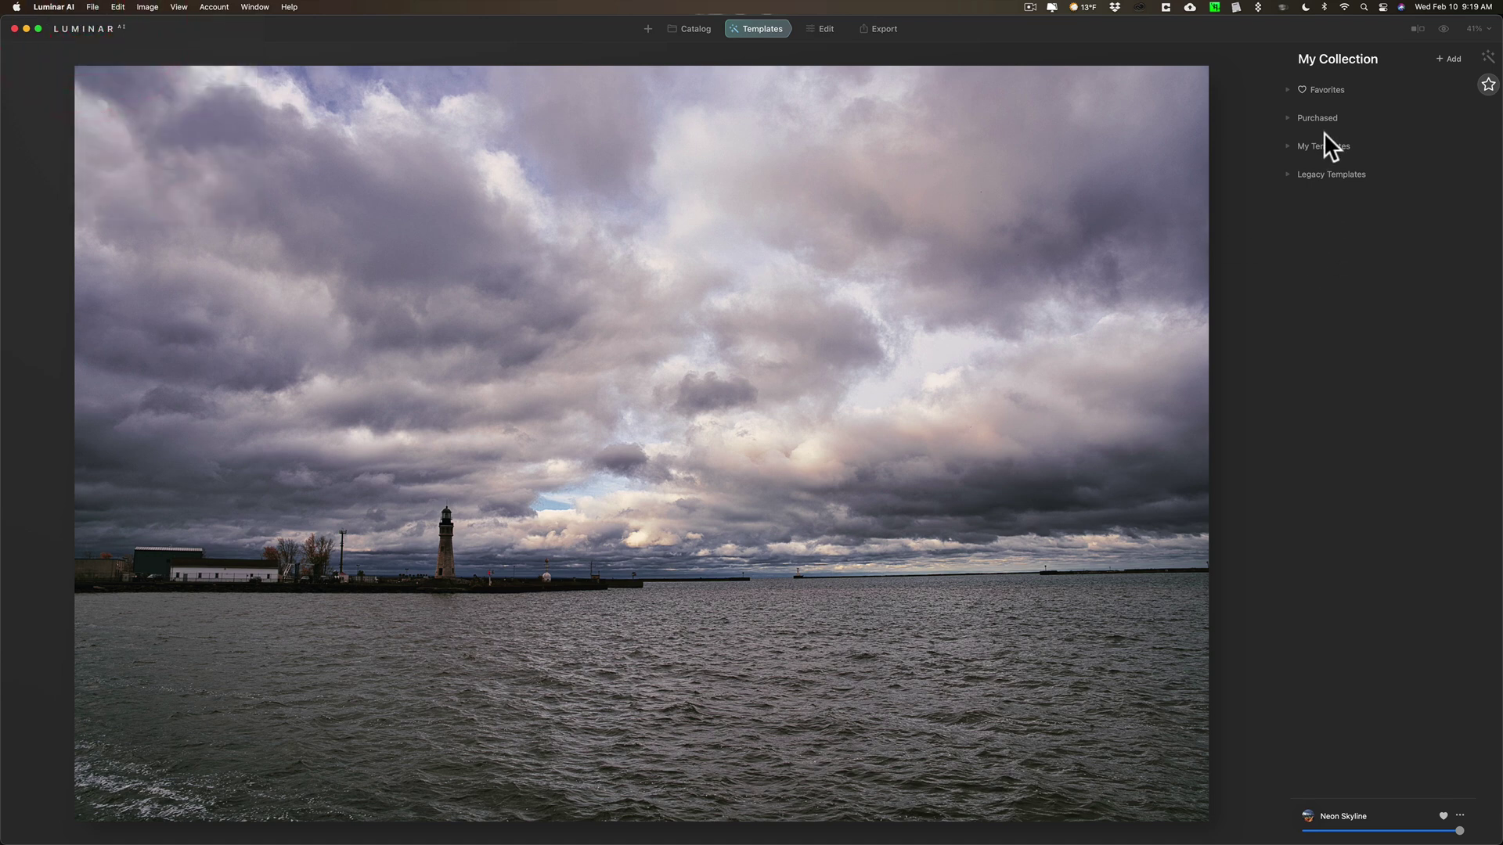
left_click(1100, 145)
left_click(1073, 208)
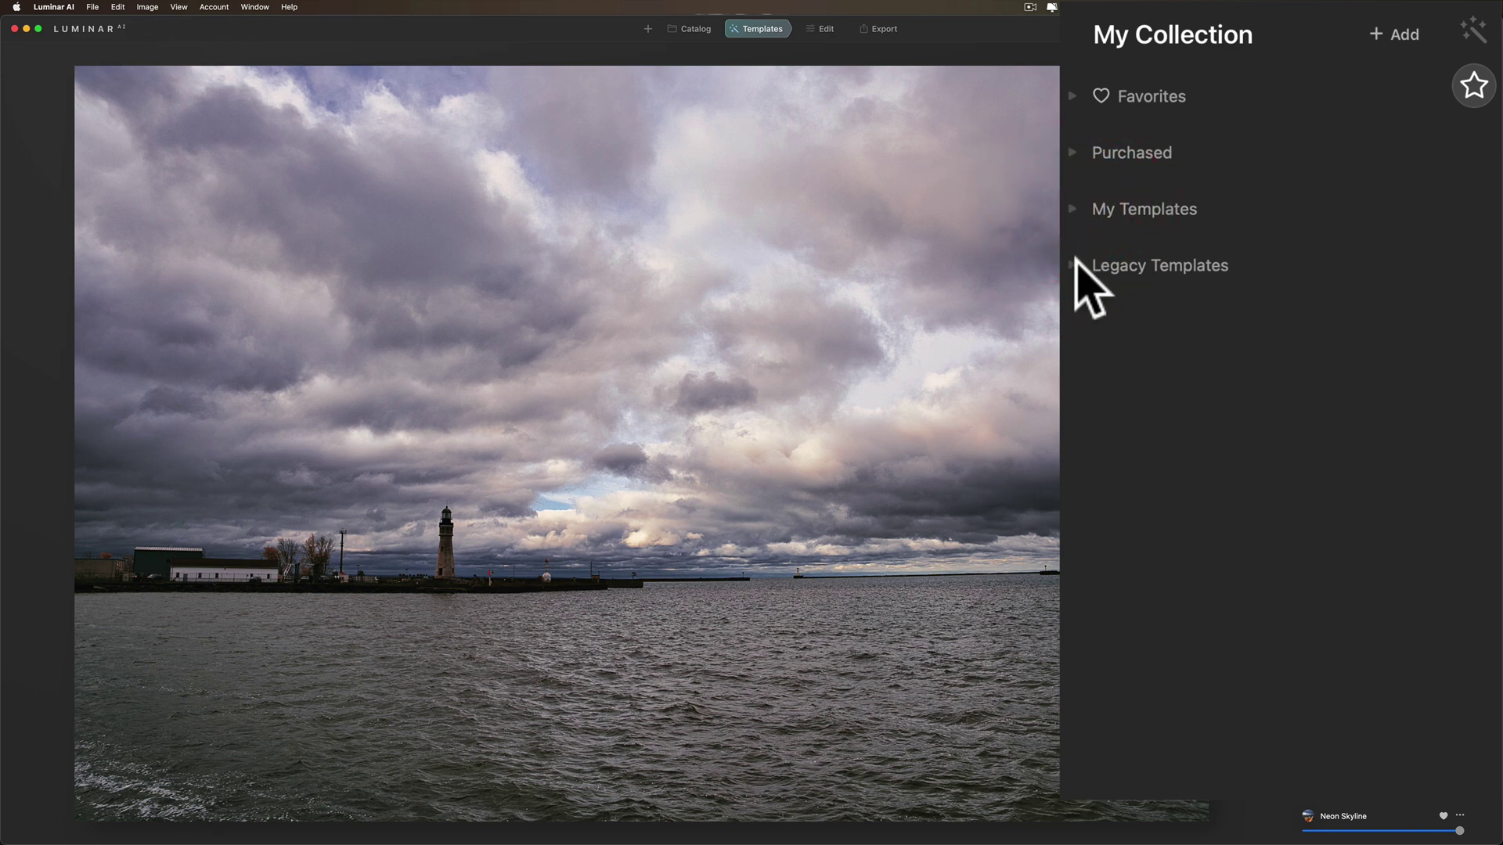
left_click(1073, 263)
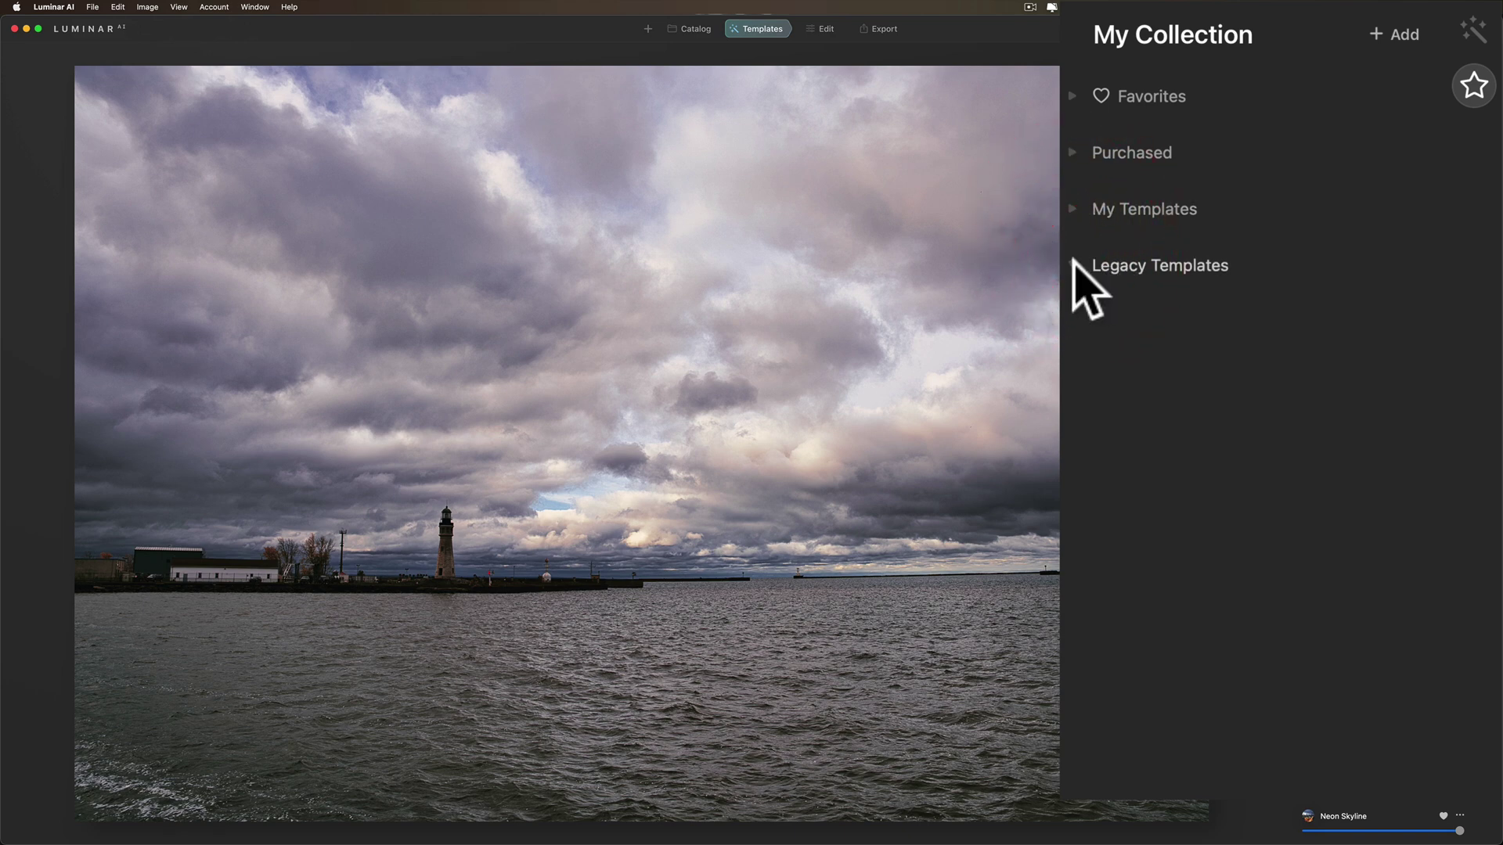
left_click(1079, 264)
Show Favorites, switch to the Edit page, collapse Enhance and expand the Light panel.
left_click(1125, 94)
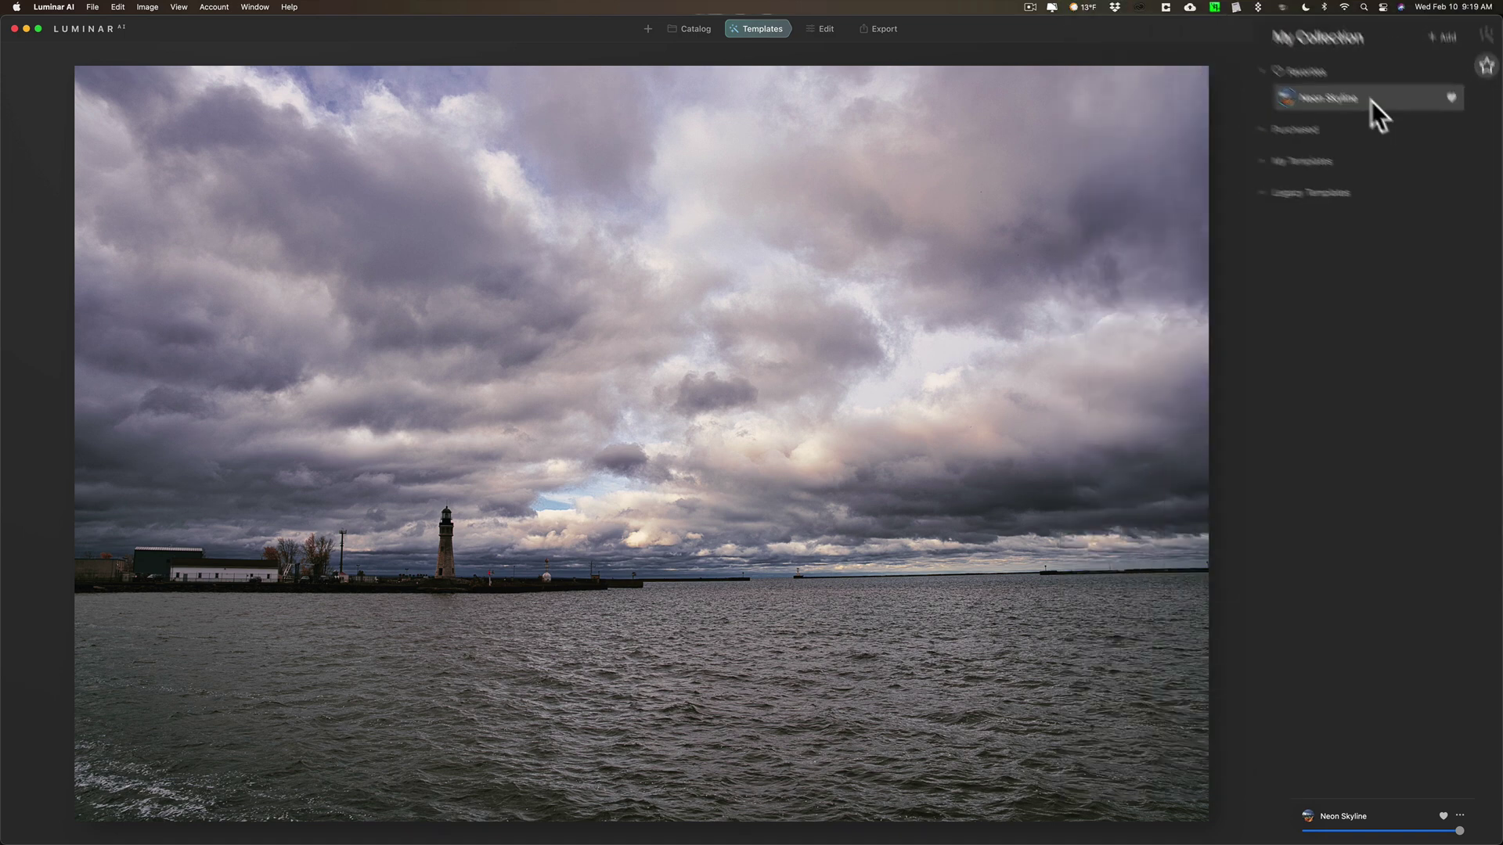
left_click(820, 29)
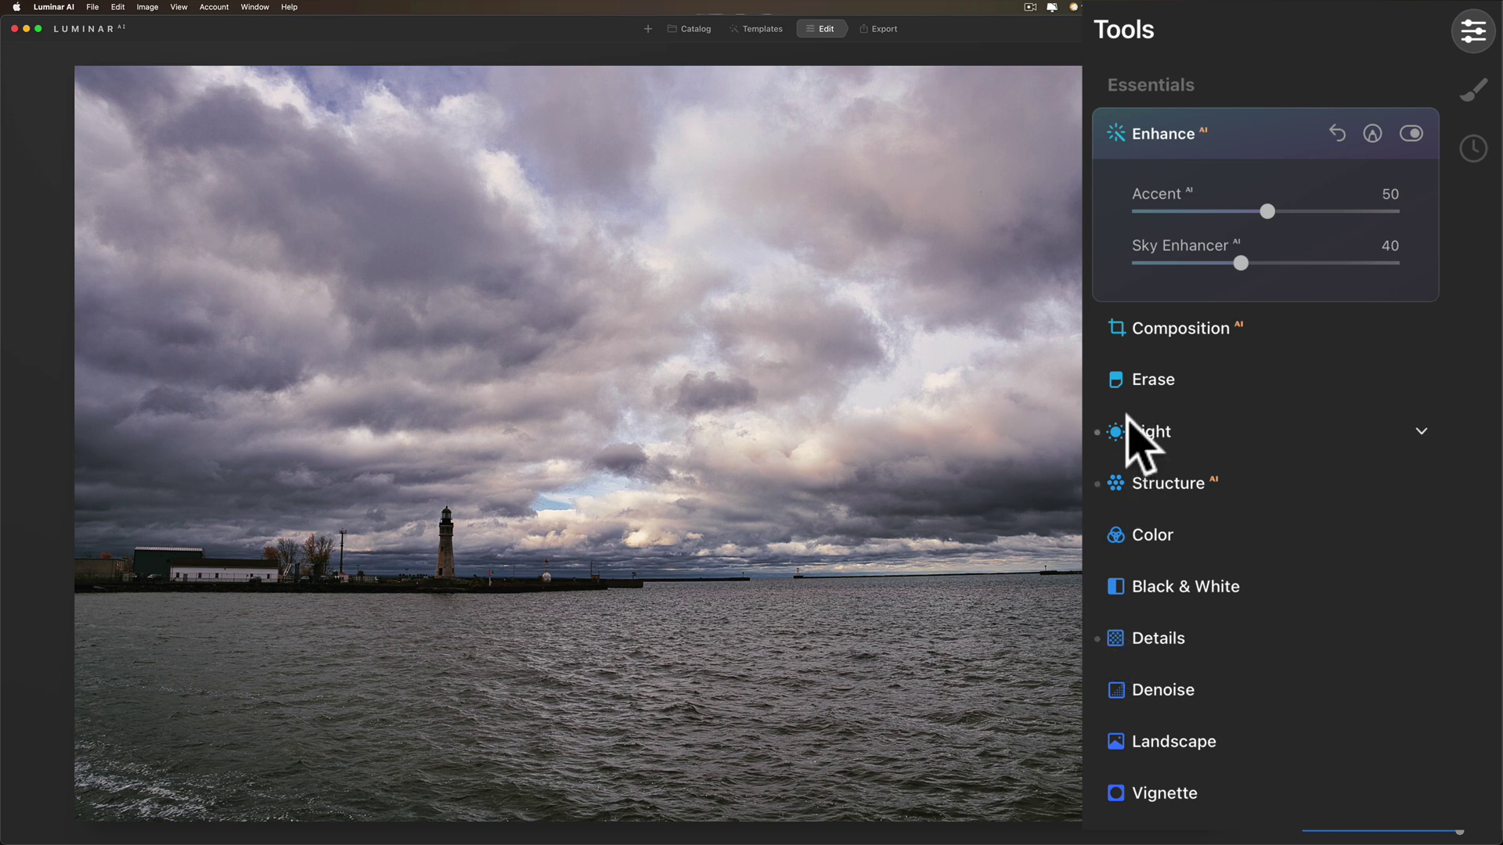
left_click(1164, 144)
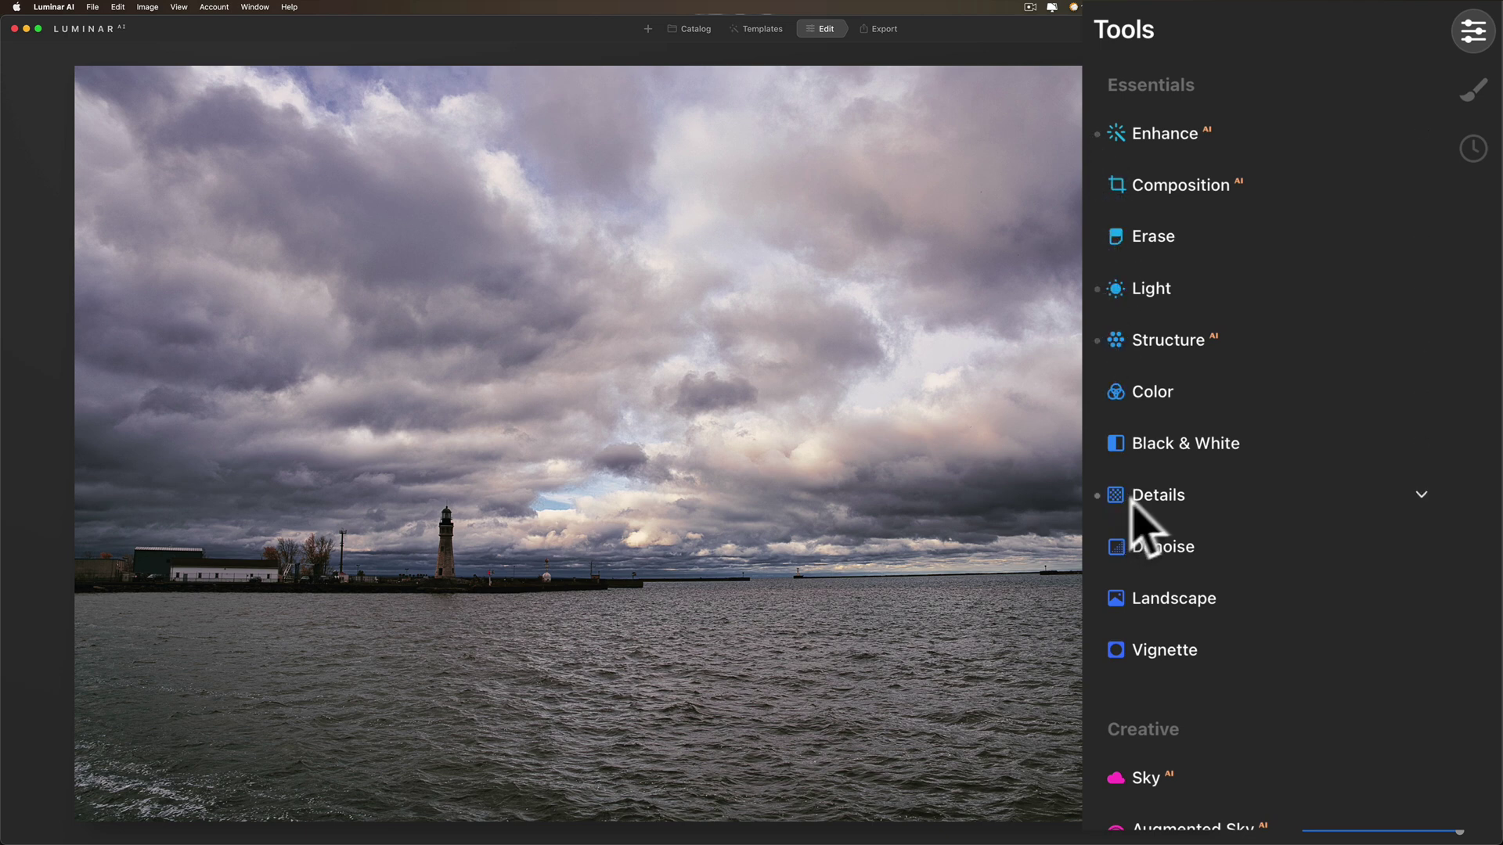
left_click(1170, 291)
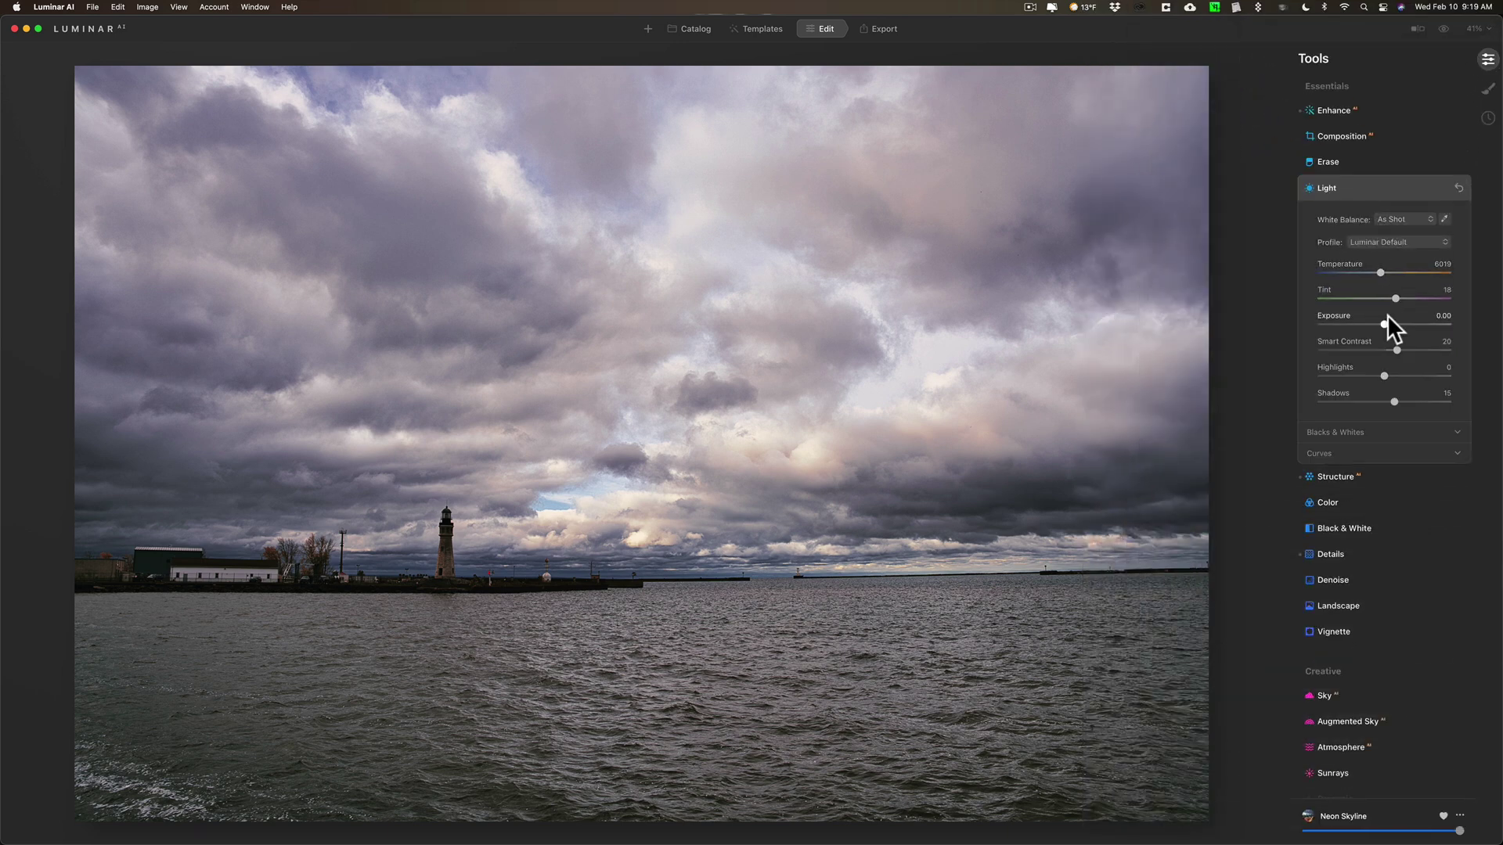
Raise Light's Exposure to 0.65 and lower Highlights to -29.
left_click_drag(1381, 318, 1390, 321)
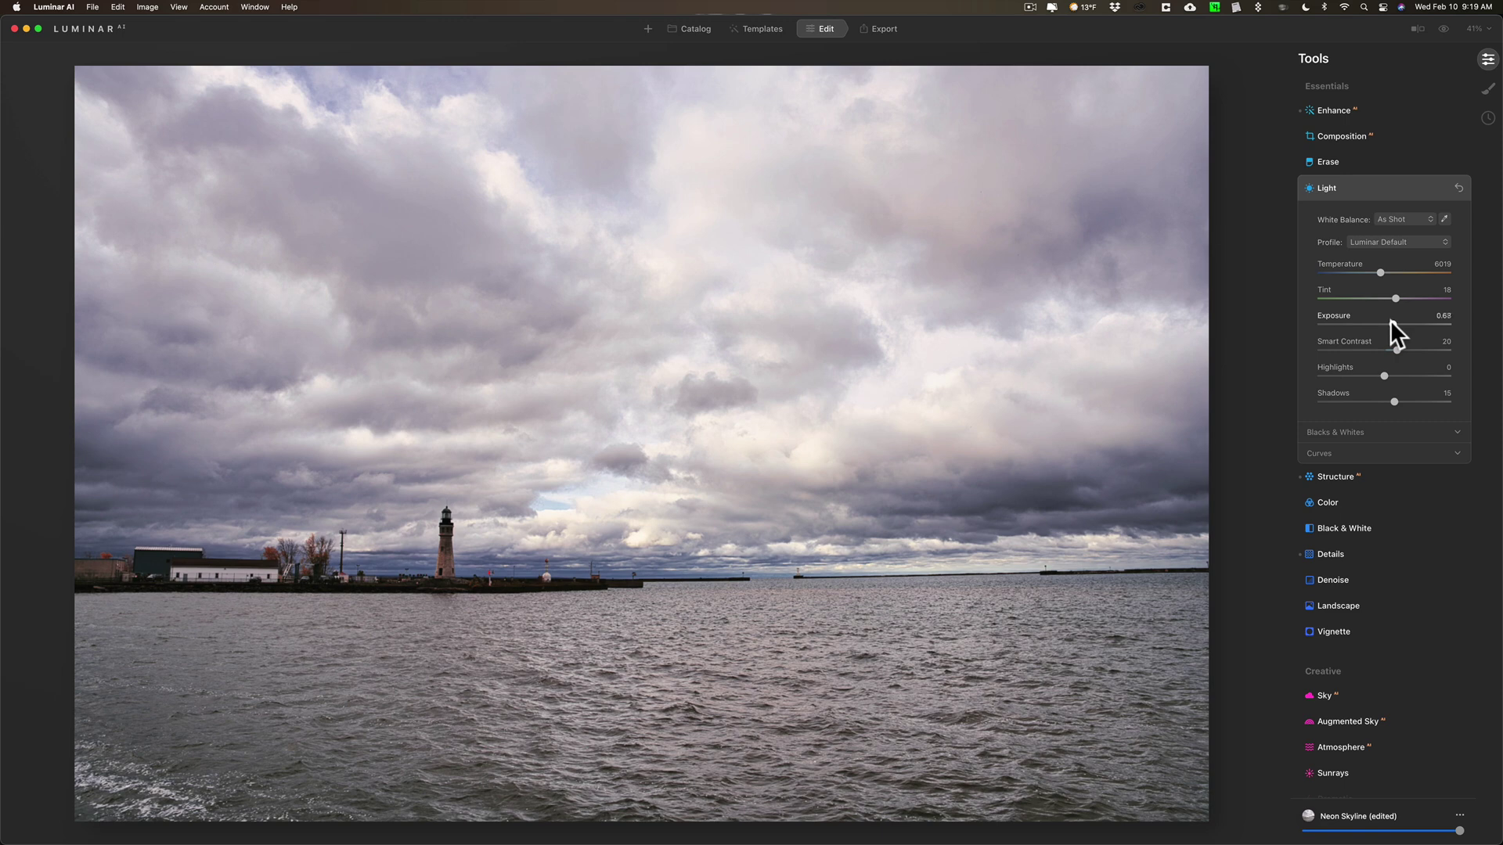
left_click(1362, 373)
left_click(1358, 188)
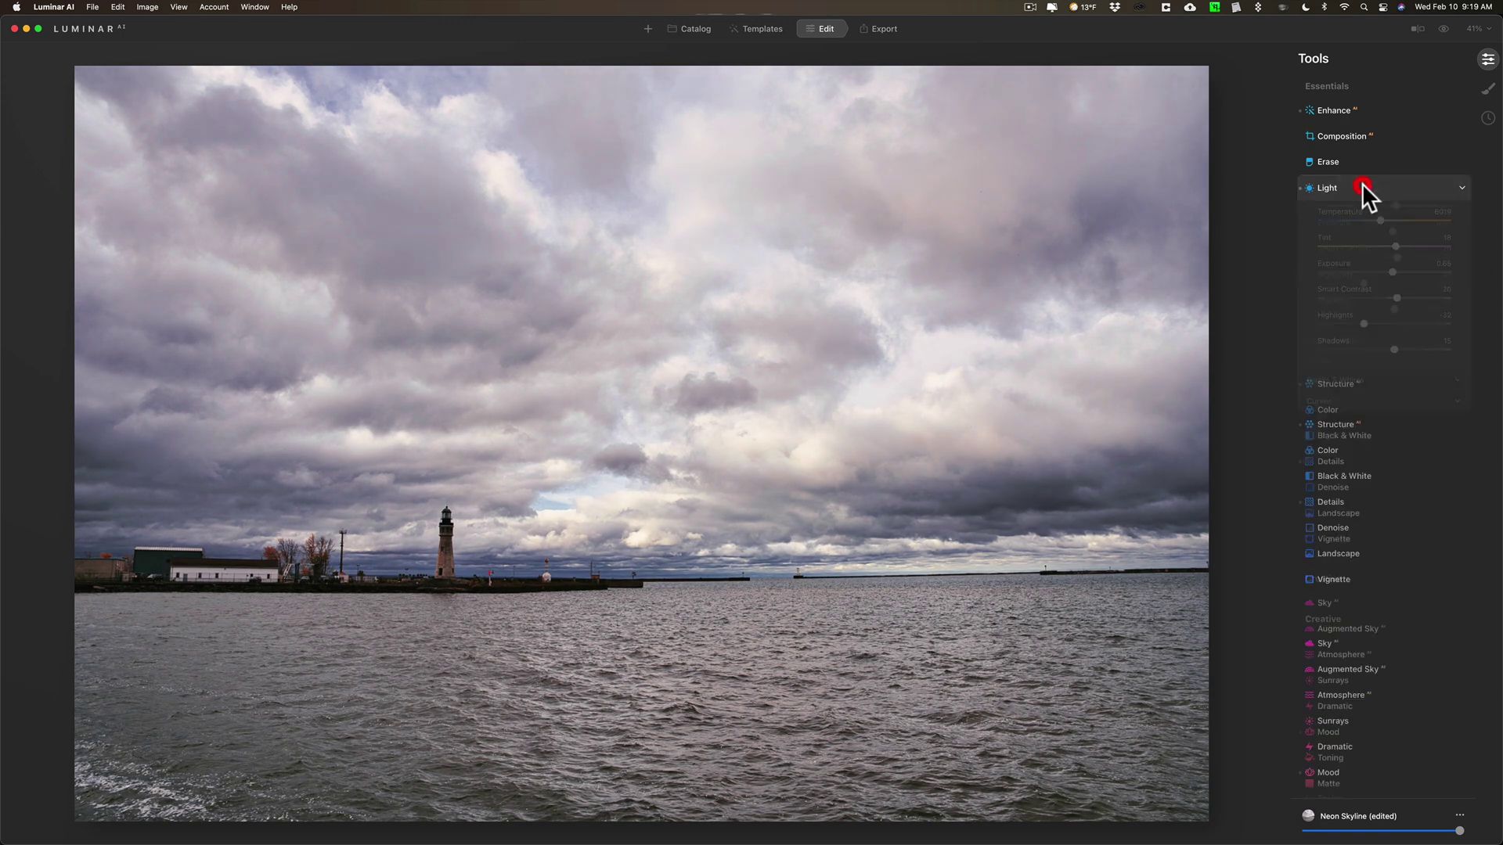
Set Enhance Accent to 64, then briefly check the Color panel.
left_click(1369, 106)
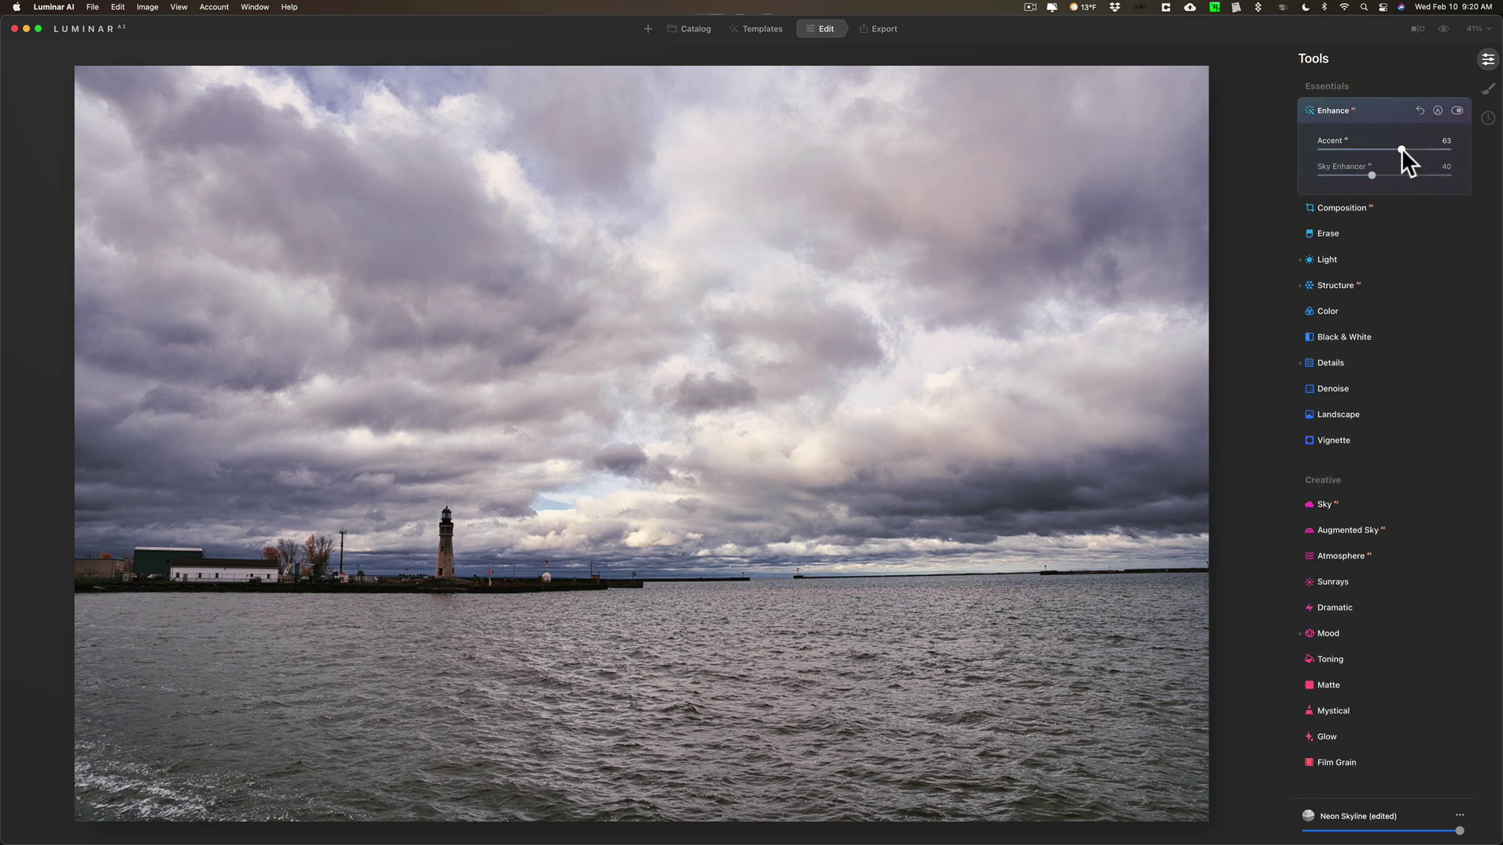
left_click(1402, 148)
left_click(1388, 104)
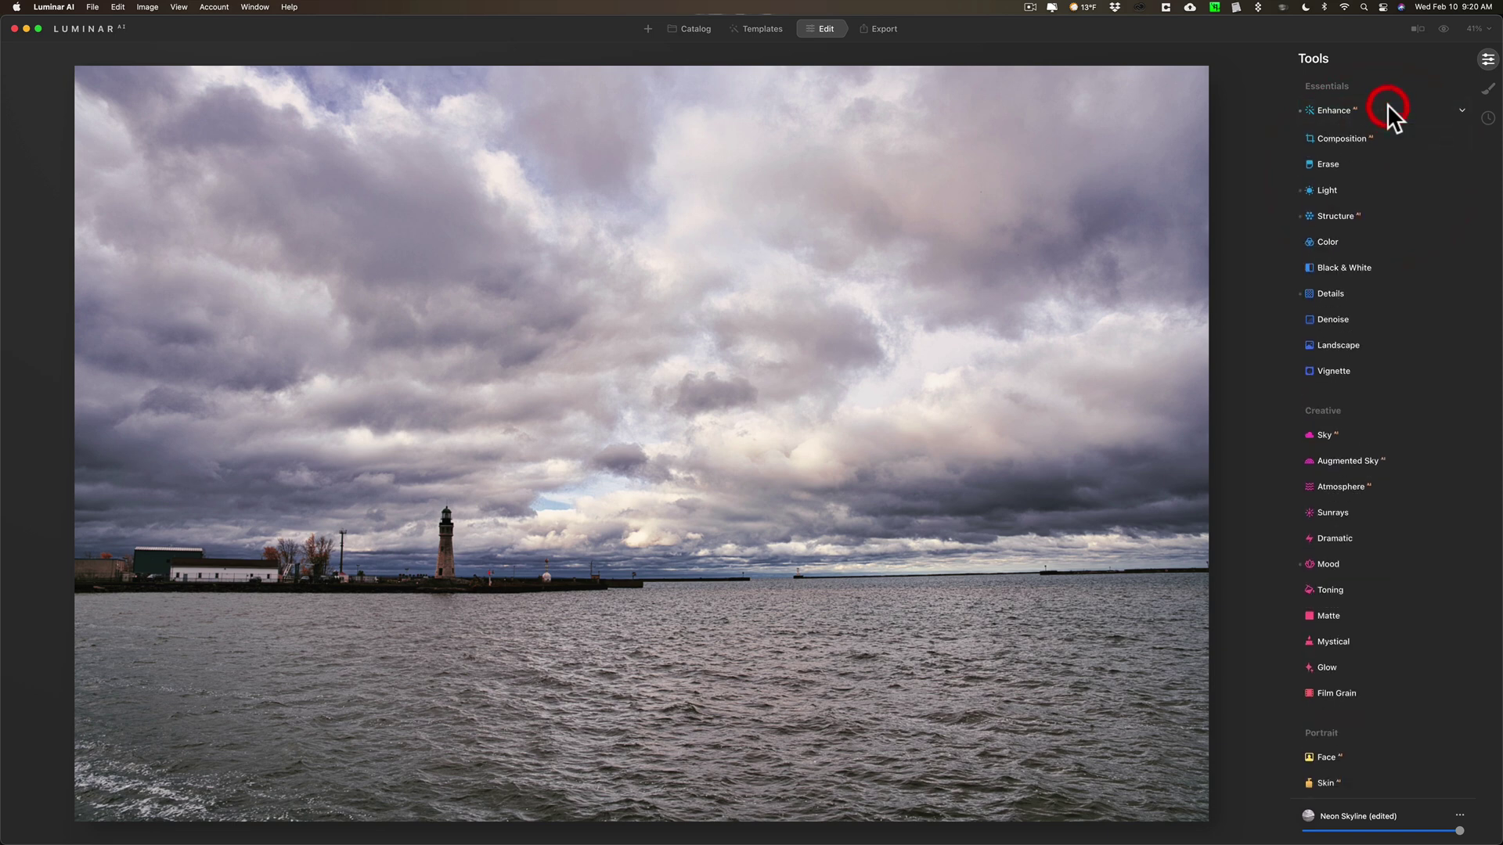
left_click(1367, 236)
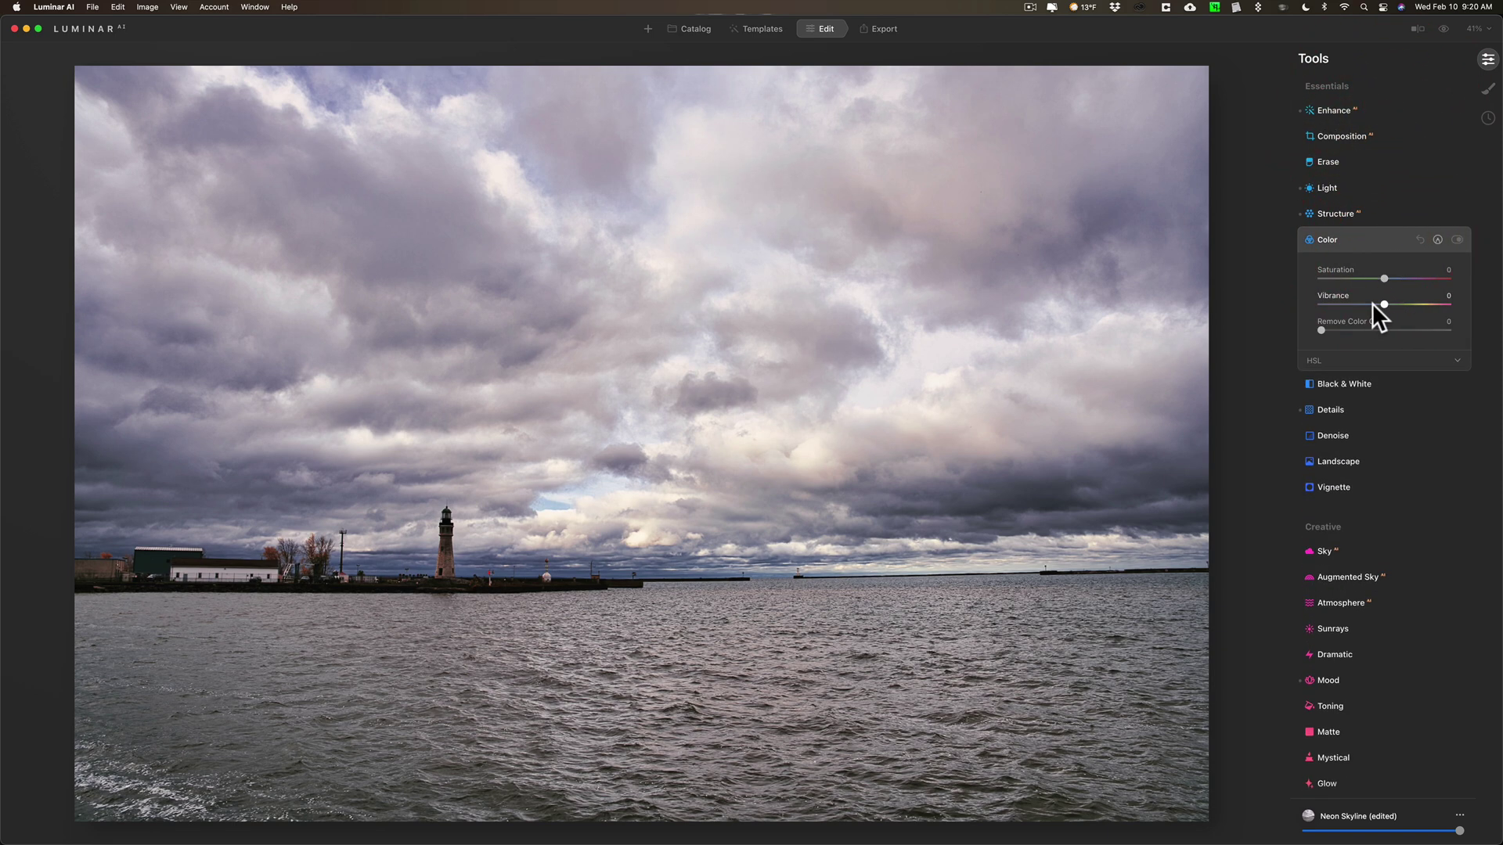
left_click(1365, 232)
scroll(1365, 232, "down", 5)
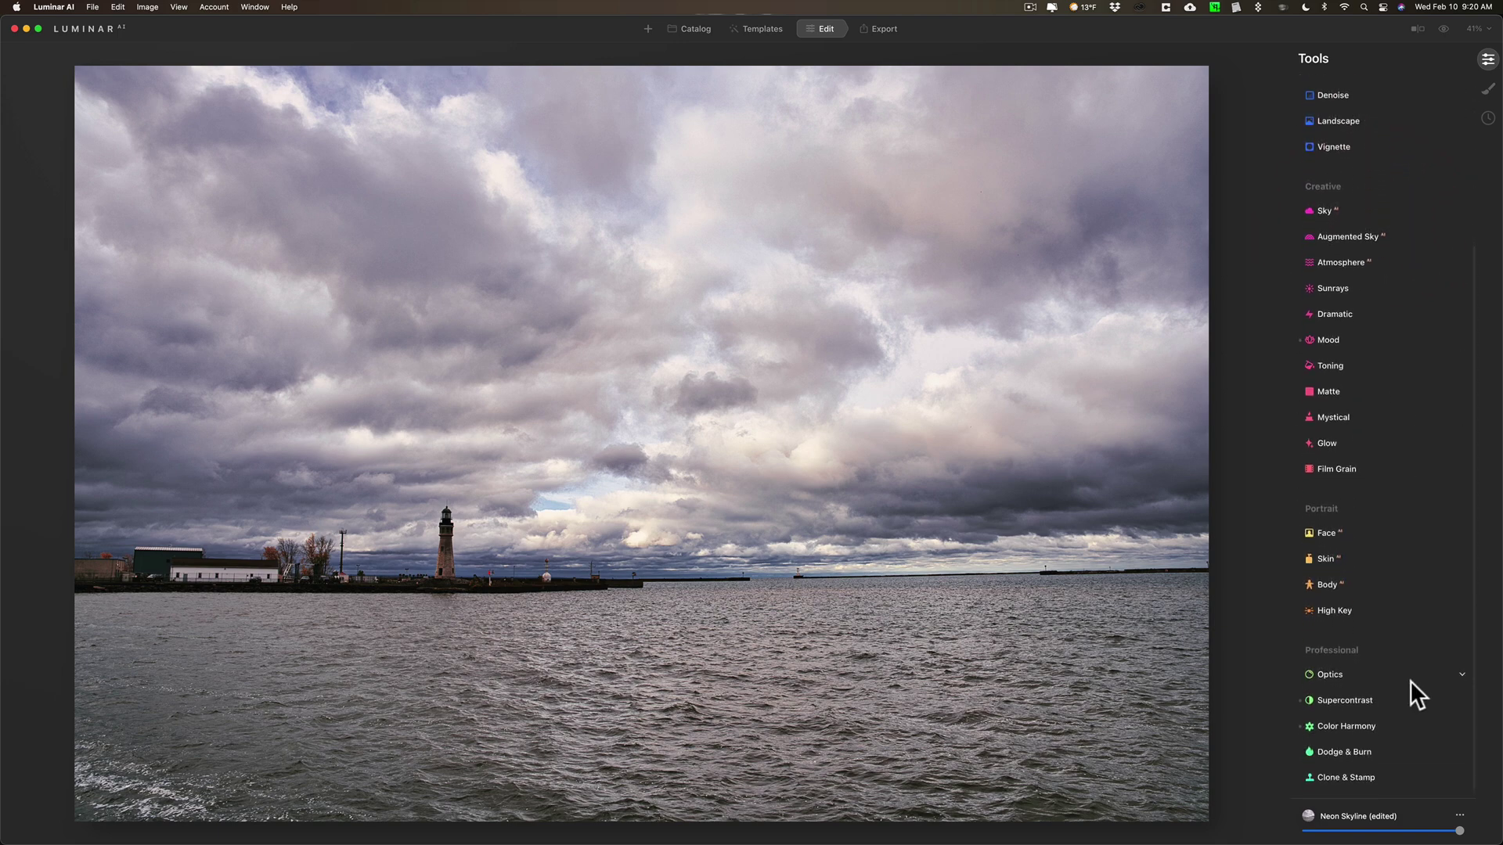
In Color Harmony's Split Color Warmth, set Cool to 43 and Warm to 27.
left_click(1340, 733)
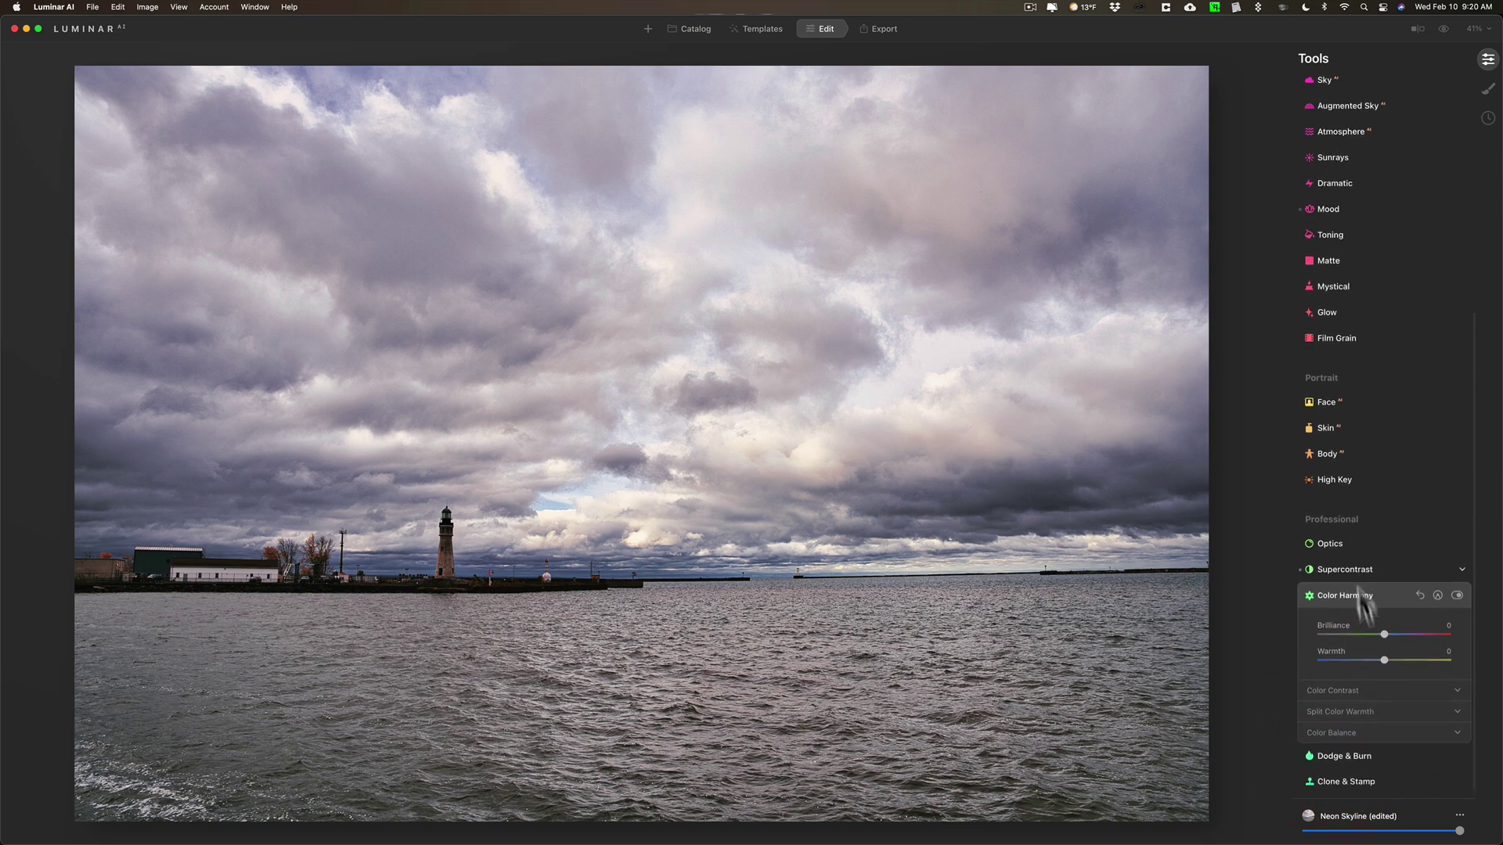
left_click(1366, 712)
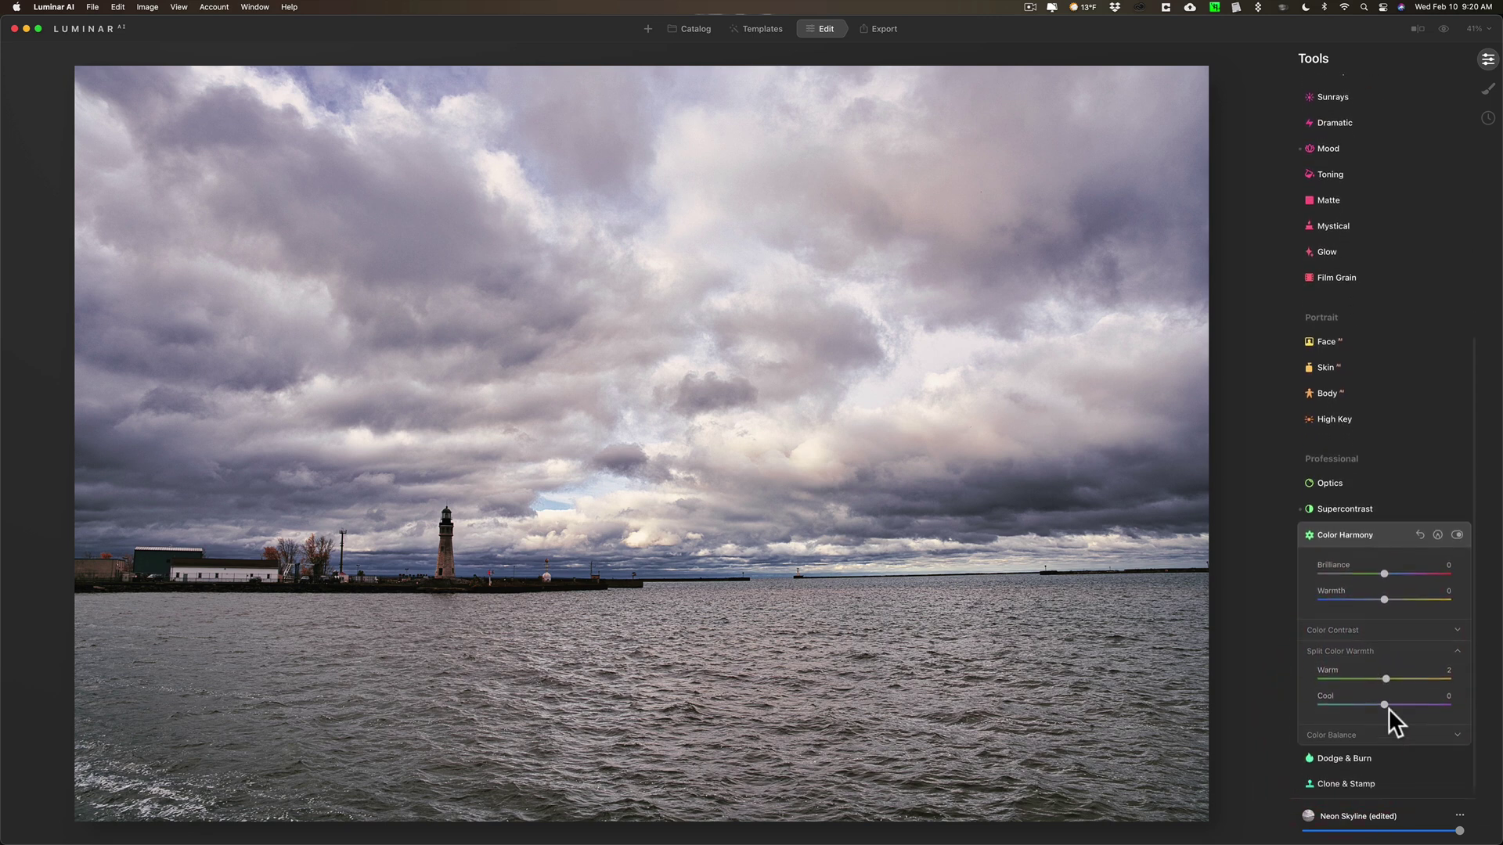
left_click_drag(1333, 769, 1377, 763)
left_click_drag(1337, 714, 1360, 712)
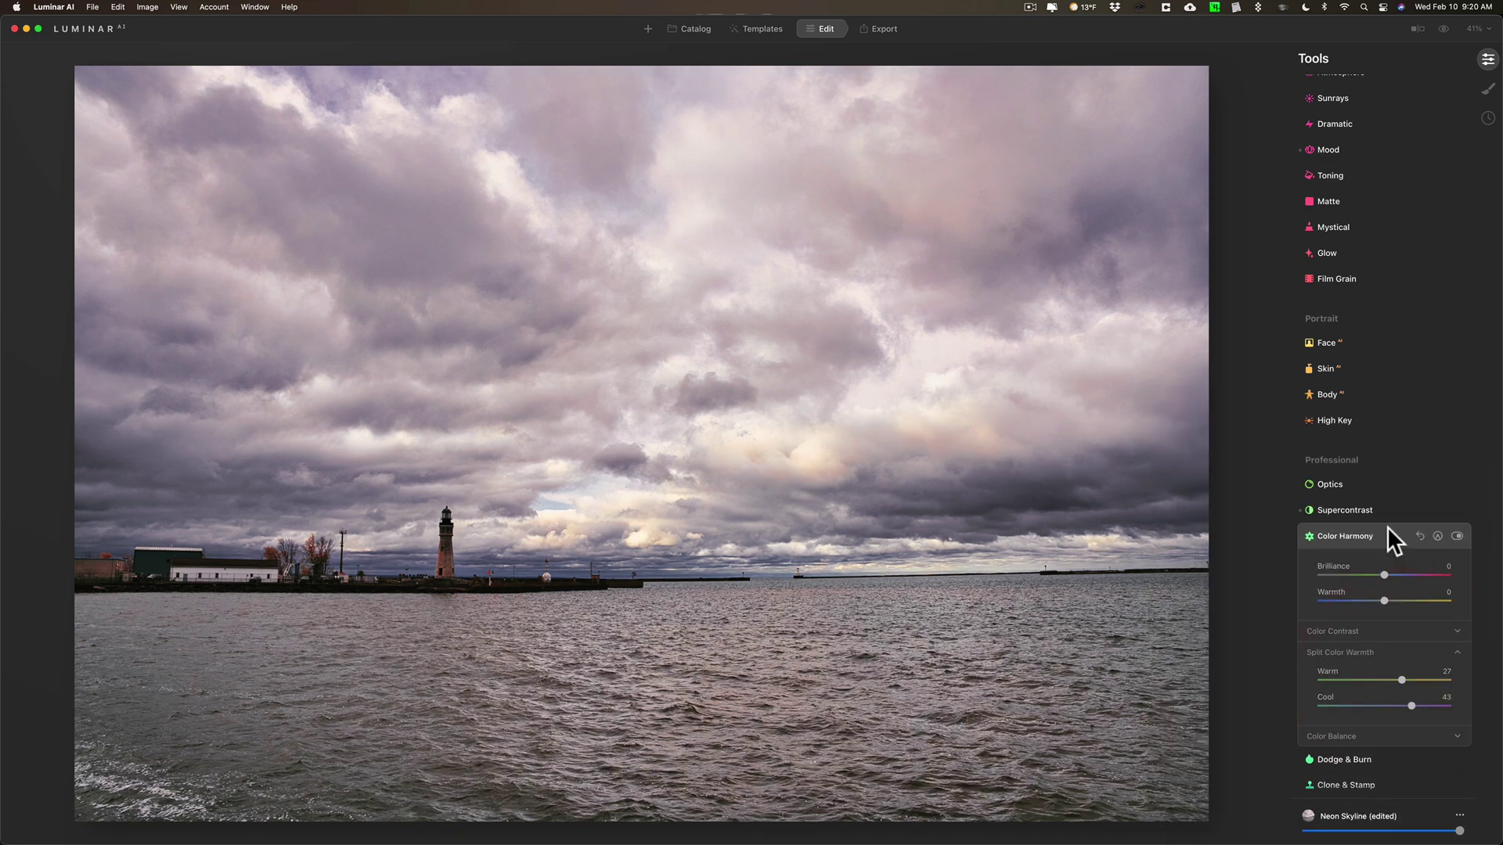
left_click(1387, 529)
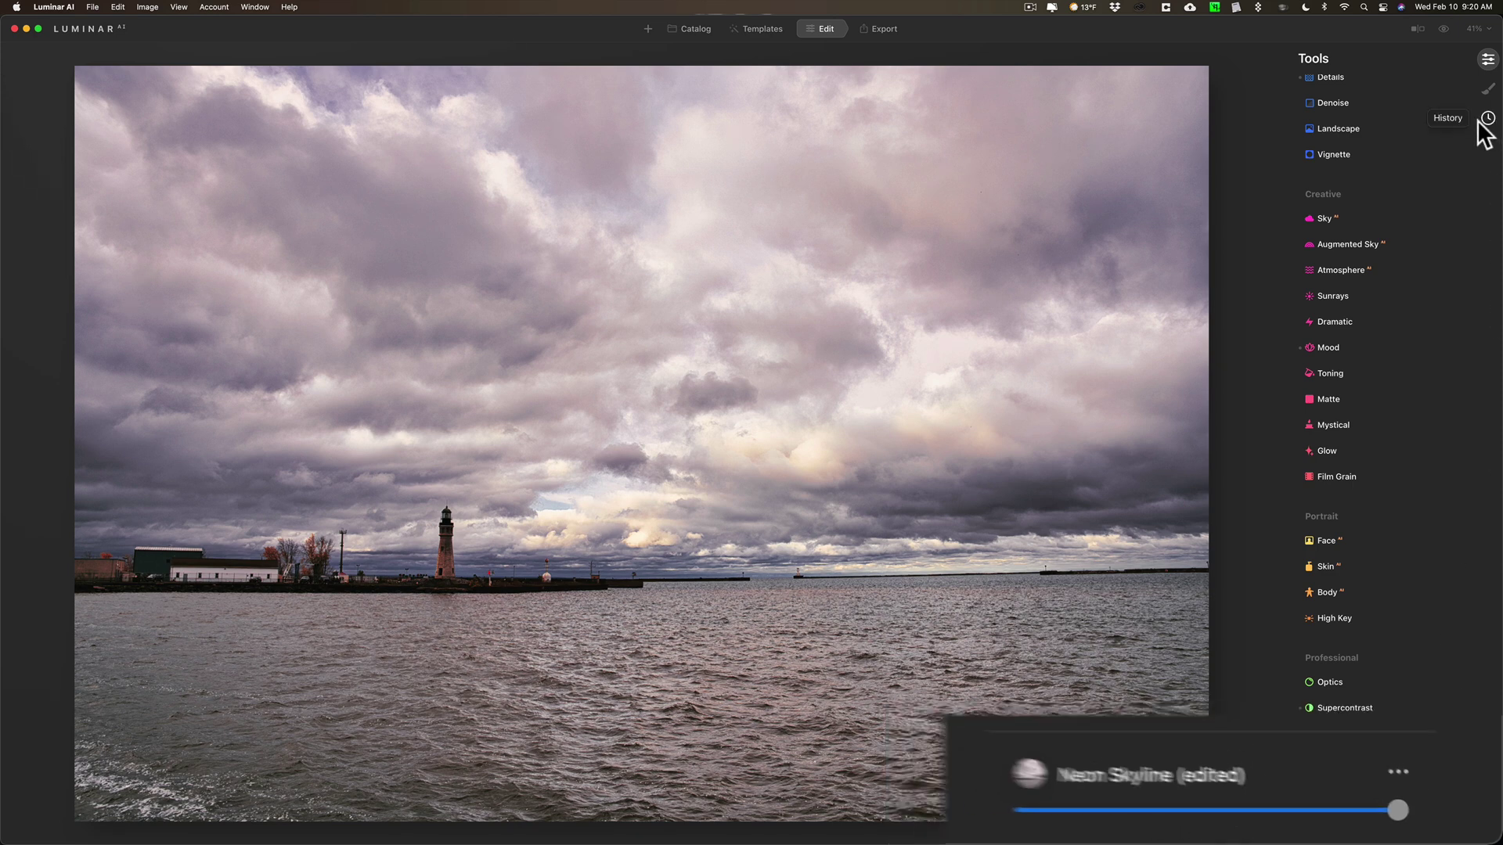
Save the edited look as template 'Neon Skyline edit' and mark it as a favourite.
left_click(763, 30)
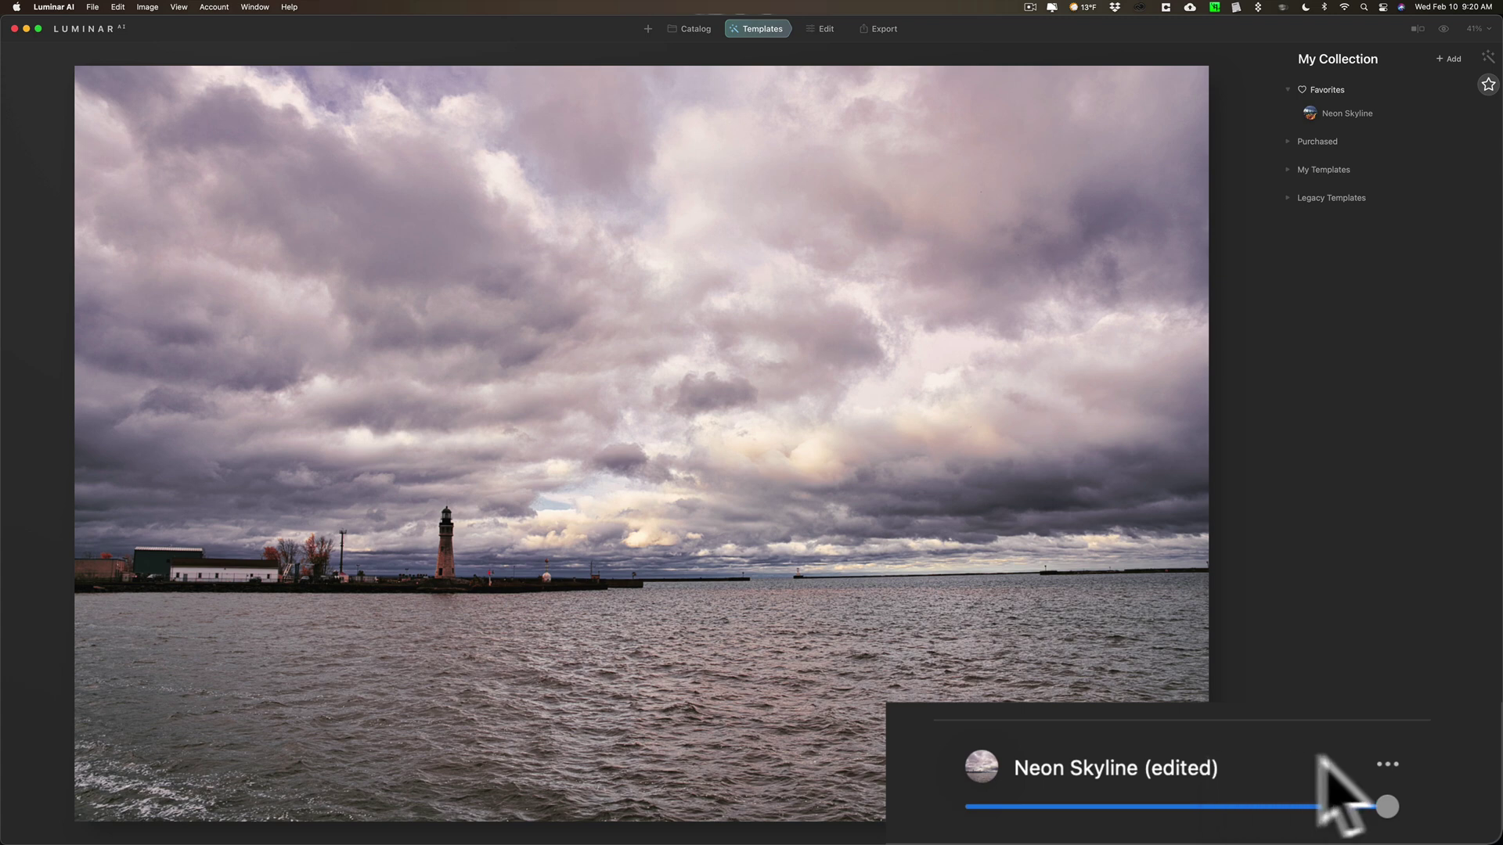
left_click(1387, 765)
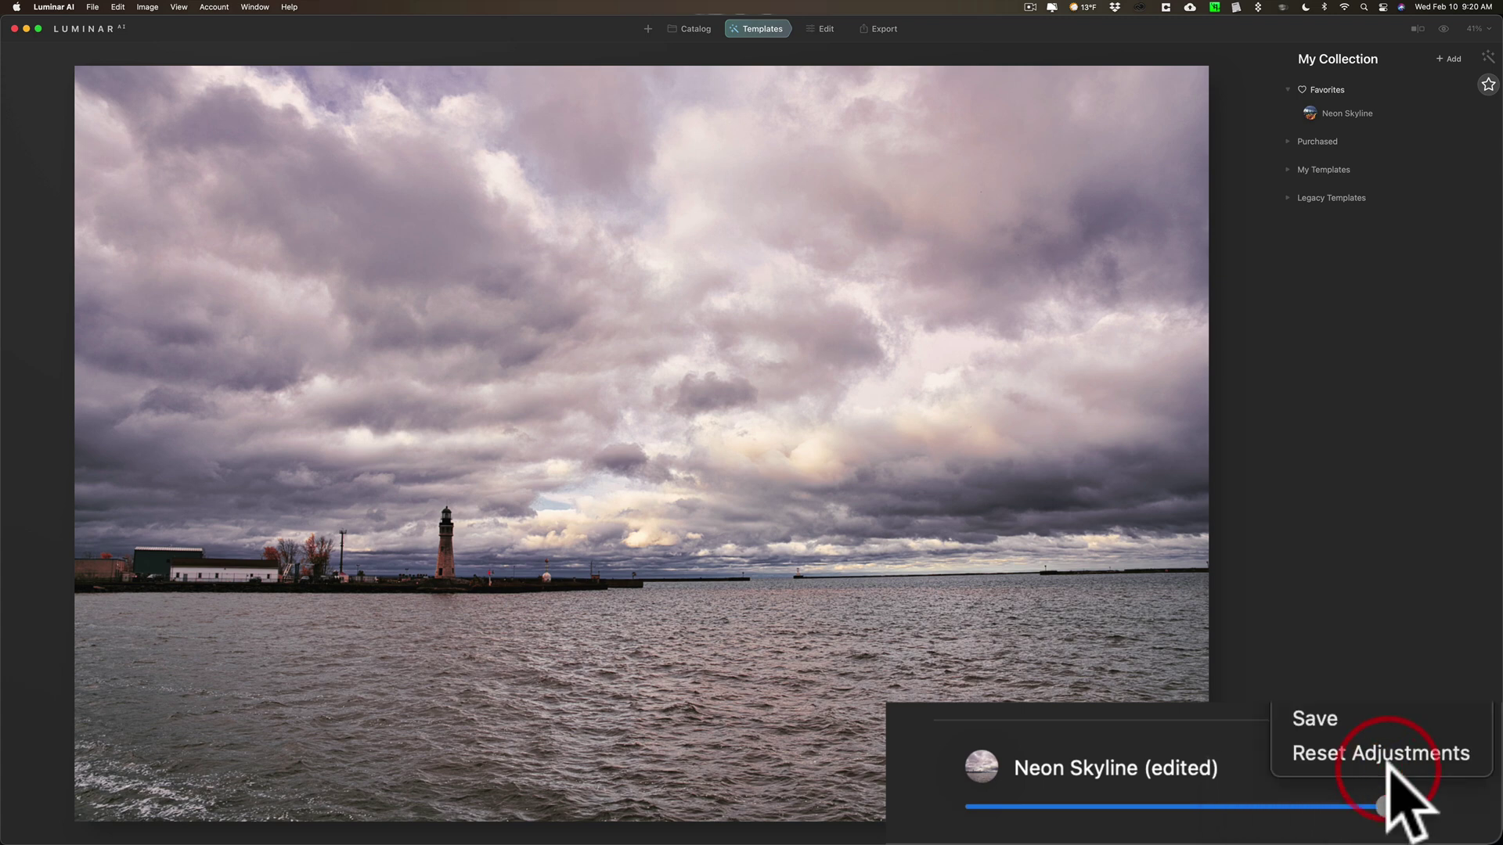
left_click(1325, 719)
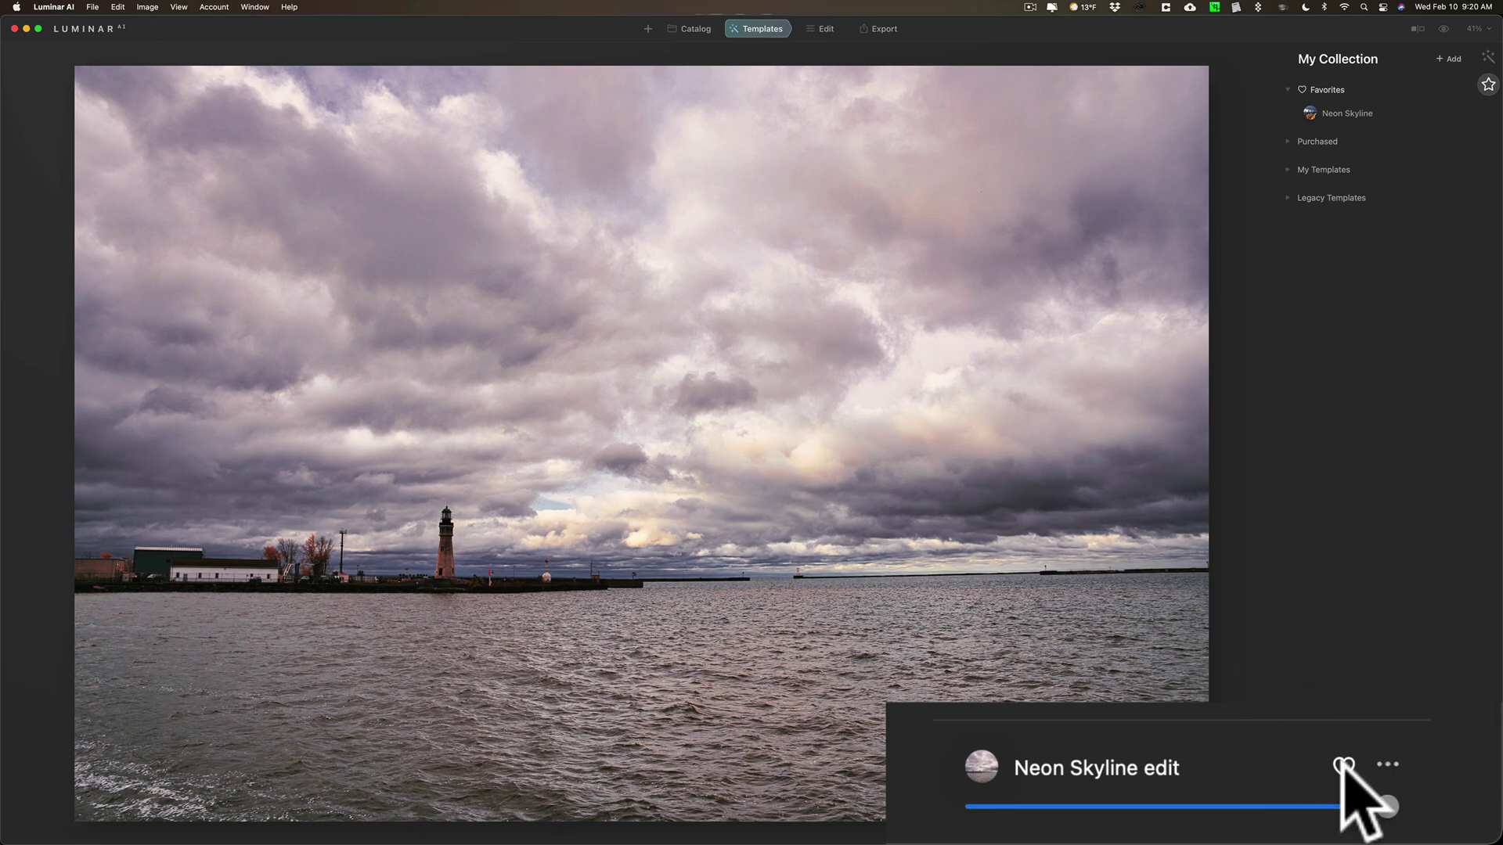
left_click(1341, 765)
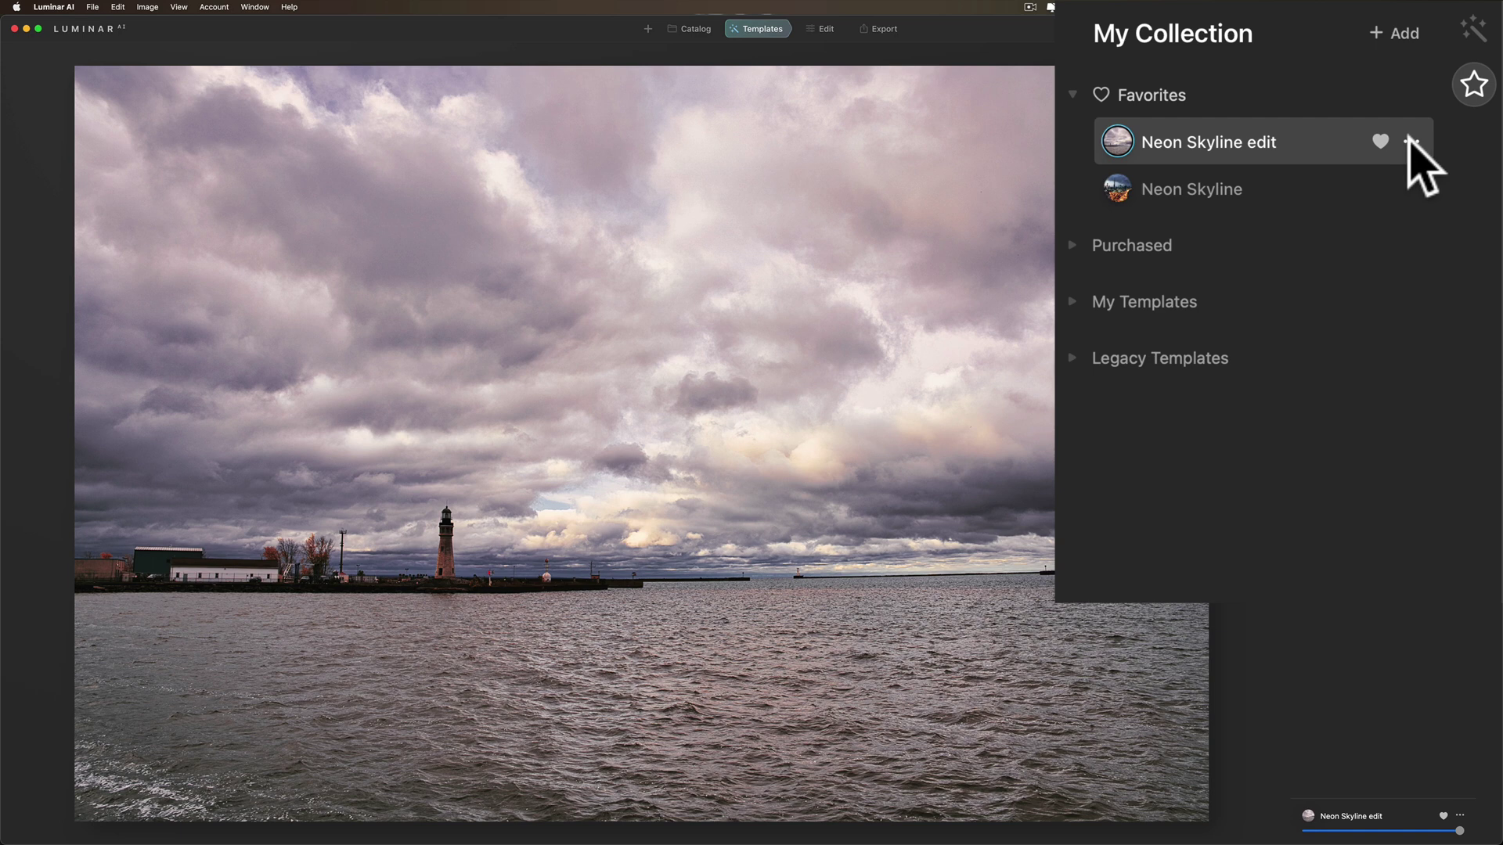
Rename the 'Neon Skyline edit' template in Favorites to 'My Template'.
left_click(1409, 142)
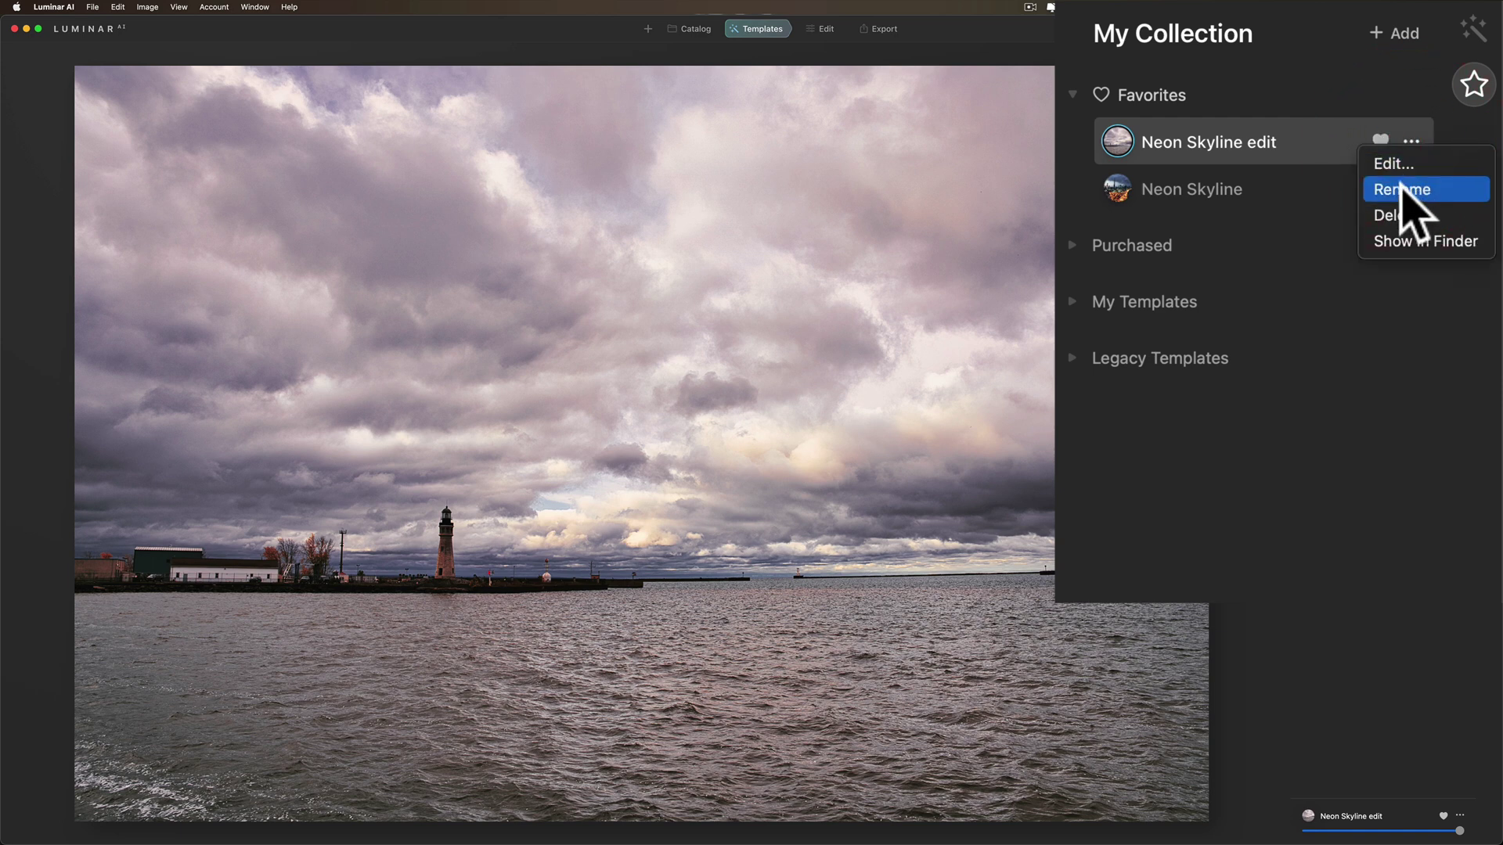
left_click(1401, 188)
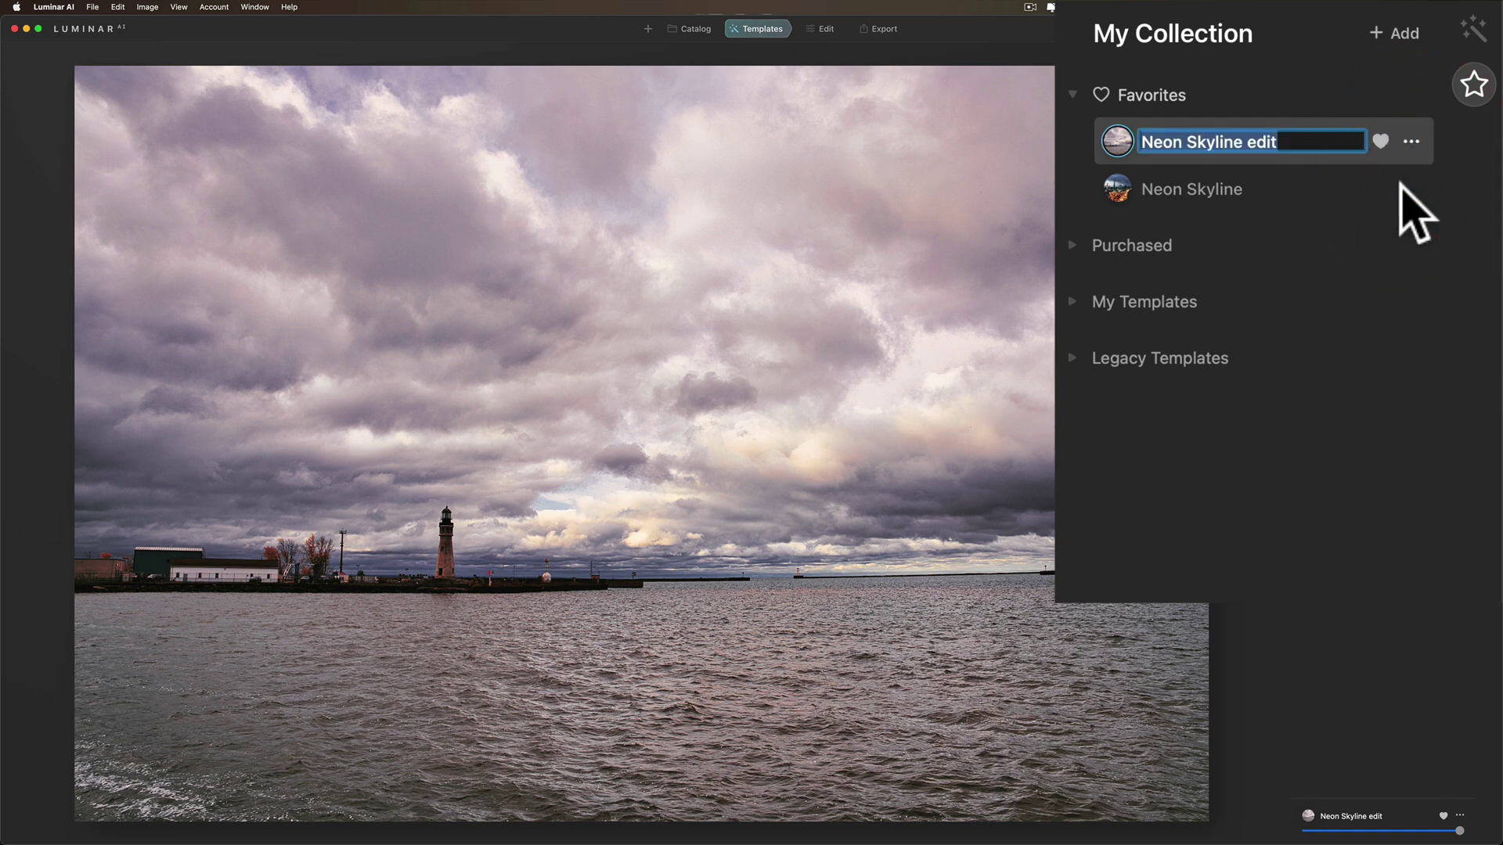
type("My ")
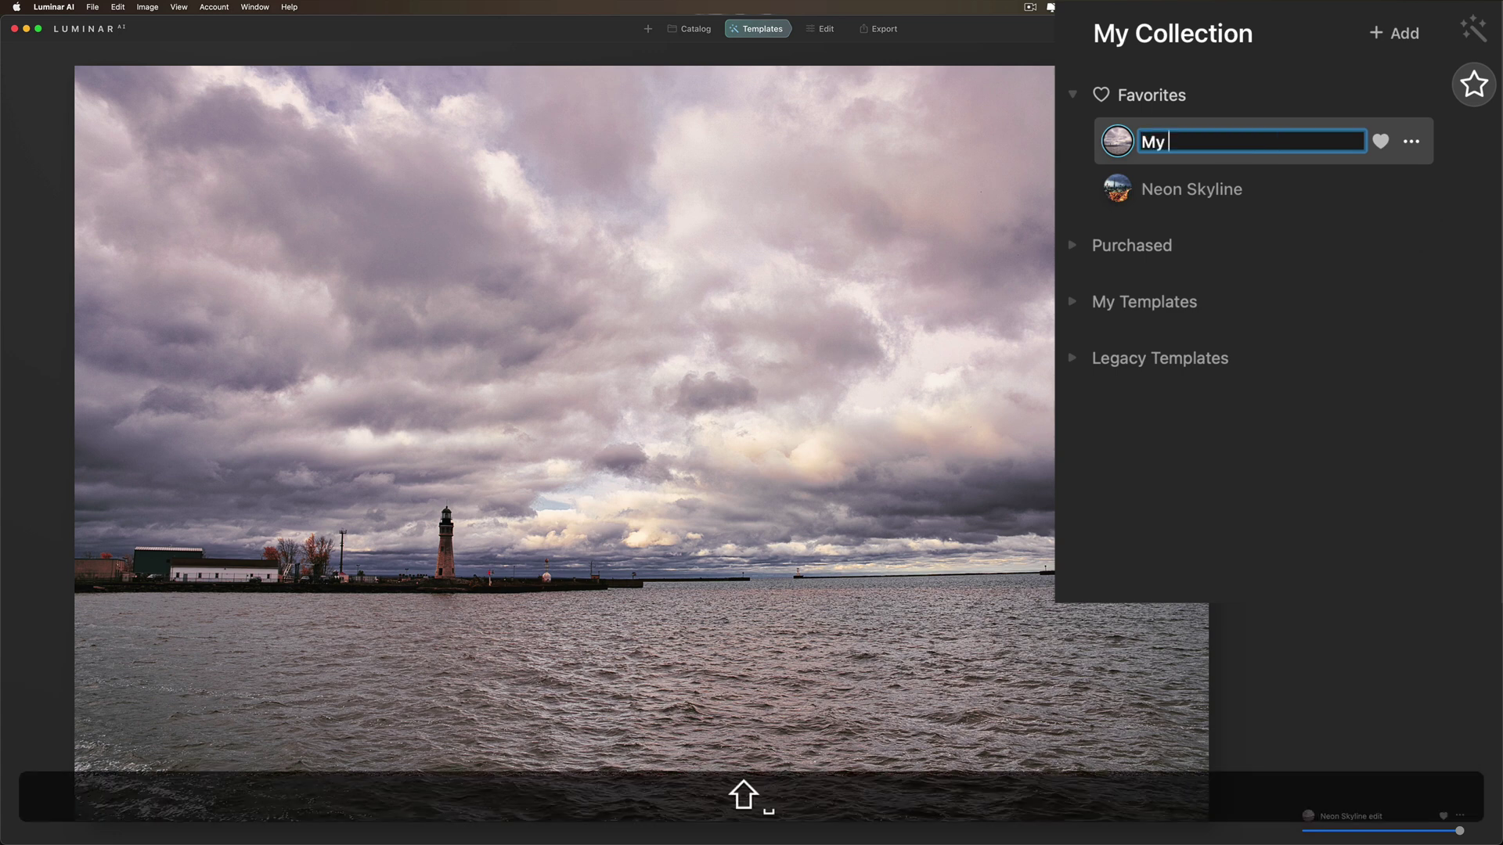
type("Templa")
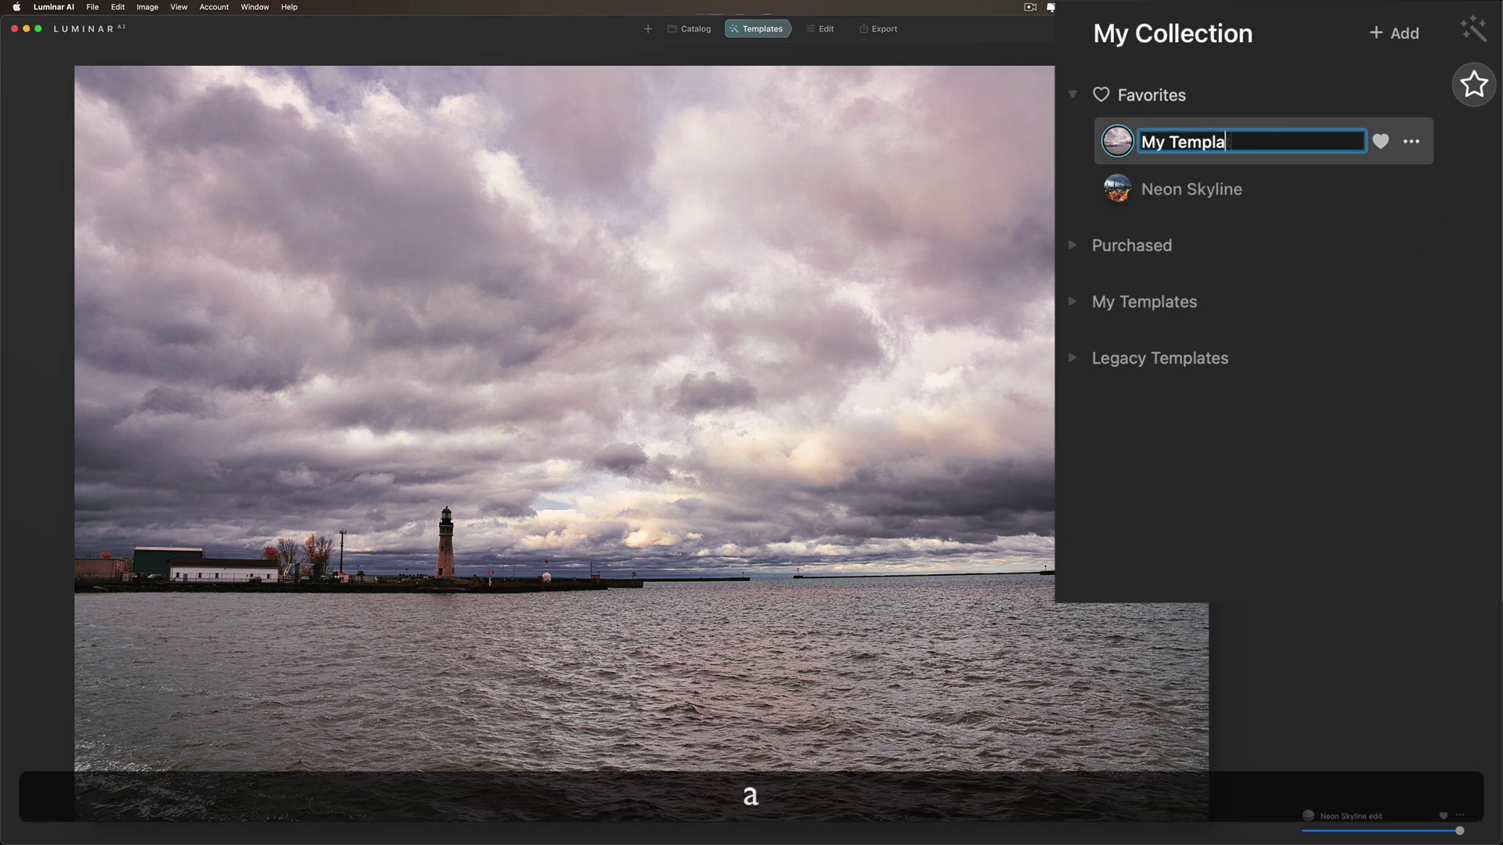
type("te")
key("Return")
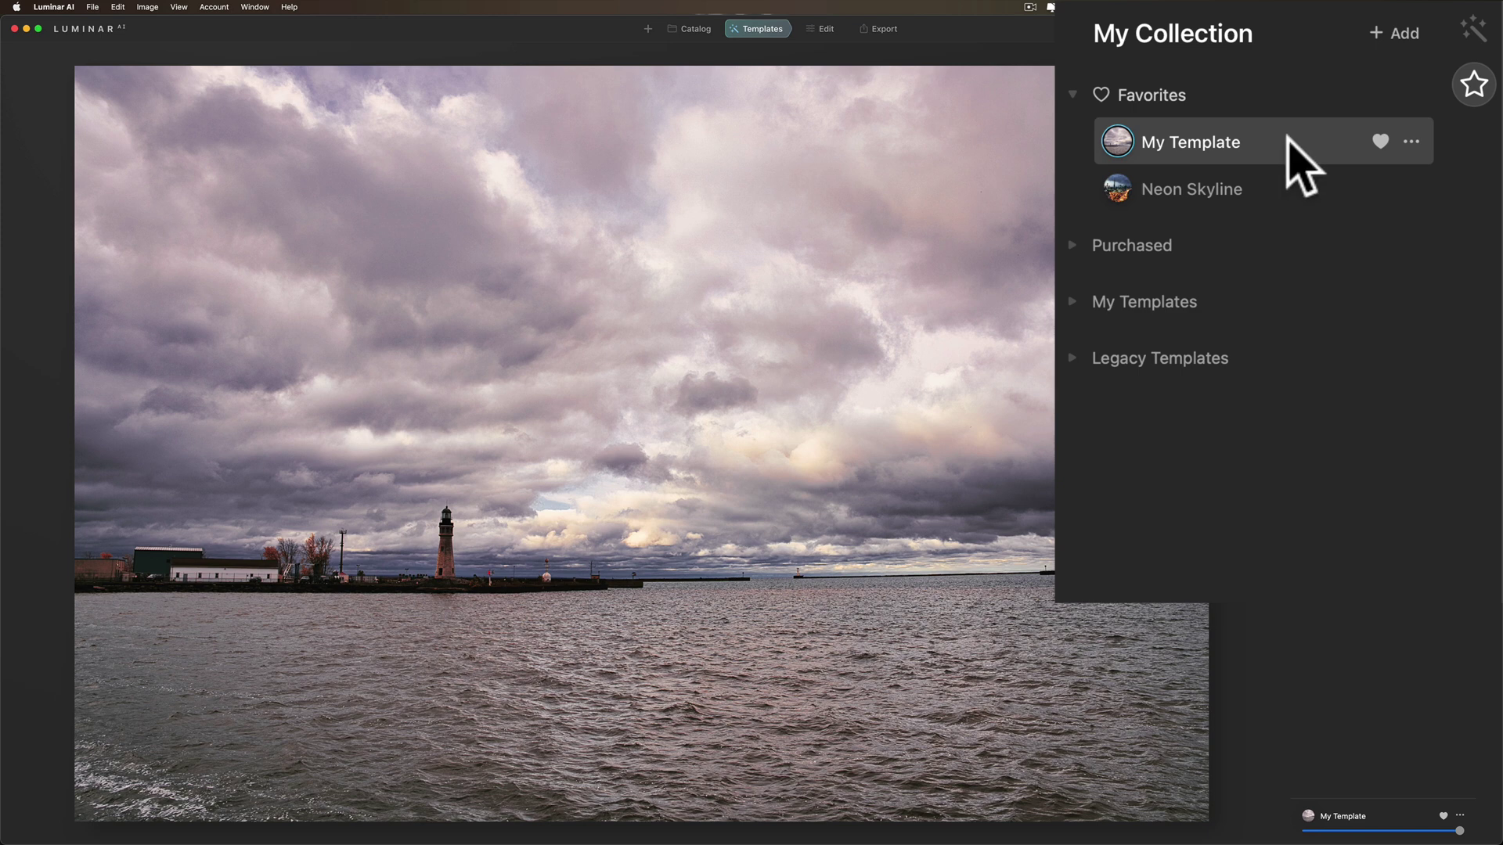
Unfavourite My Template, re-favourite it under My Templates, then collapse My Templates and Favorites.
left_click(1380, 141)
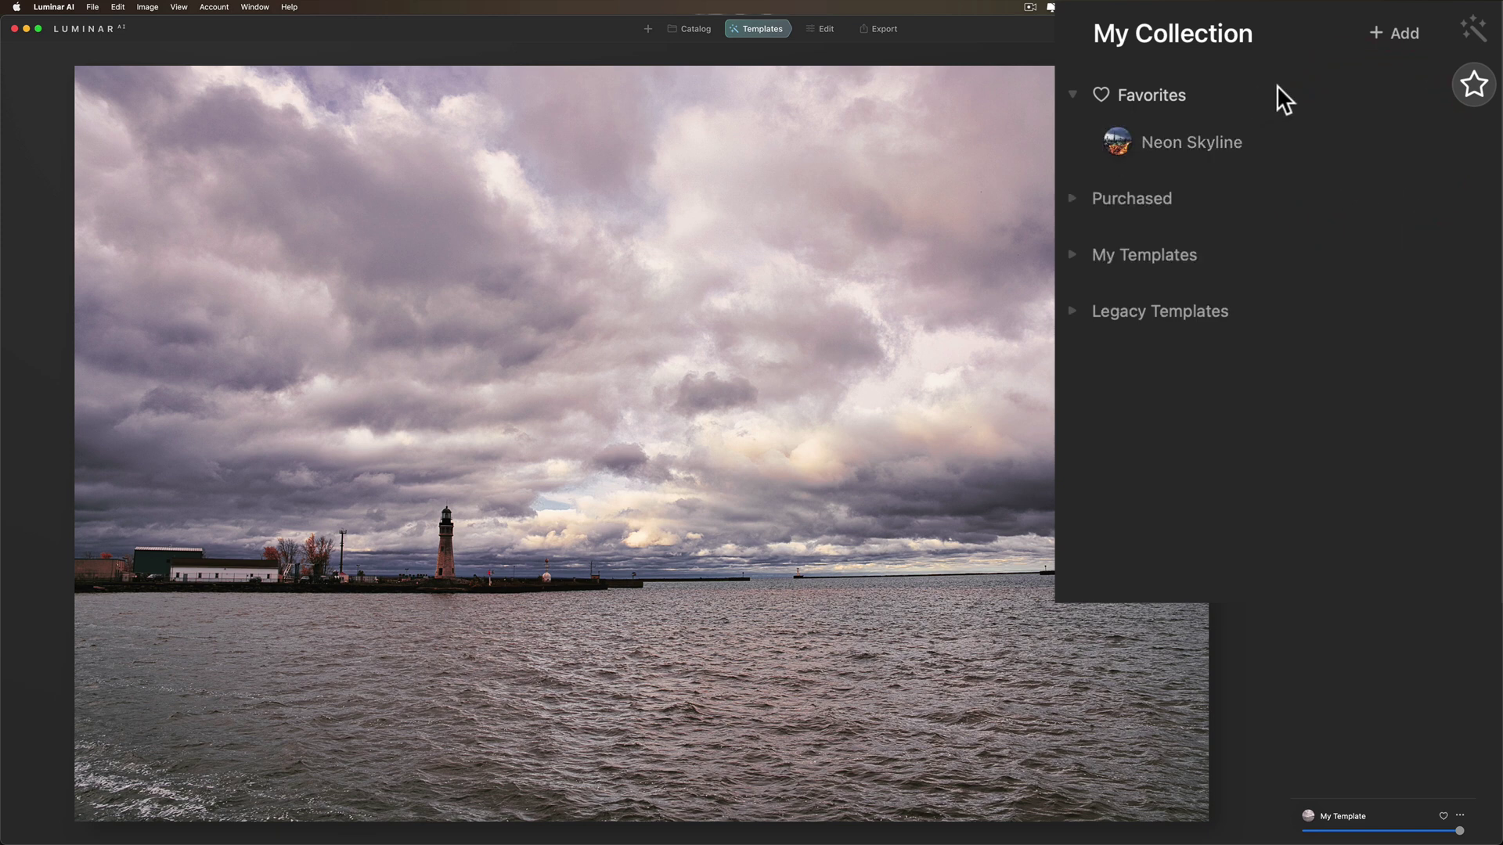
left_click(1084, 255)
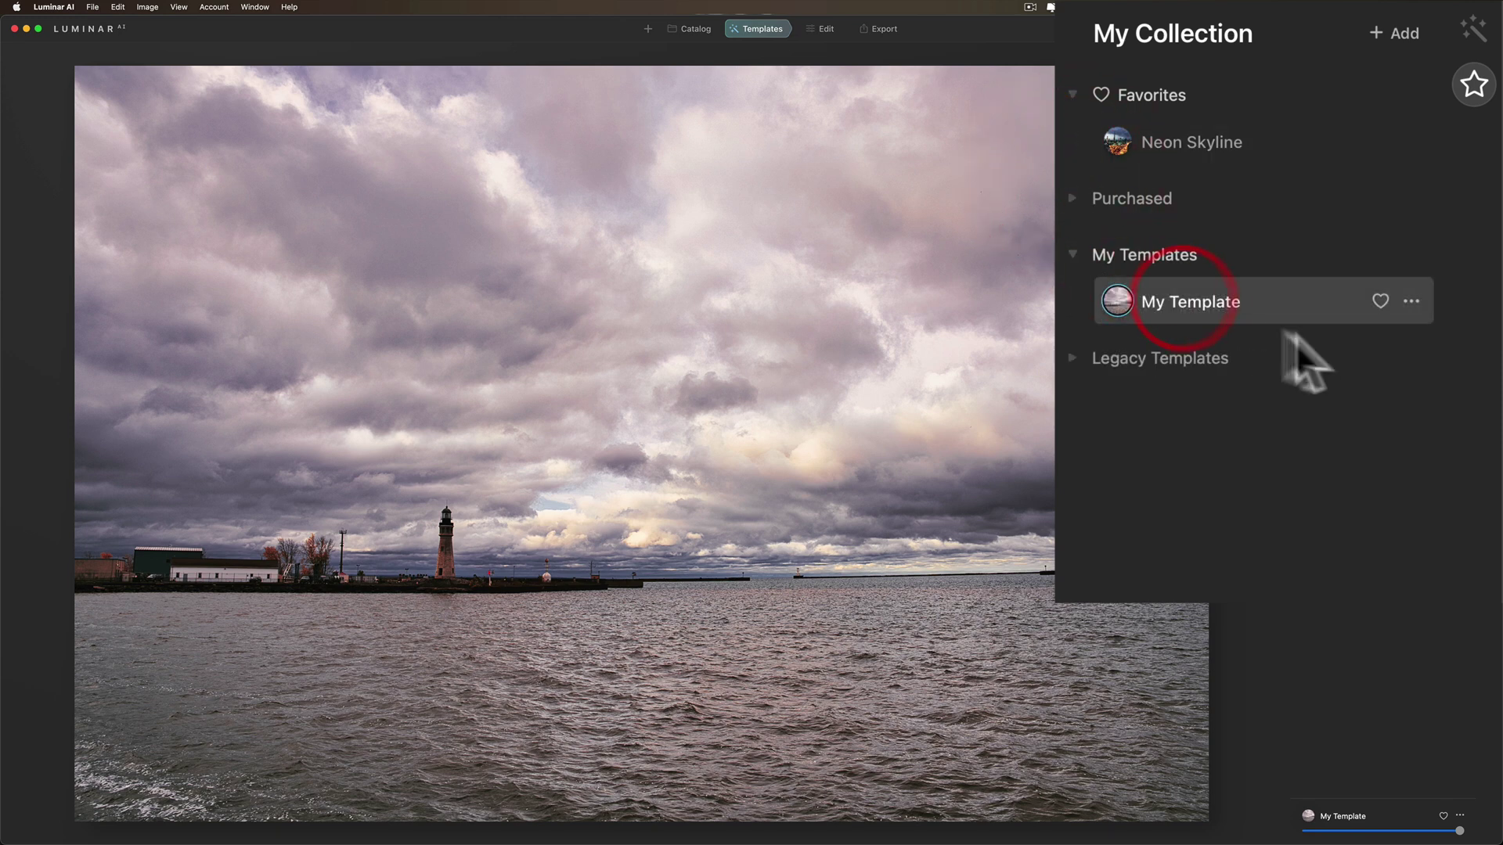
left_click(1381, 302)
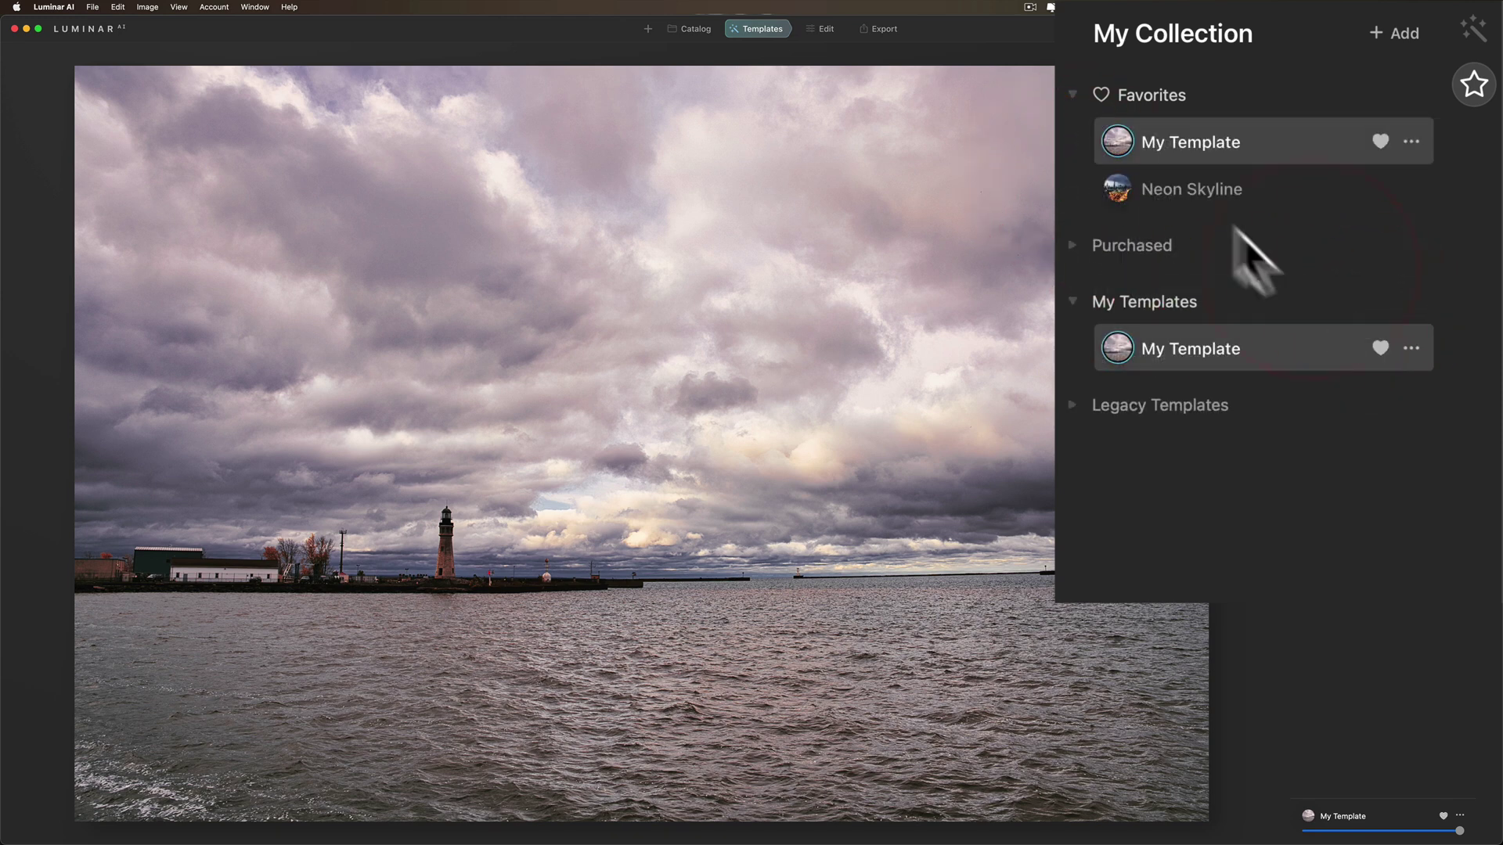
left_click(1072, 302)
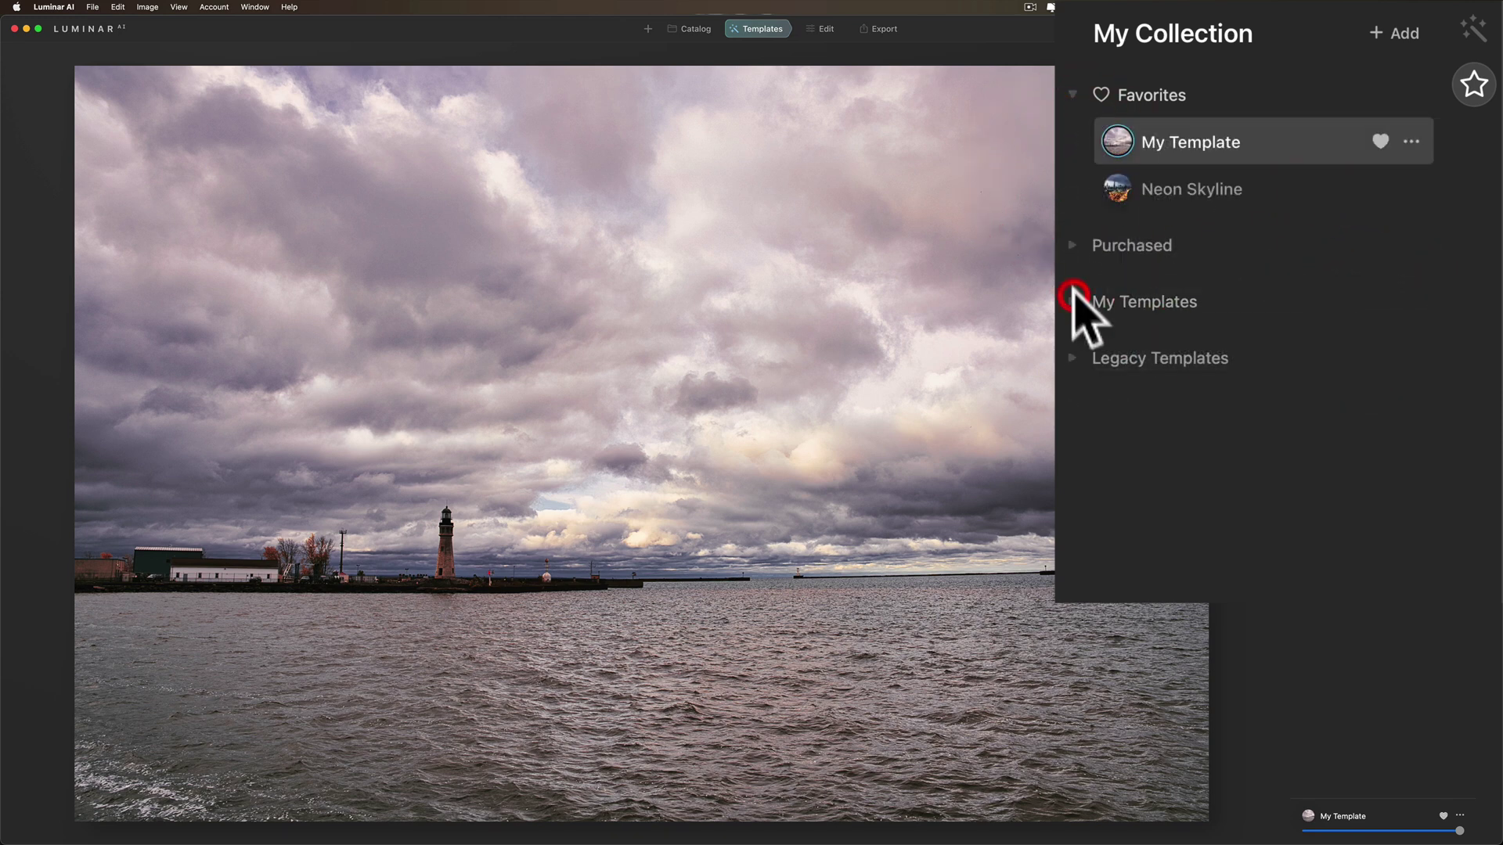
left_click(1072, 94)
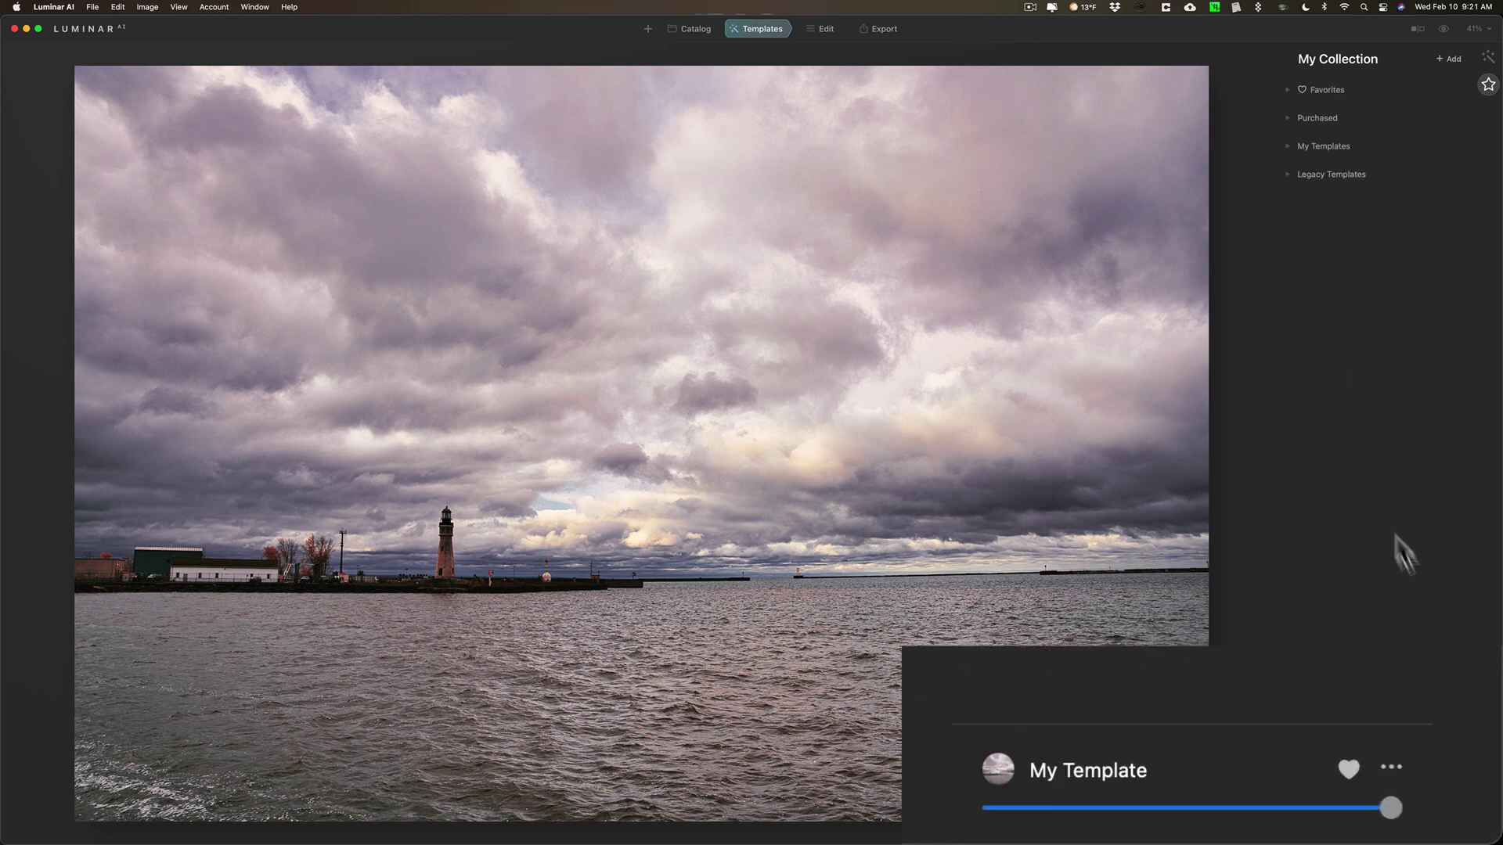
Reset all adjustments from My Template's options menu, after briefly trying Edit.
left_click(1388, 765)
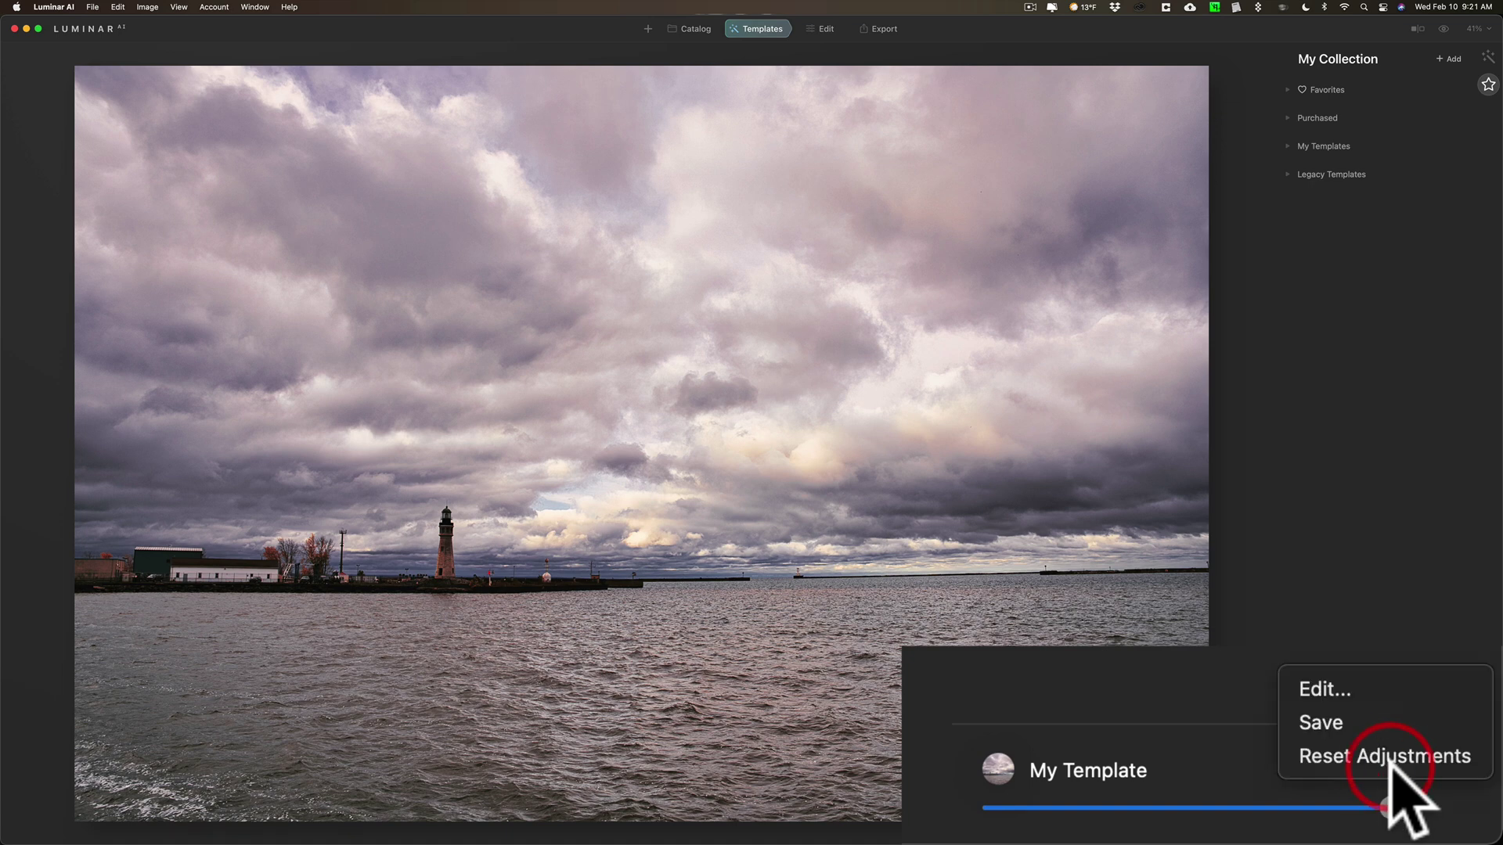
left_click(1366, 696)
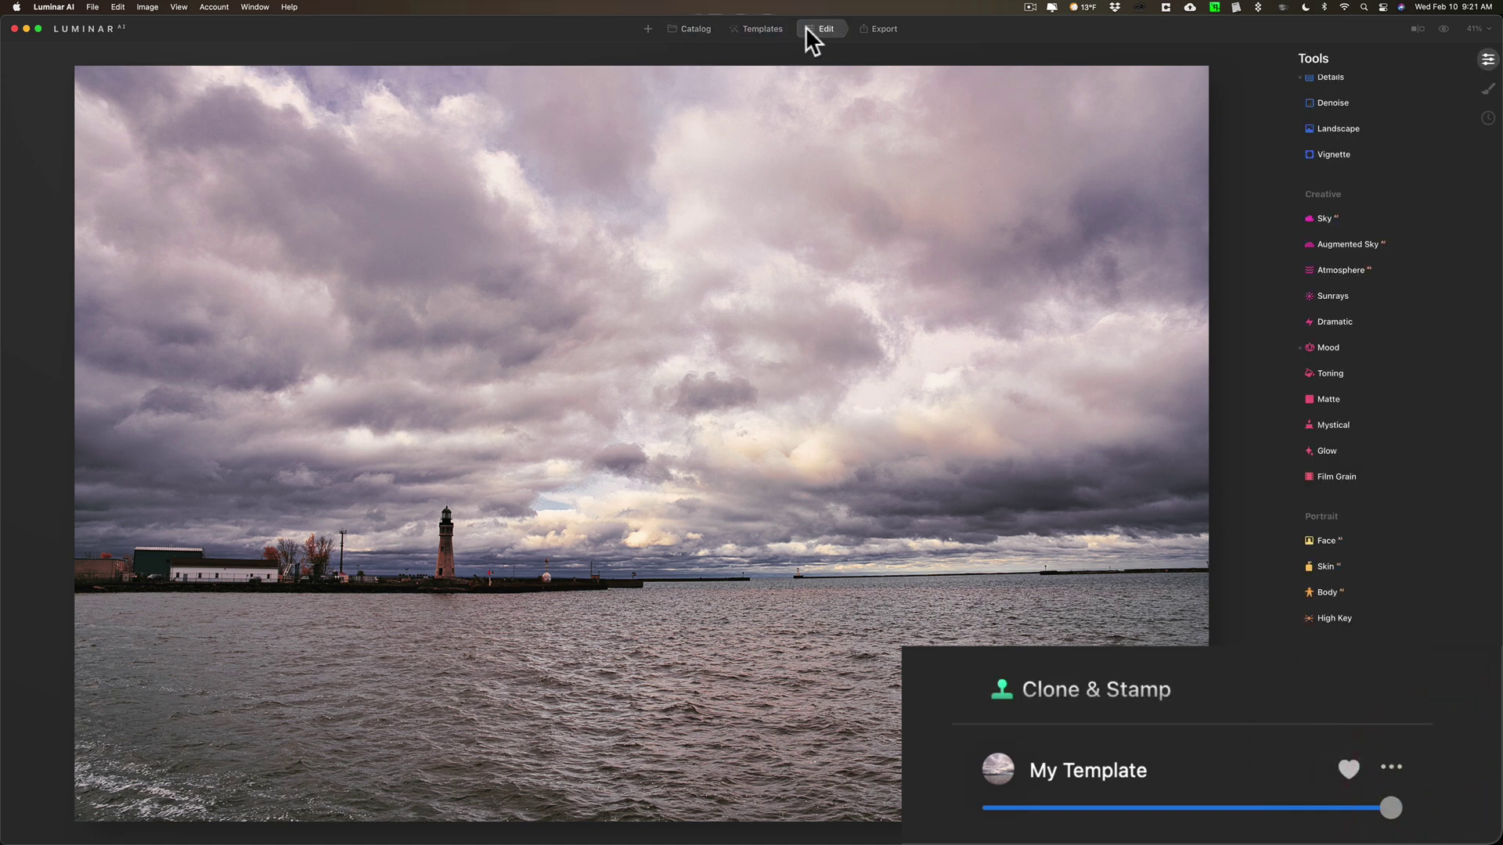
left_click(763, 28)
left_click(1393, 768)
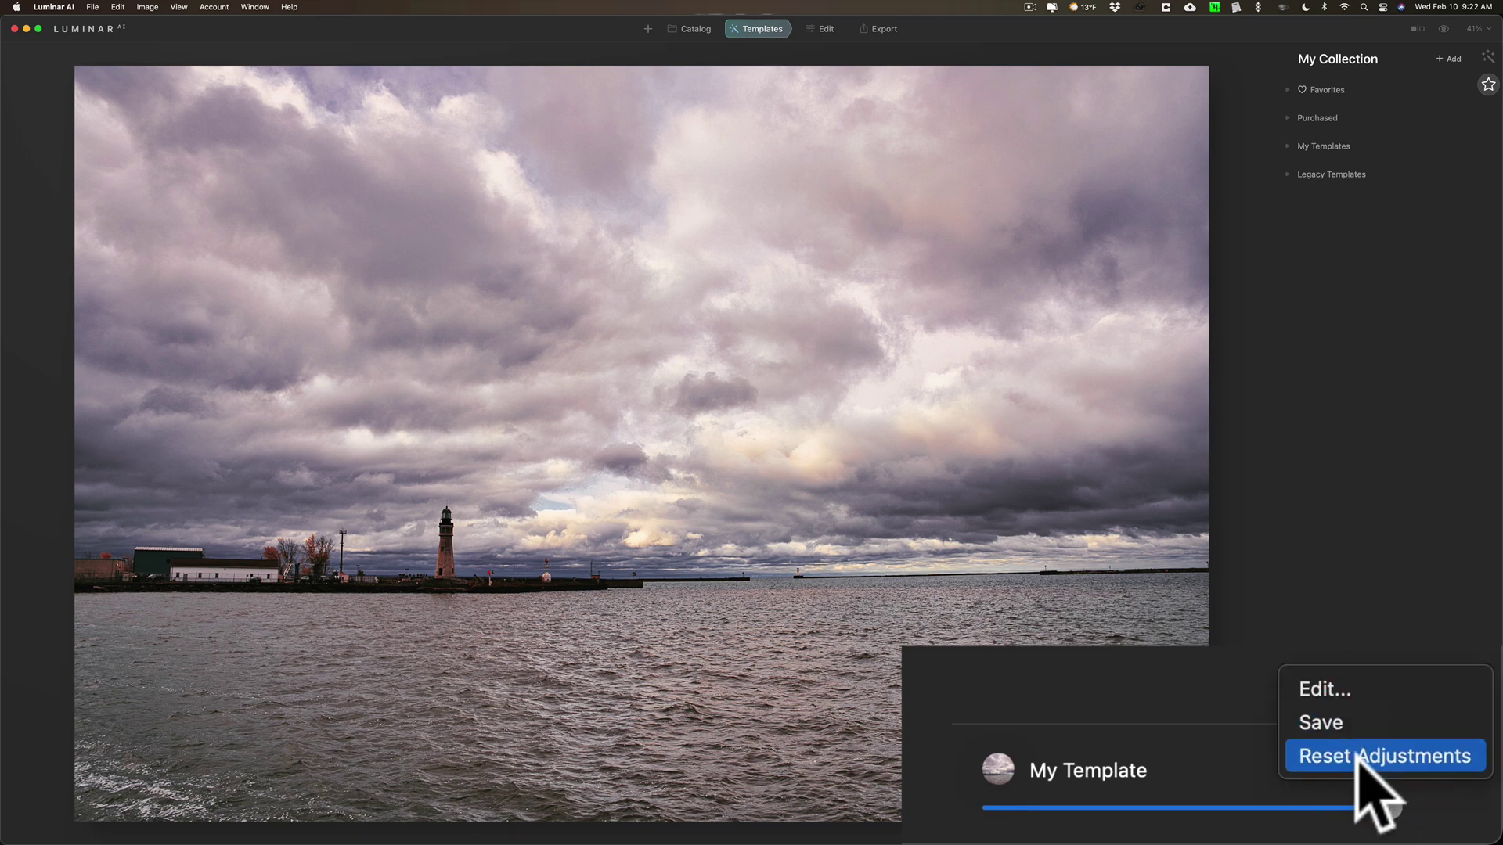
left_click(1358, 758)
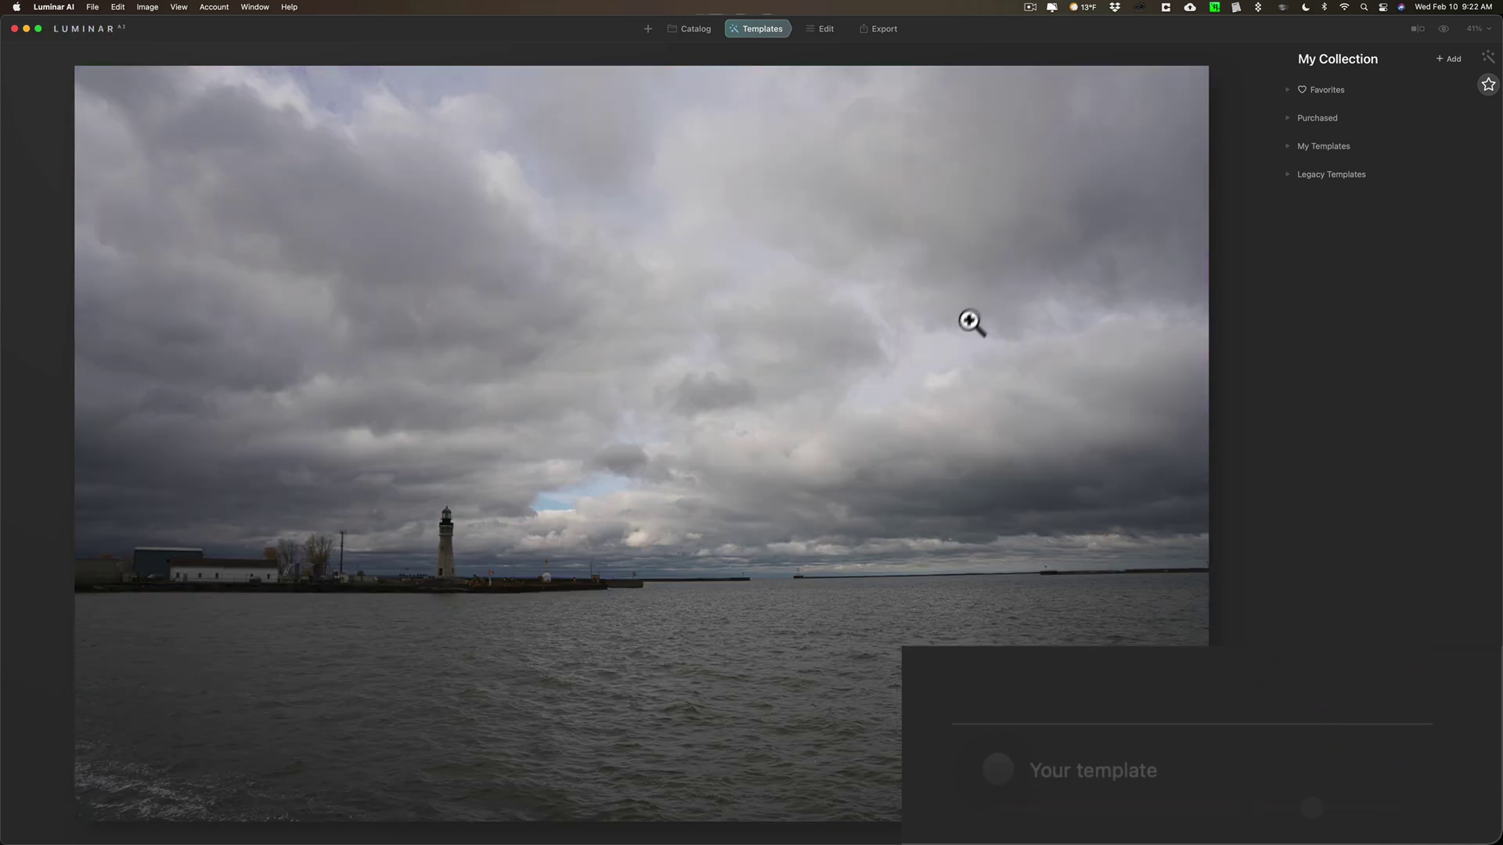
In the Edit tab's Enhance tool, set Accent to 44 and Sky Enhancer to 37.
left_click(820, 26)
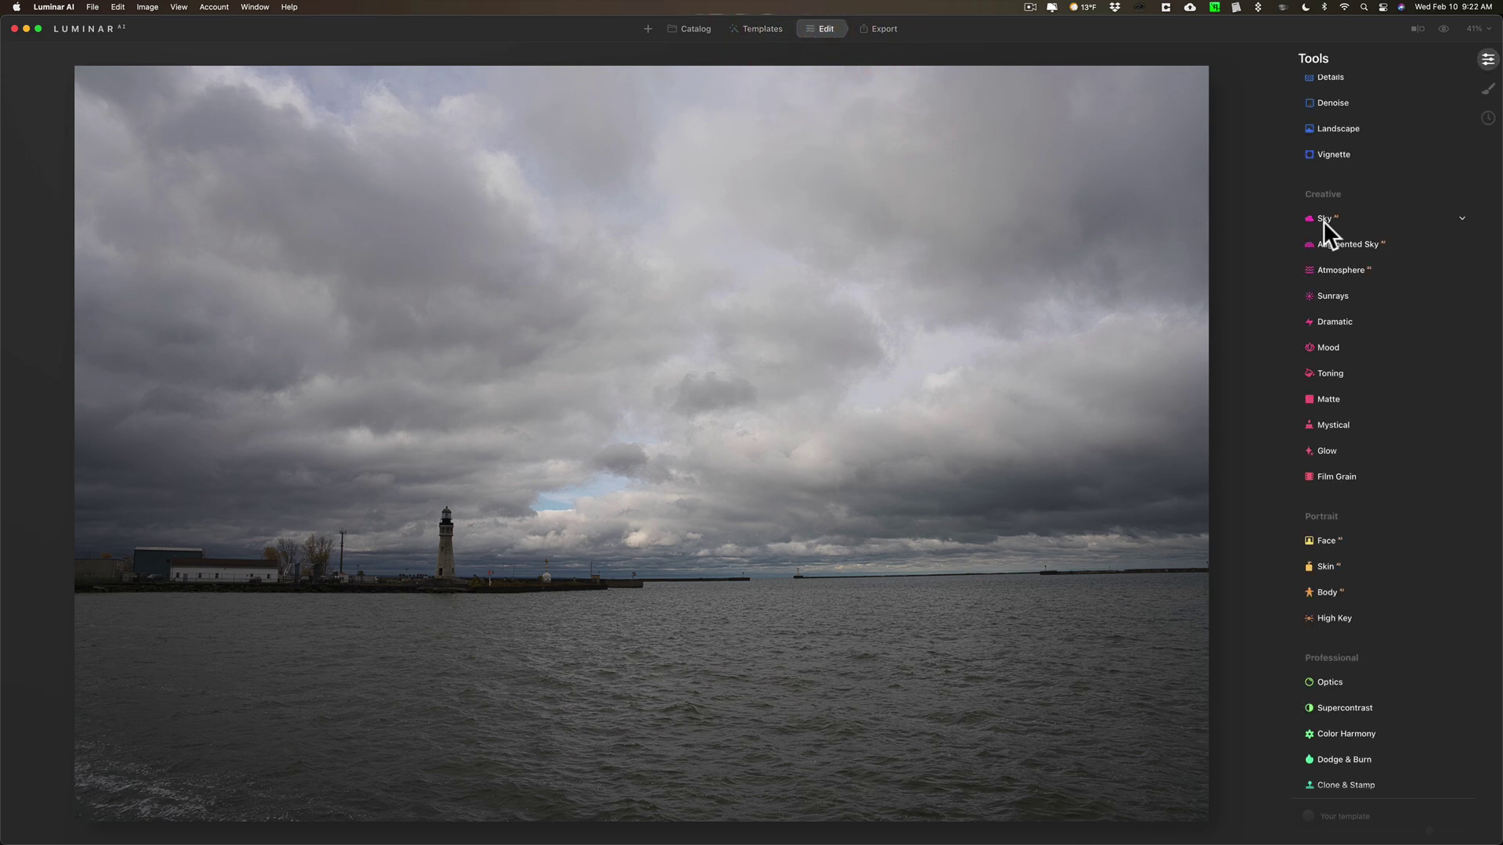
scroll(1323, 221, "up", 5)
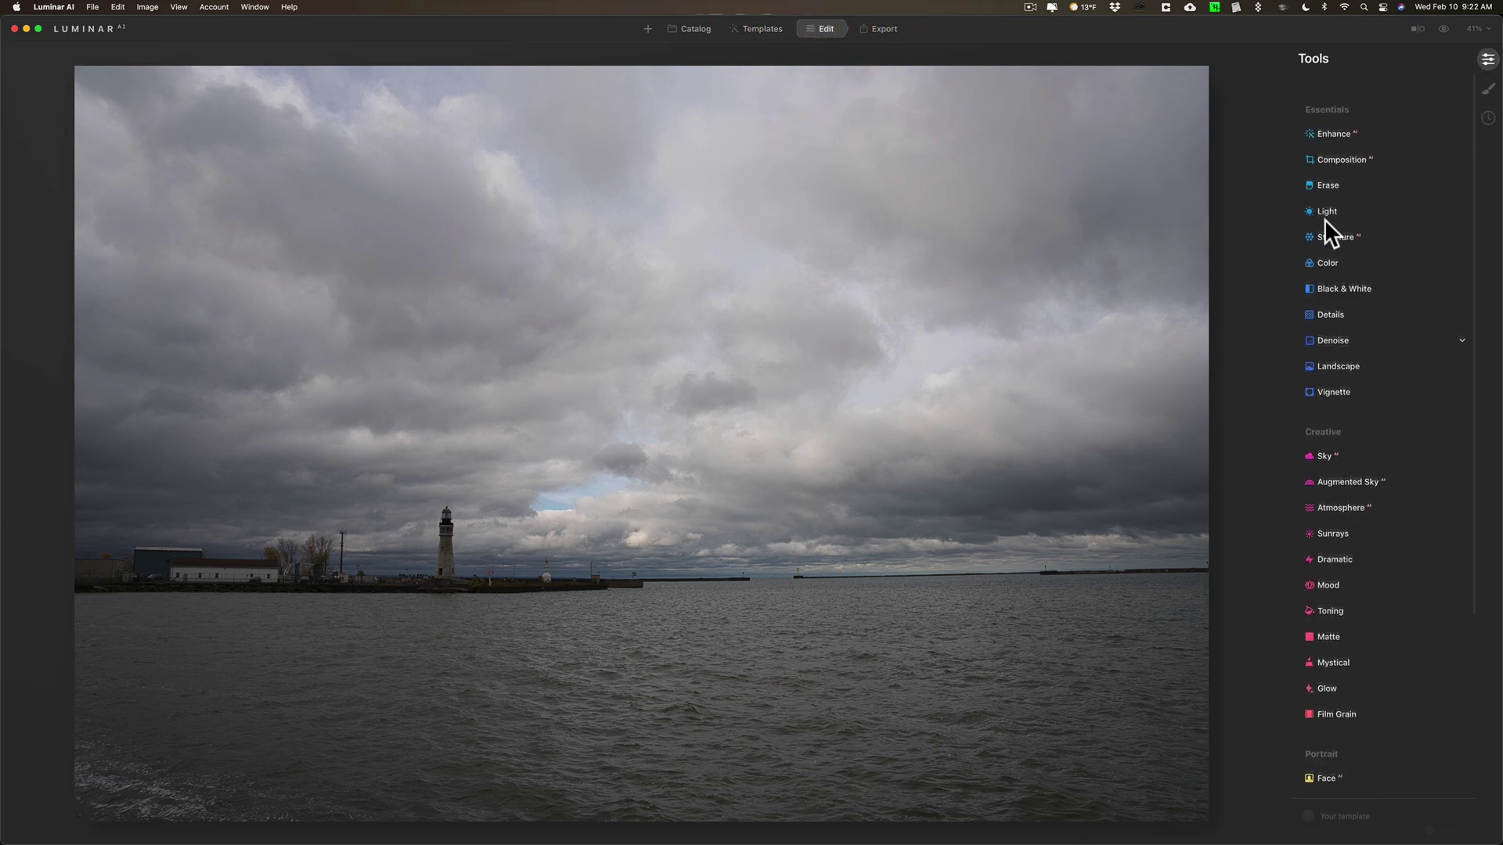
left_click(1332, 109)
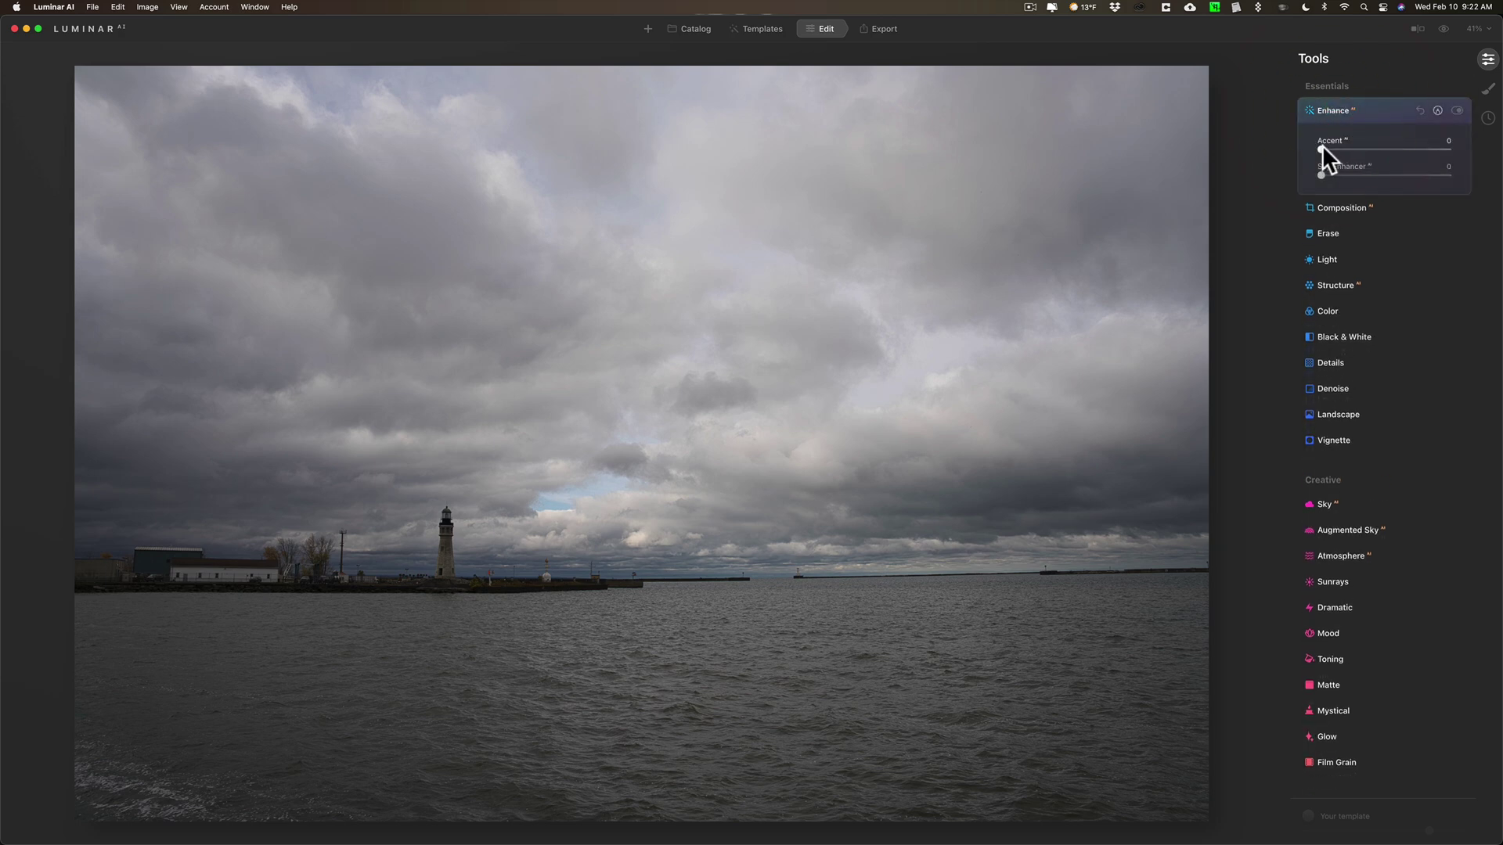
left_click_drag(1321, 149, 1369, 175)
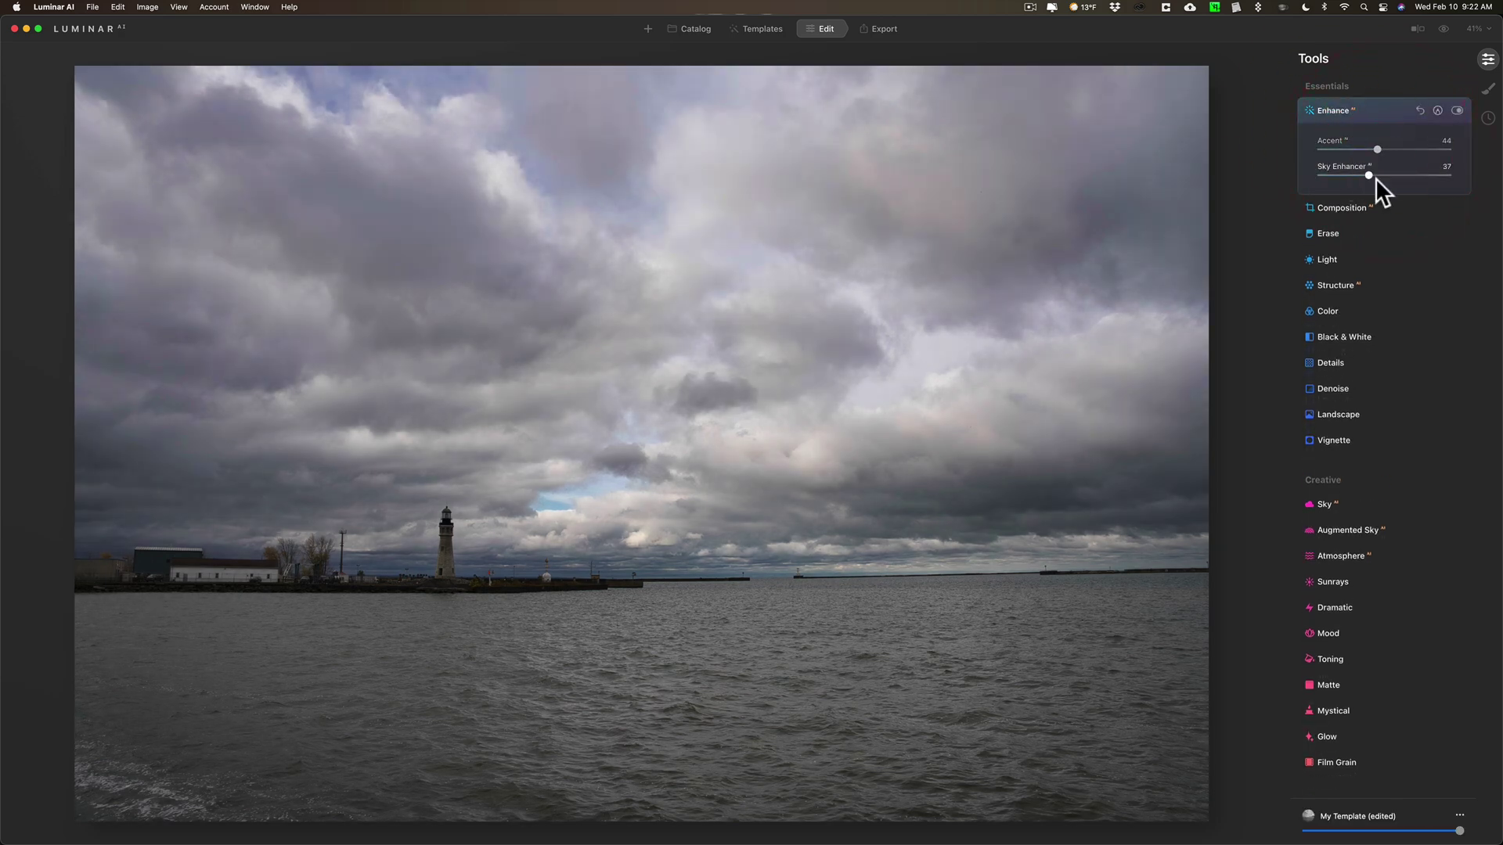
left_click(1362, 117)
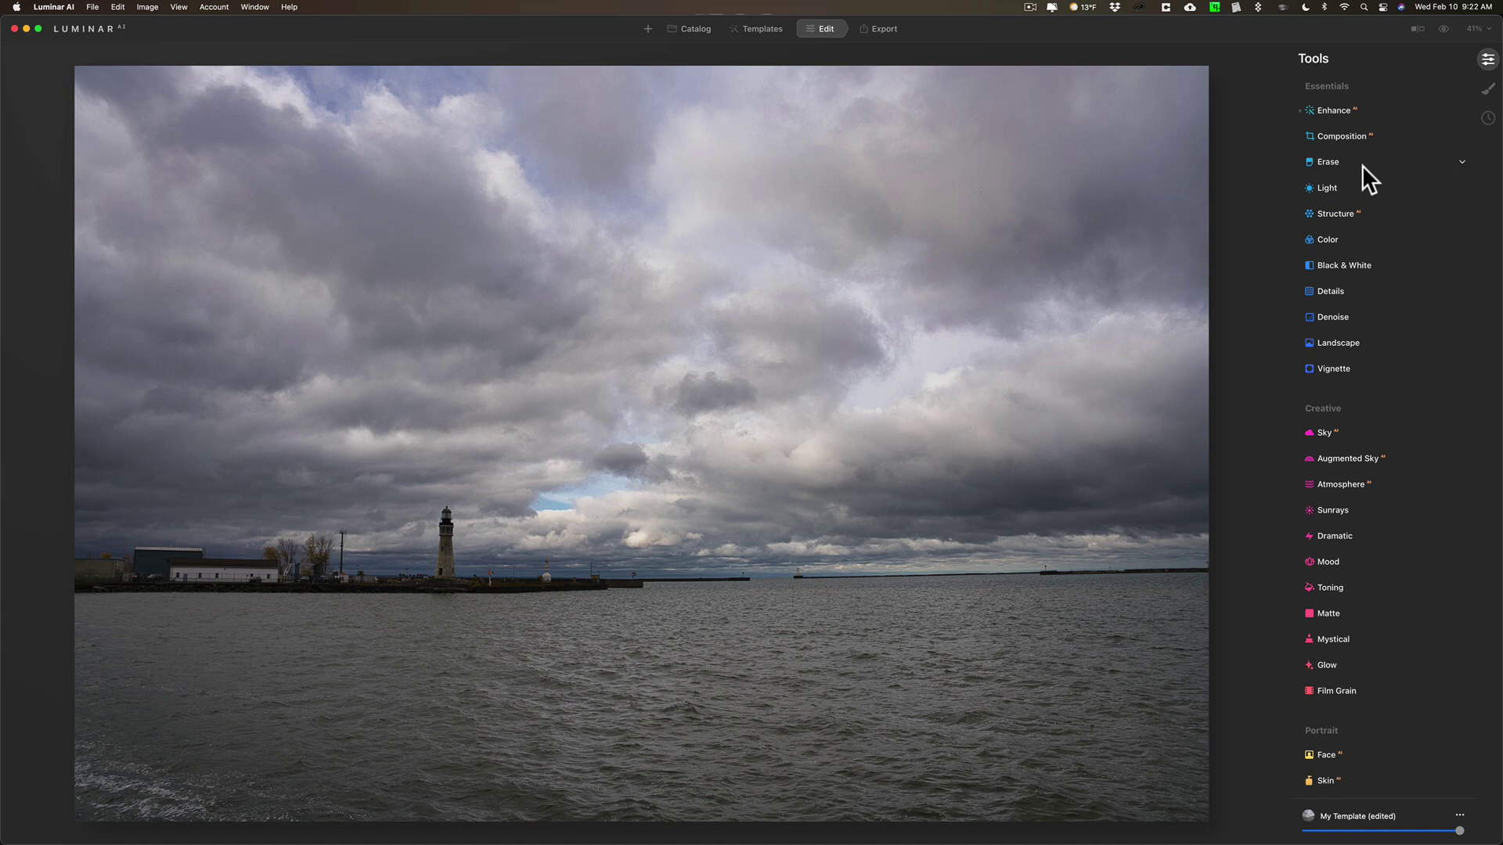
In Light, set Highlights -15, Shadows 55, Whites 18, Blacks -18, and warm the temperature.
left_click(1359, 188)
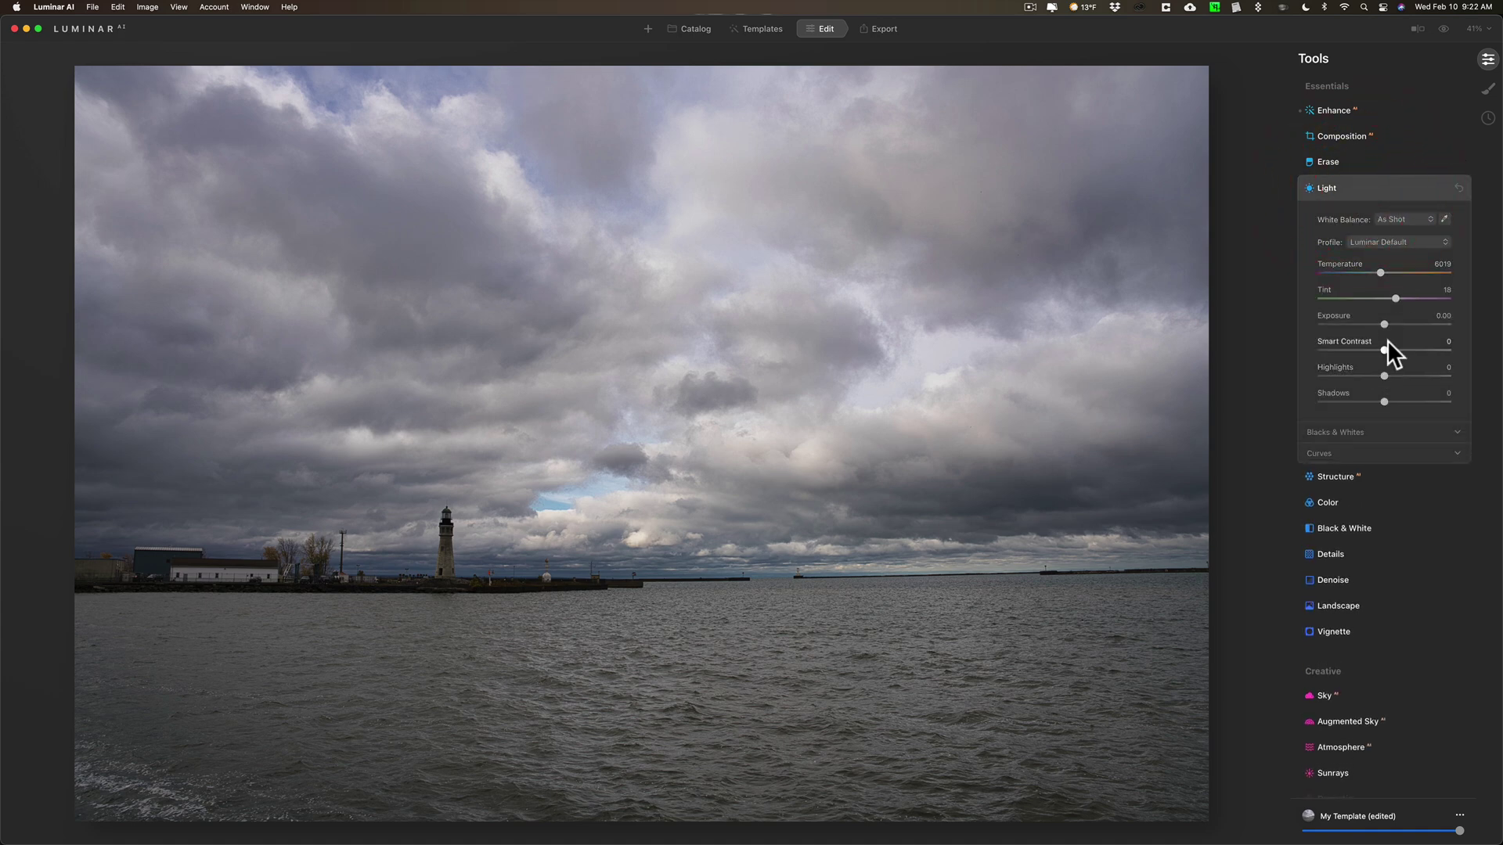
left_click_drag(1382, 374, 1420, 400)
left_click(1384, 430)
left_click(1395, 457)
left_click(1373, 485)
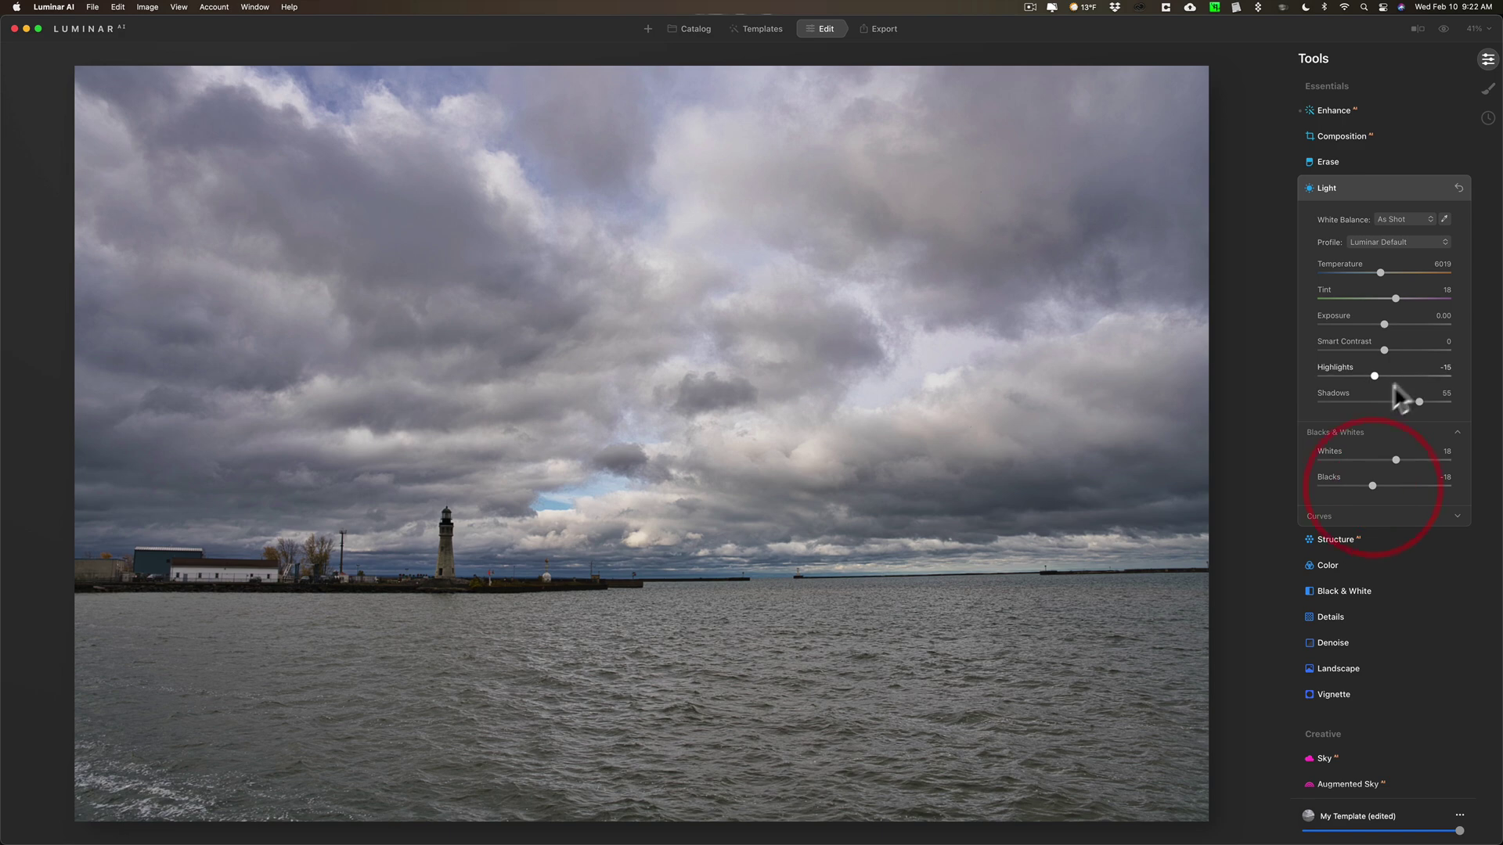
left_click(1386, 431)
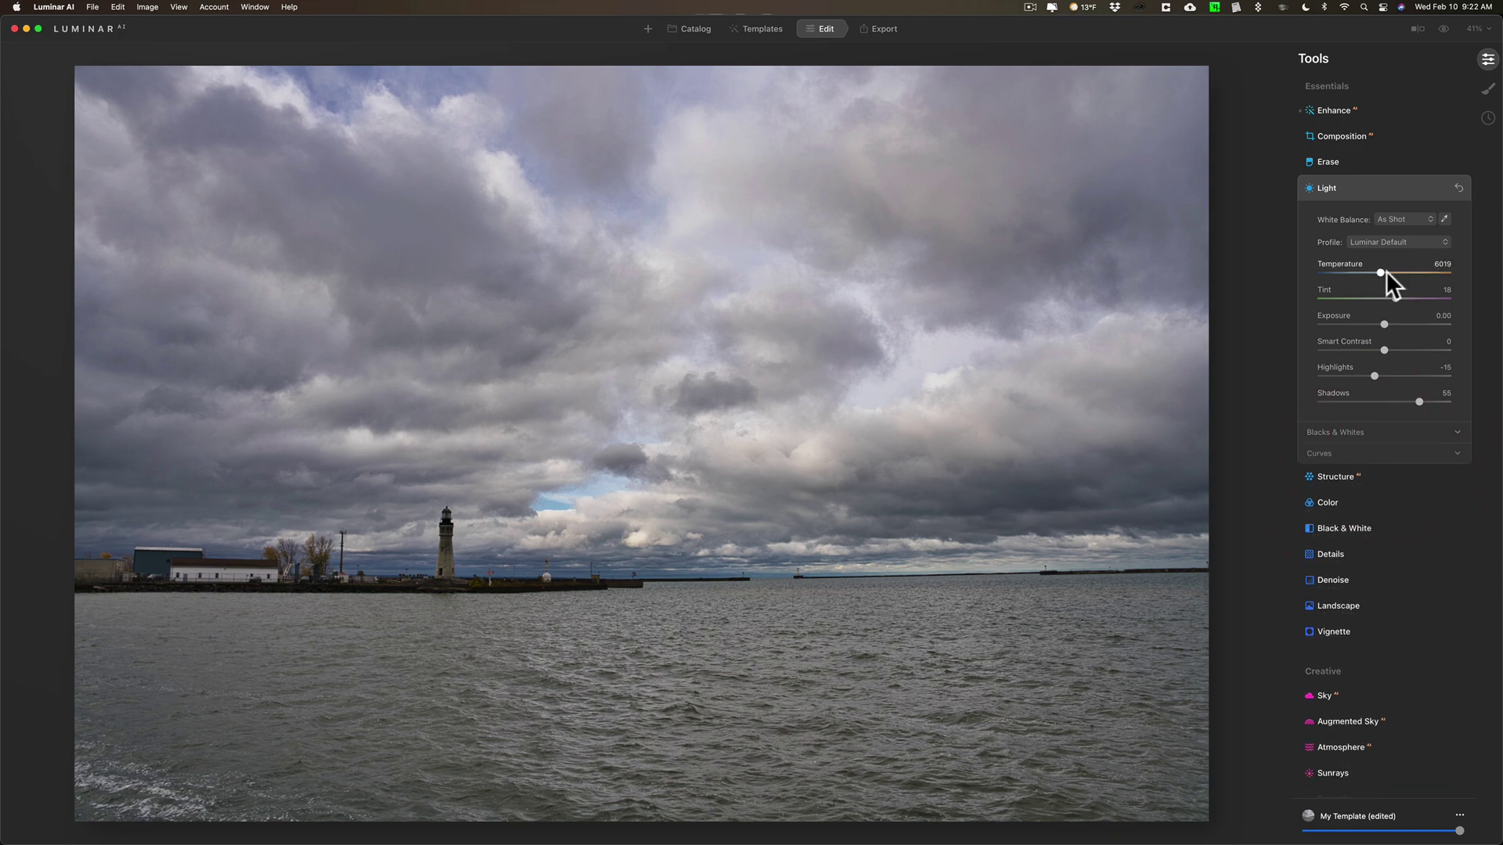
left_click_drag(1379, 268, 1382, 270)
left_click(1393, 297)
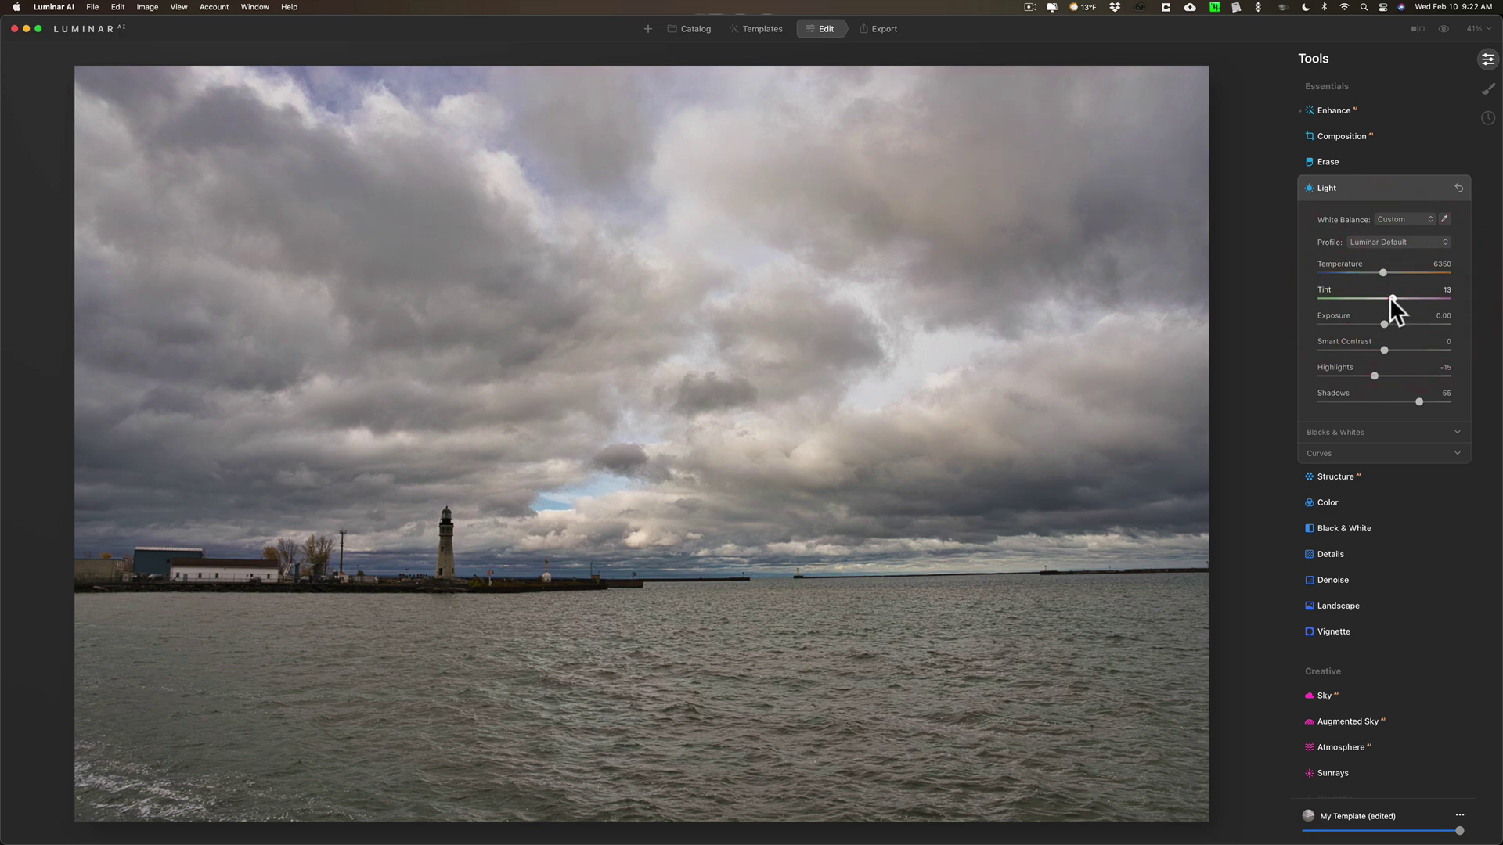
left_click(1388, 187)
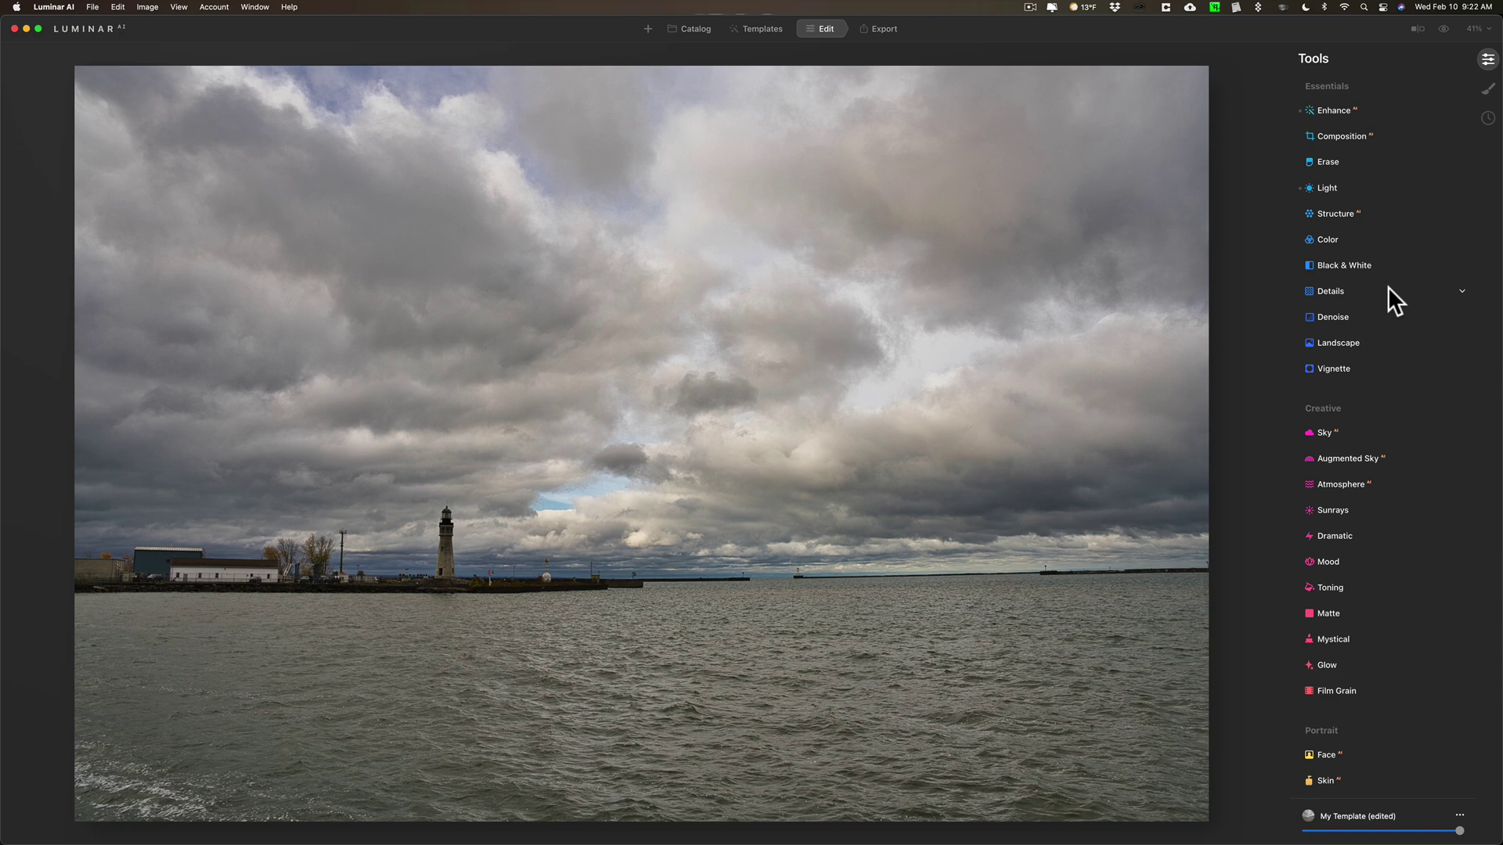
Add Golden Hour warmth of 13 in the Landscape tool.
left_click(1388, 316)
left_click(1388, 316)
left_click(1403, 338)
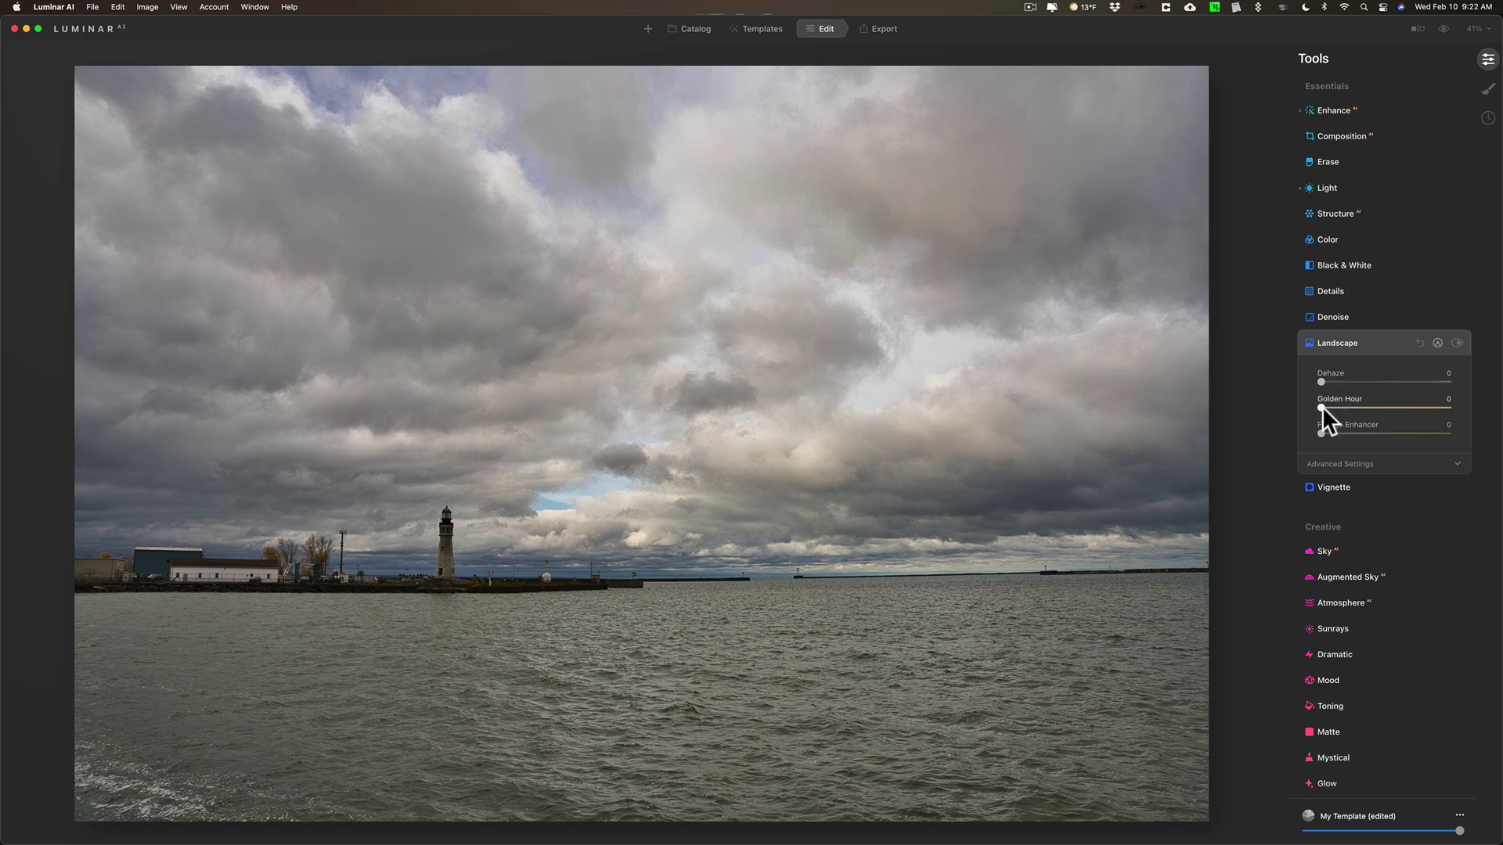
mouse_move(1321, 406)
left_mouse_down()
mouse_move(1355, 406)
mouse_move(1339, 406)
left_mouse_up()
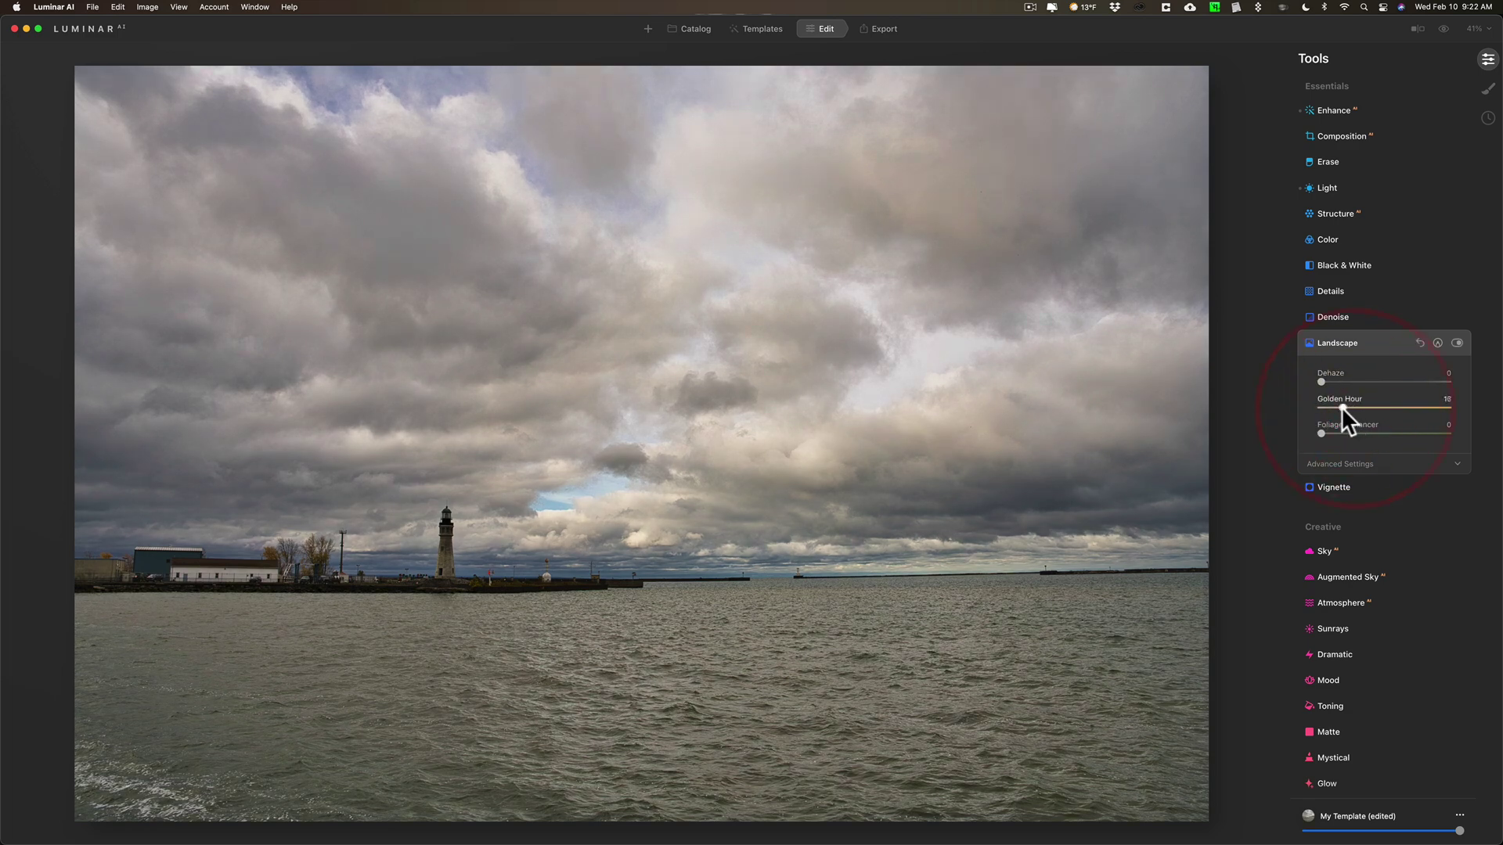
left_click(1373, 338)
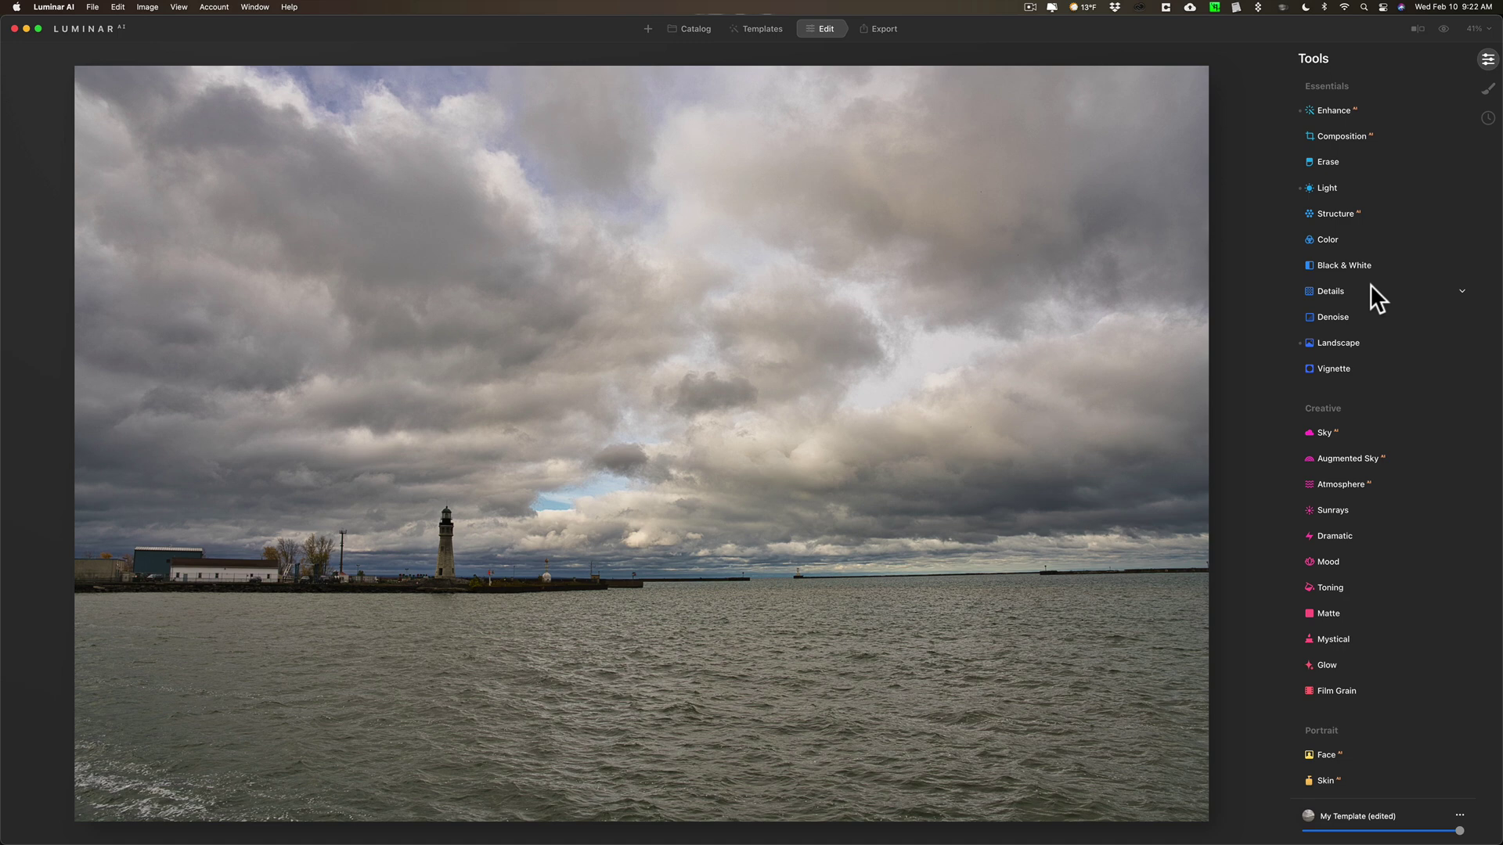
scroll(1374, 290, "down", 5)
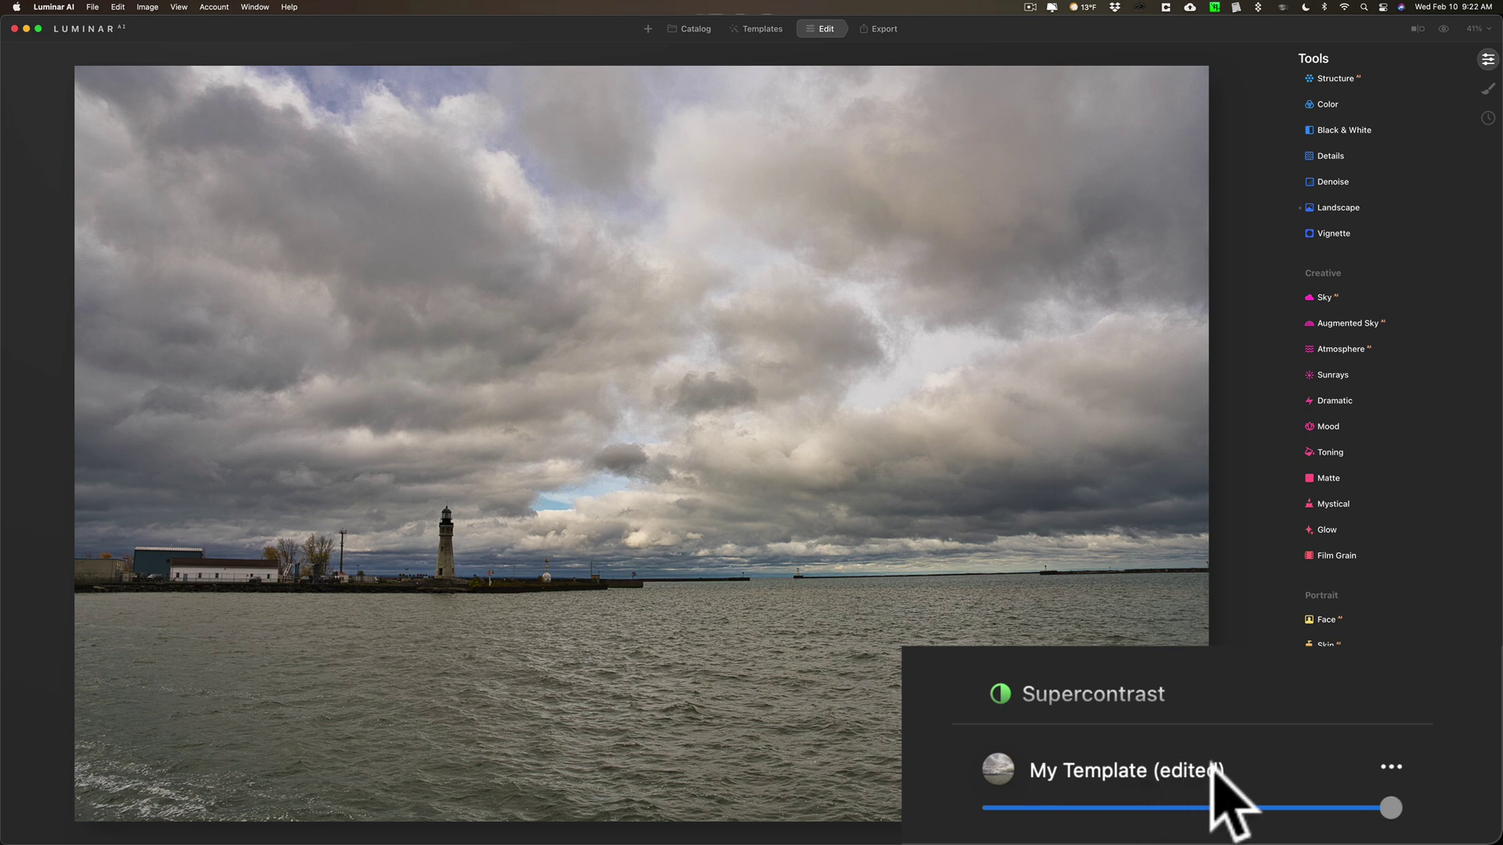
Save the edits as template My Template edit, favourite it, and go to Templates.
left_click(1387, 764)
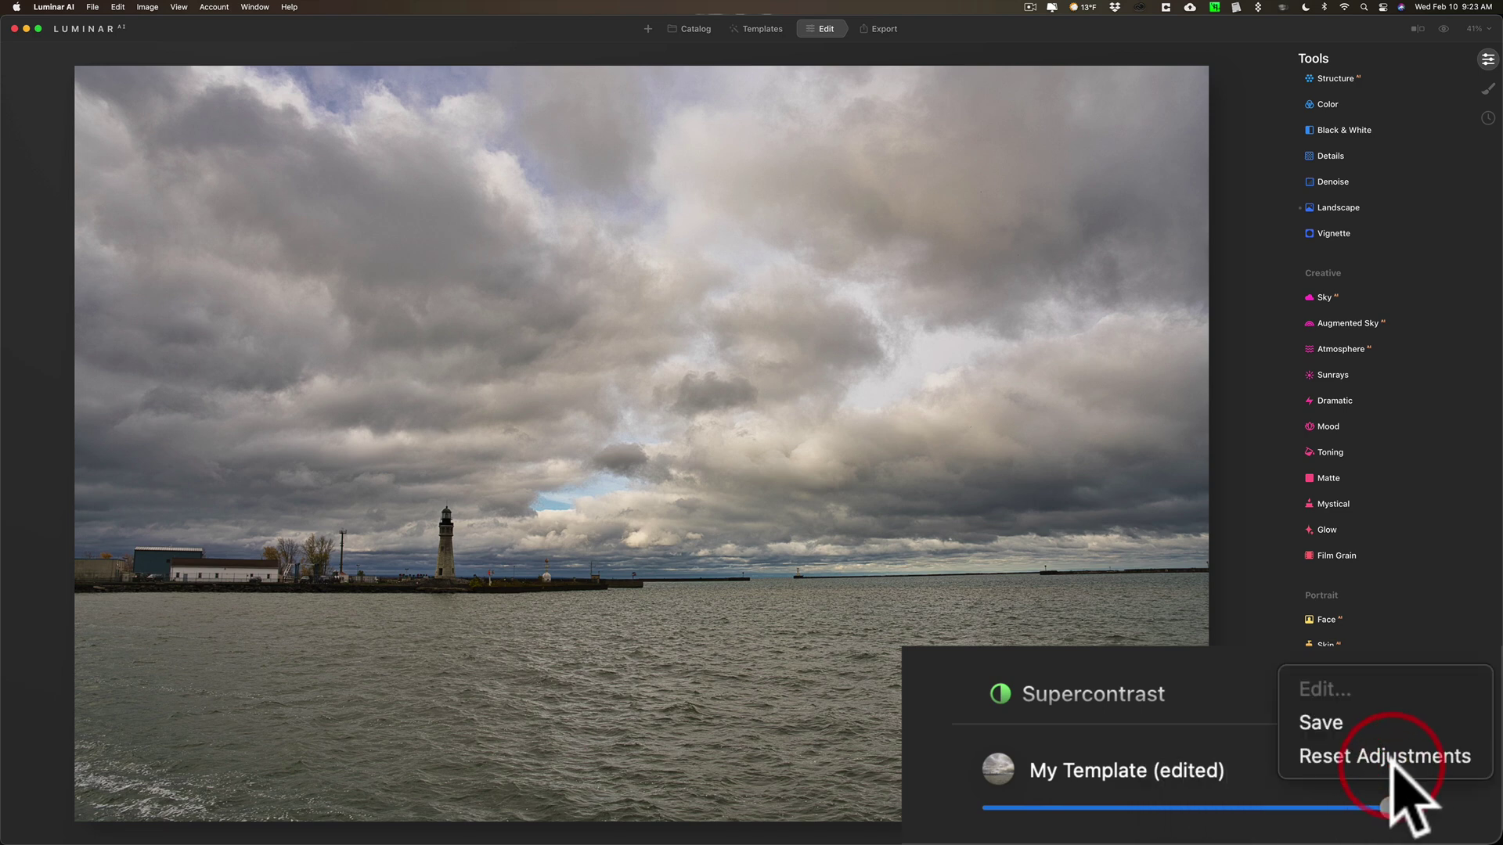
left_click(1333, 722)
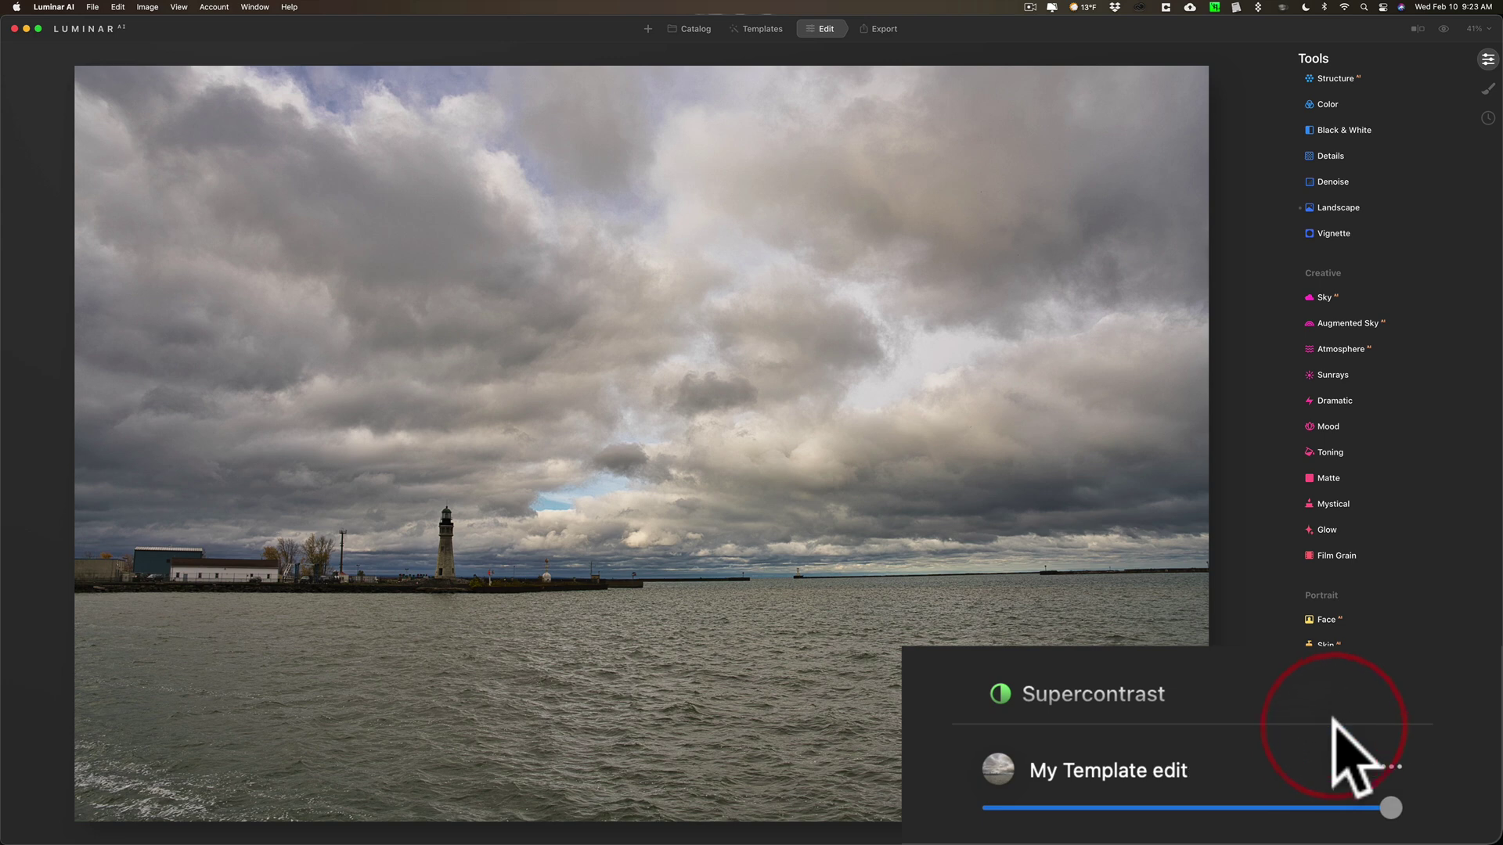
left_click(1348, 769)
left_click(756, 29)
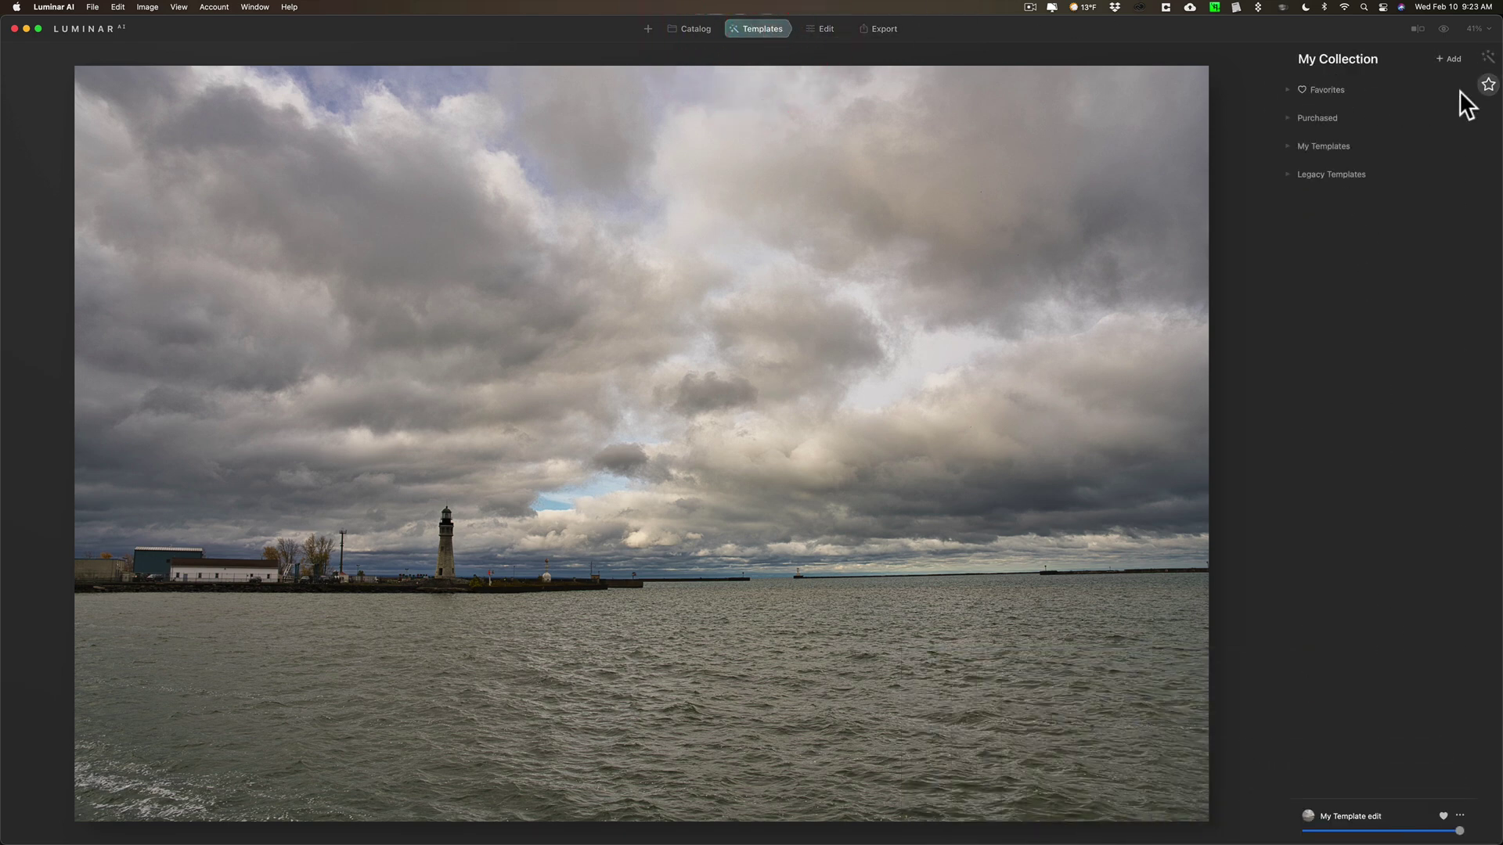
In Favorites, rename My Template edit to 'My Second Template'.
left_click(1329, 89)
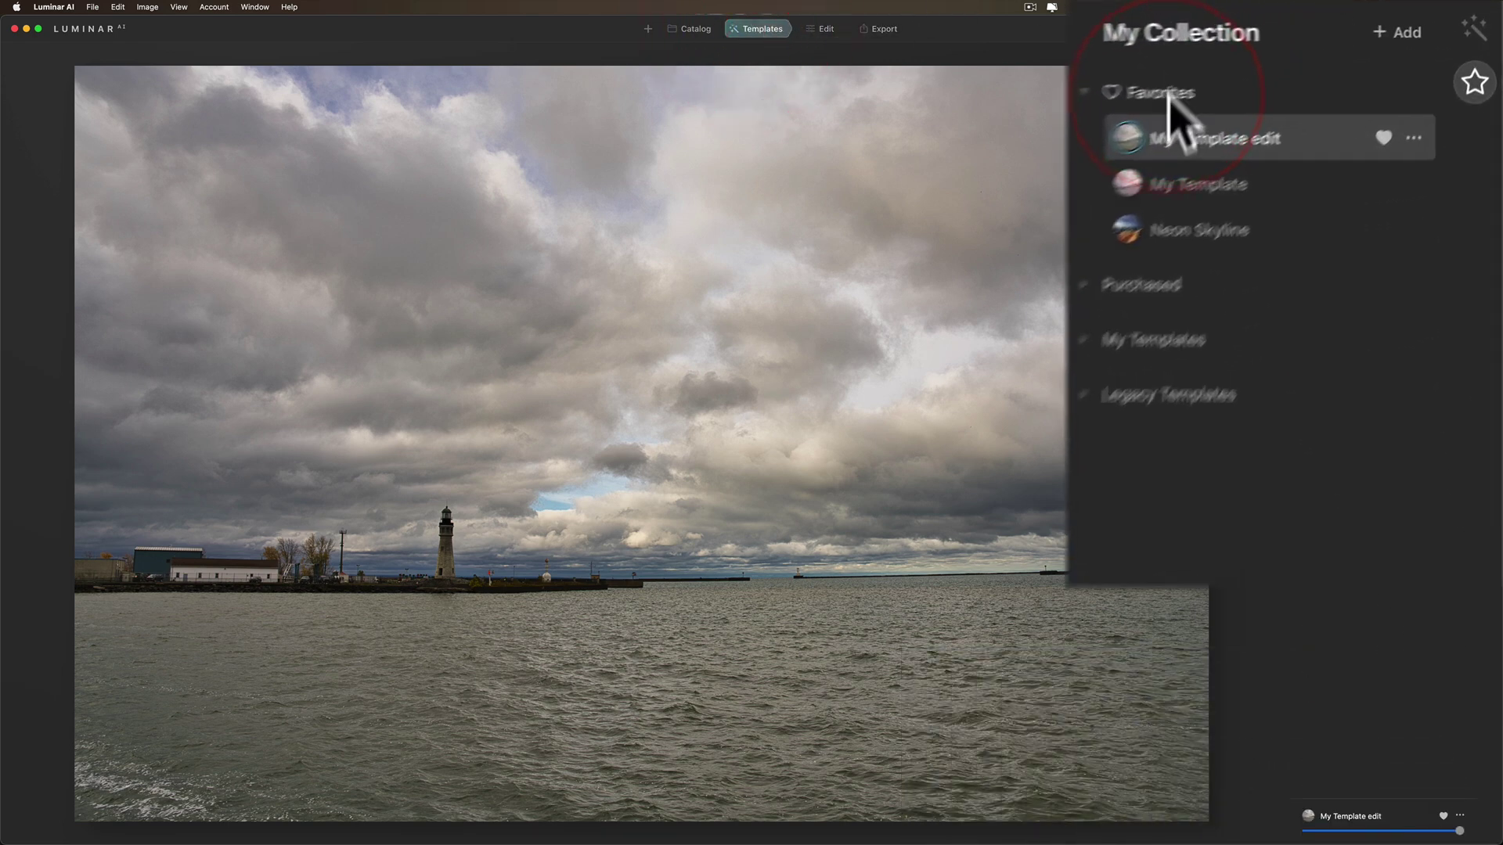
left_click(1407, 144)
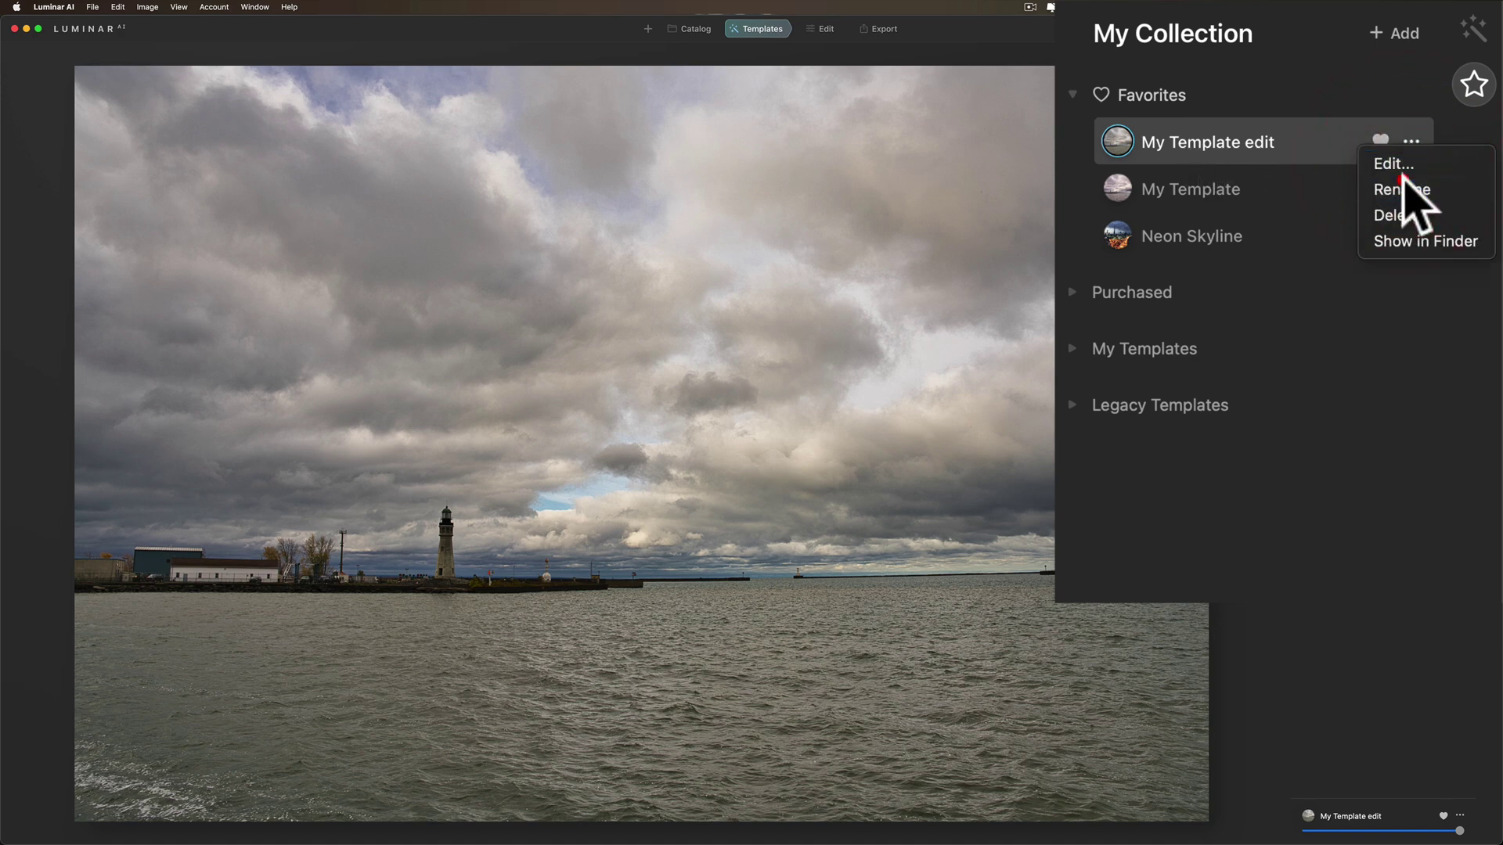
left_click(1403, 182)
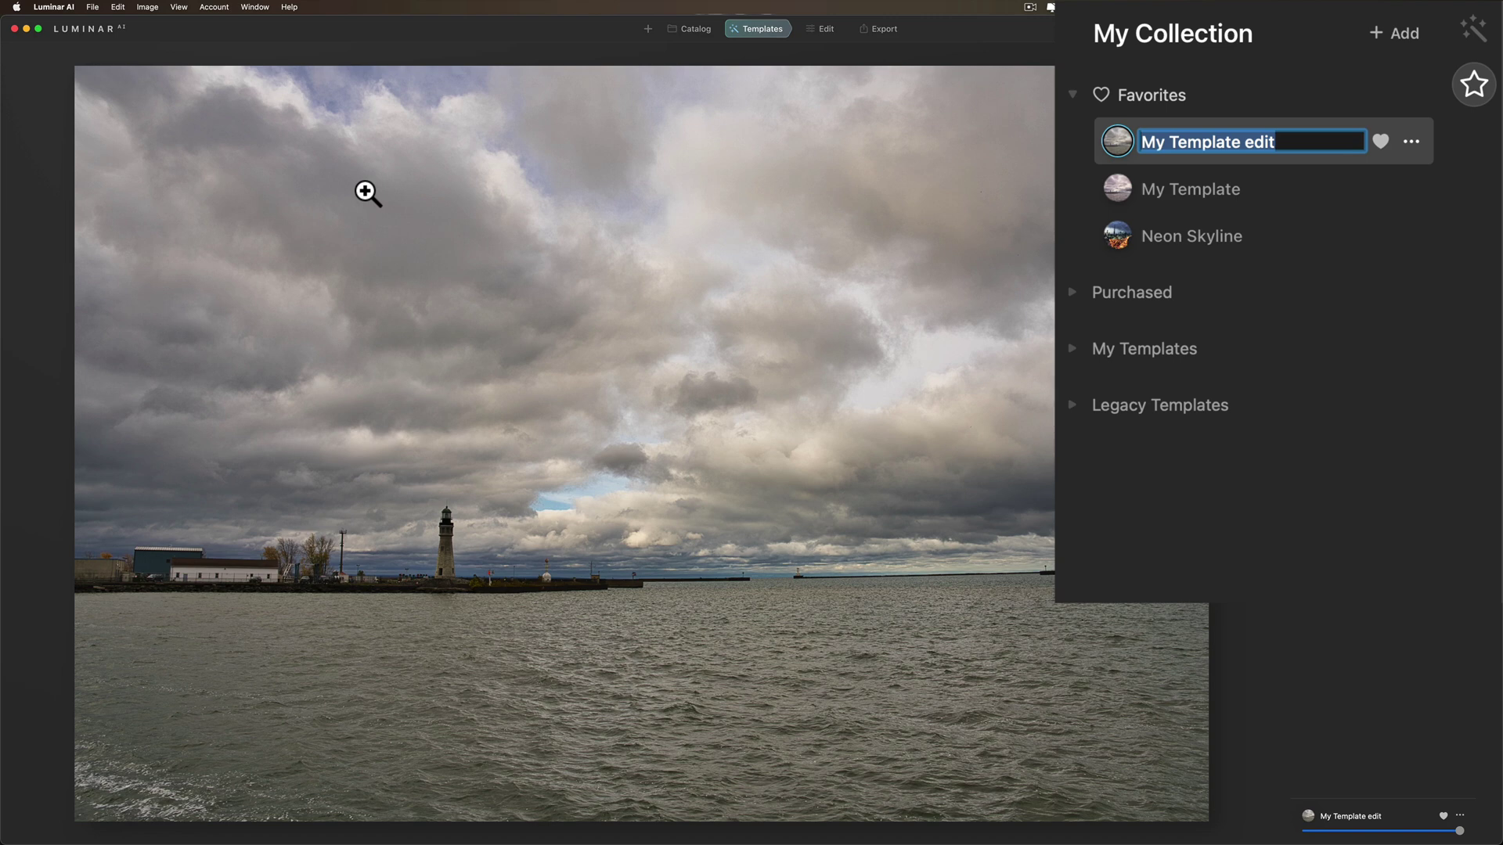
type("My ")
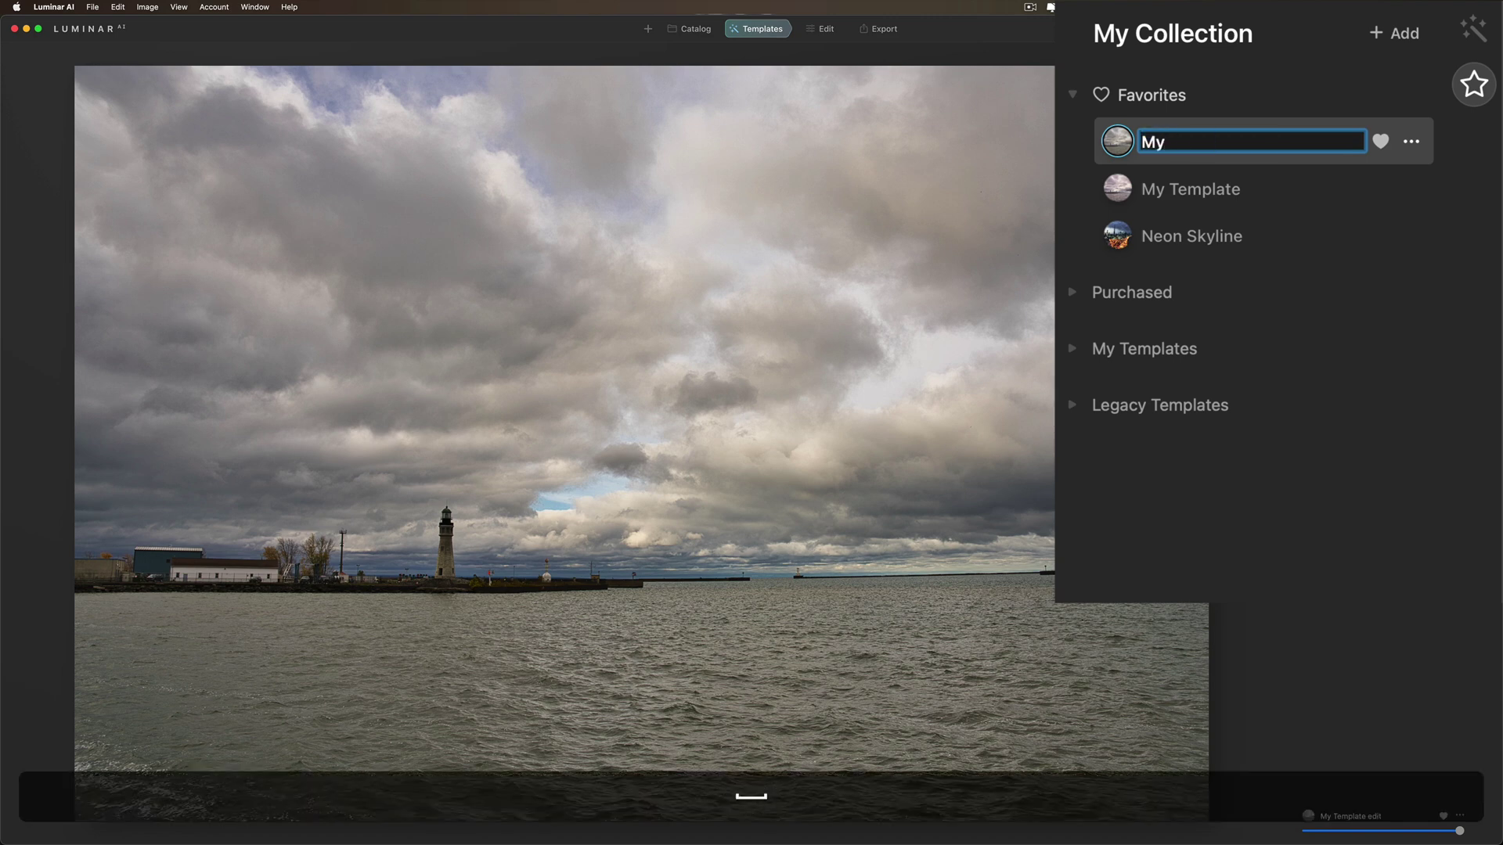
type("Second Template")
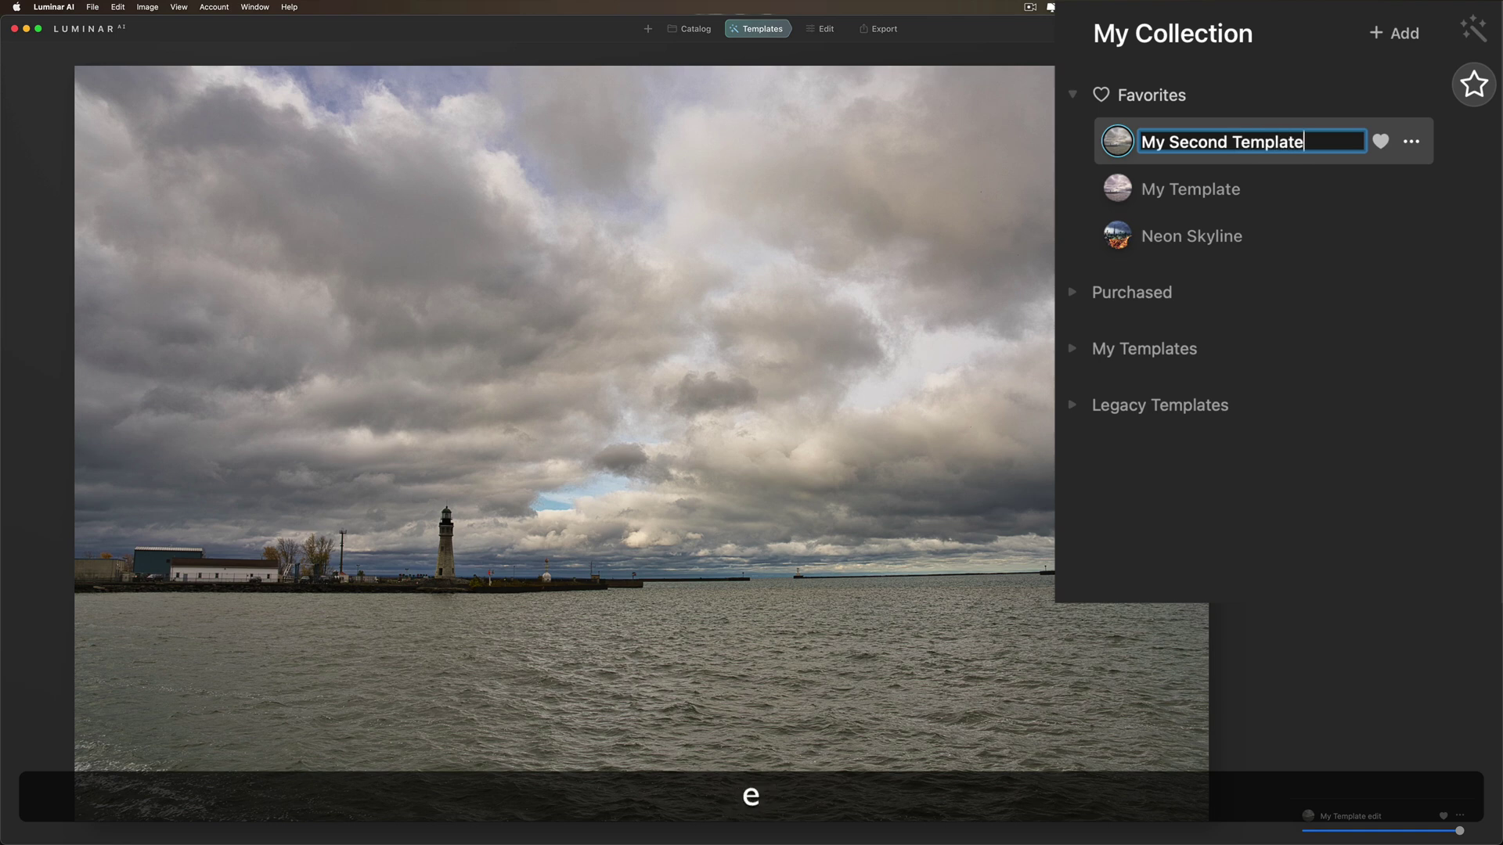
key("Return")
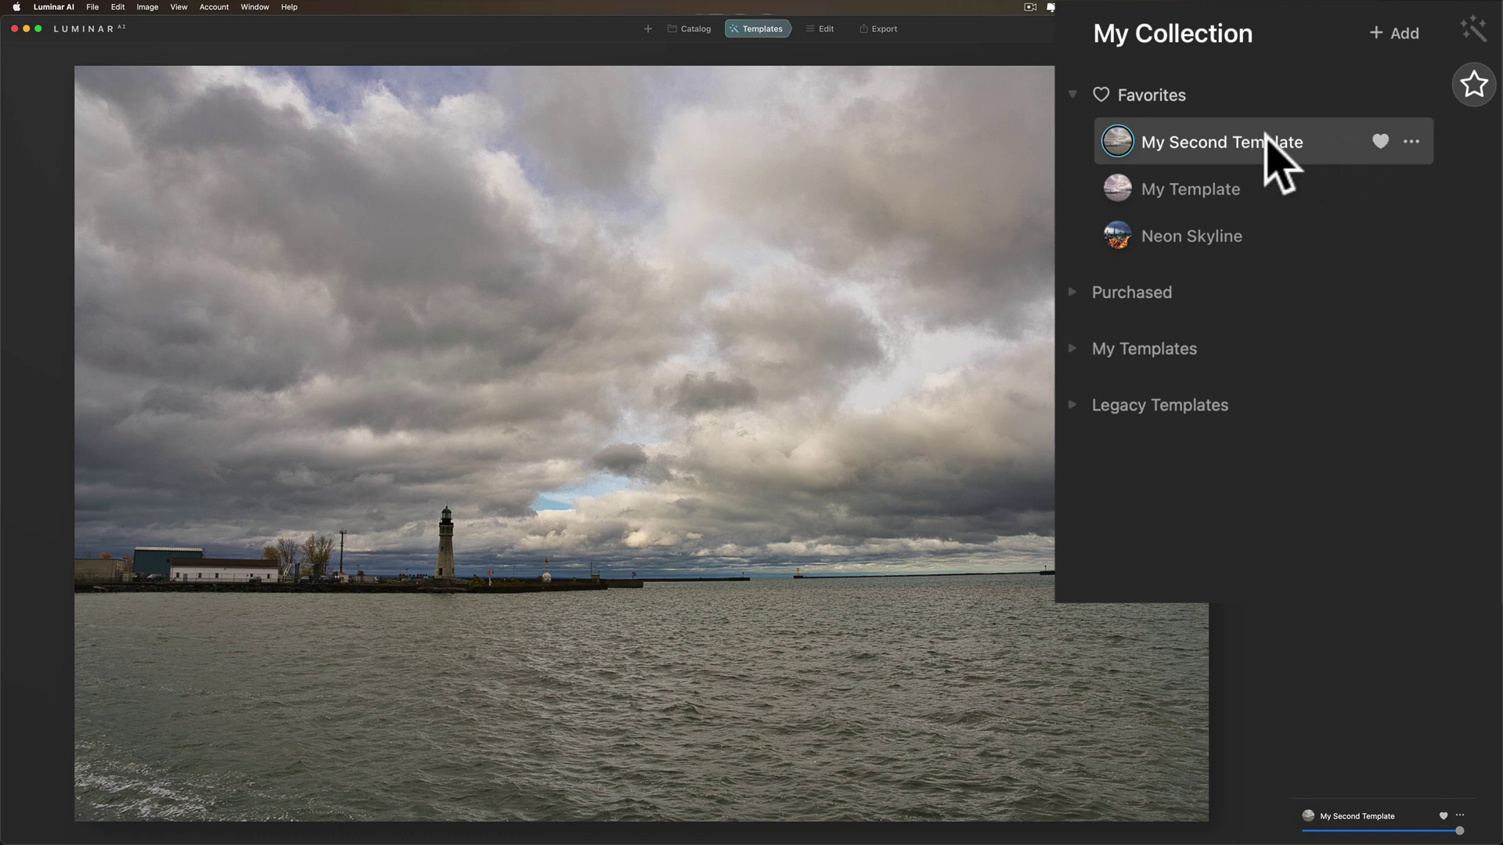
Unfavourite My Second Template and delete it from My Templates.
left_click(1380, 141)
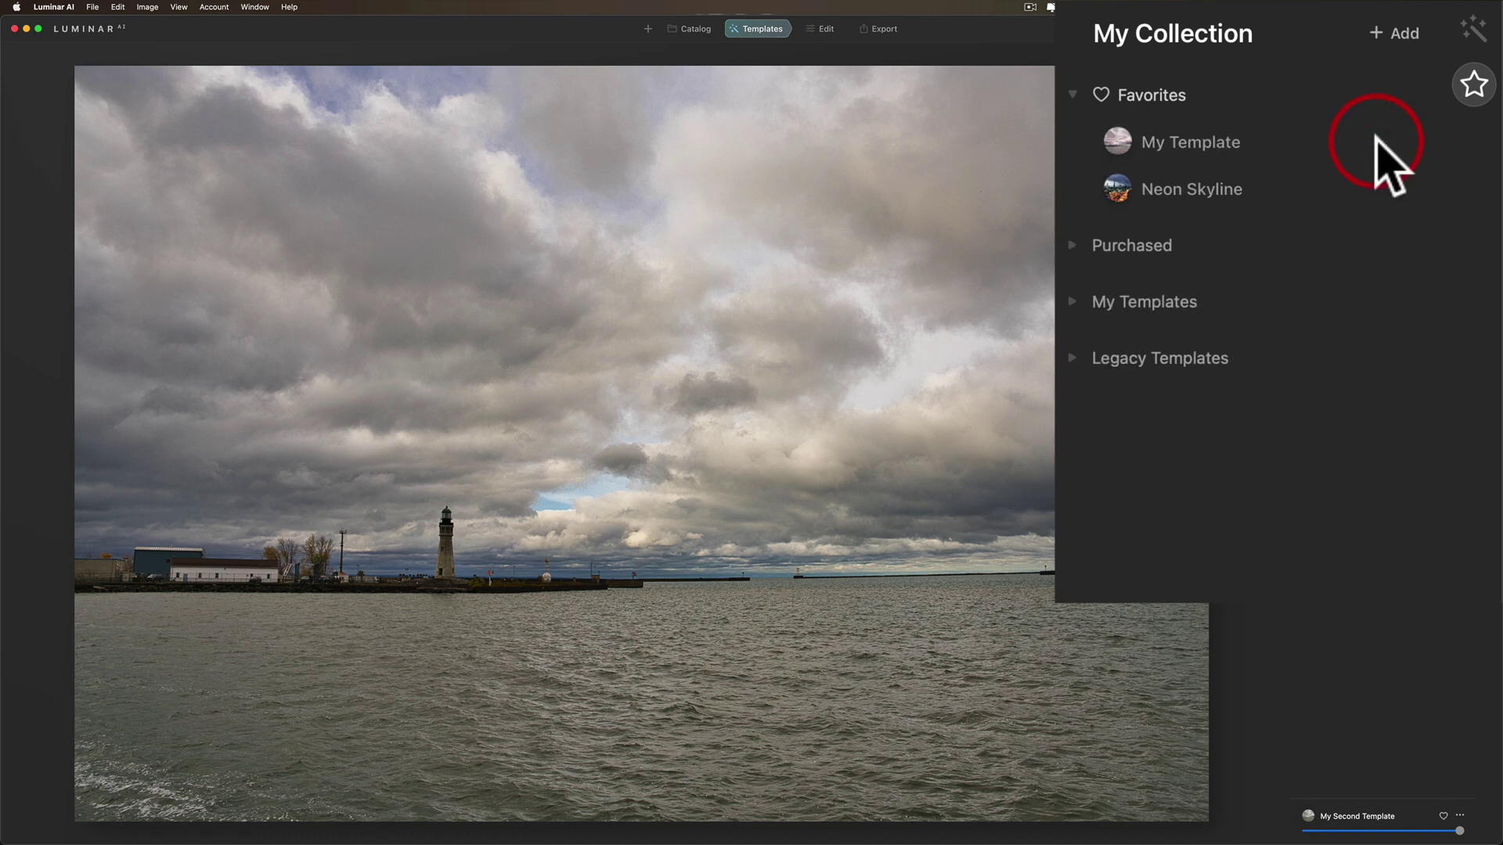
left_click(1088, 305)
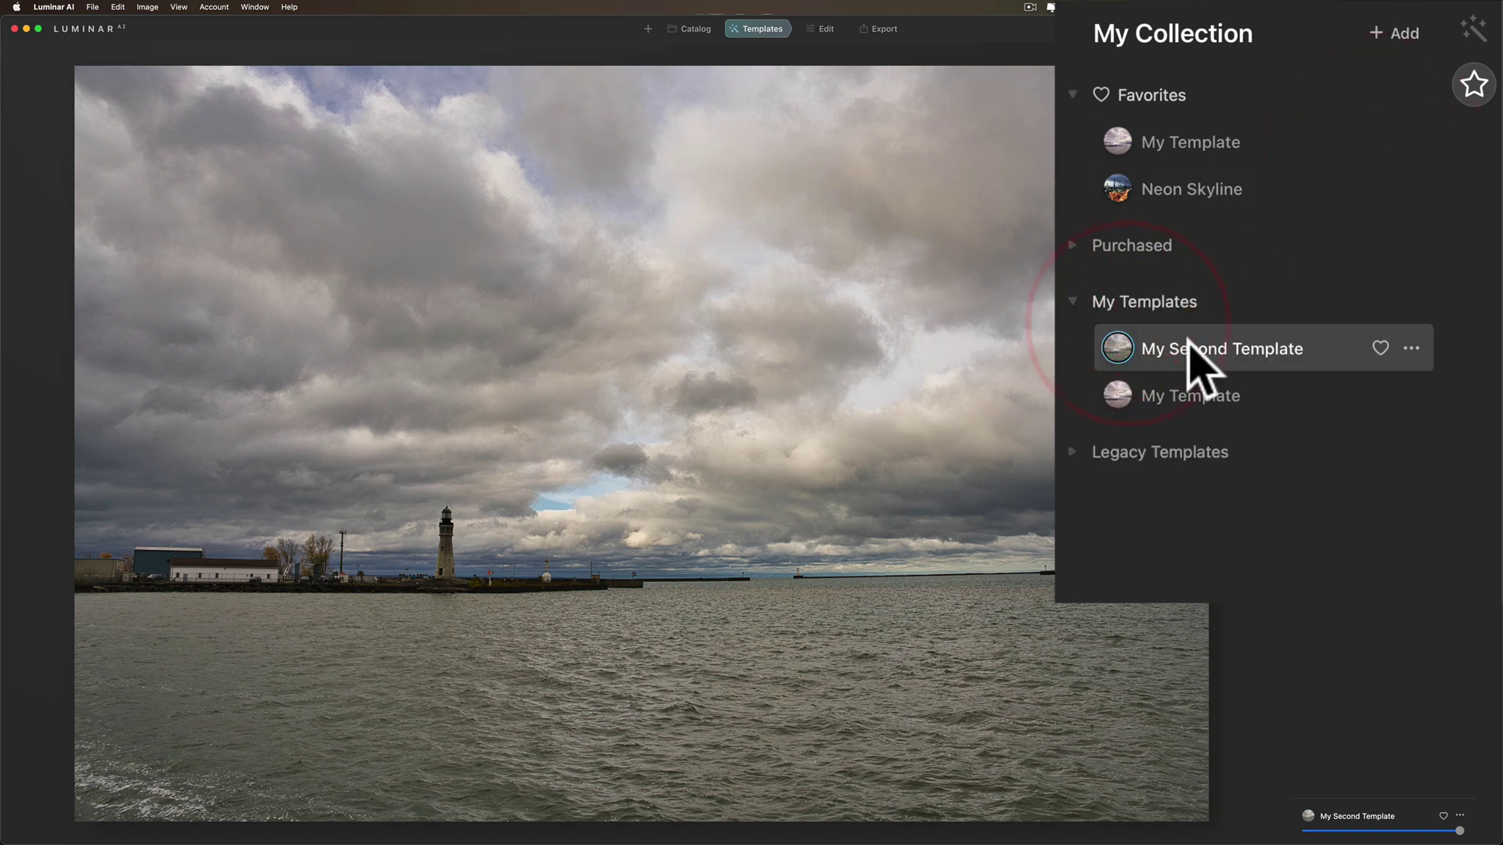
left_click(1268, 351)
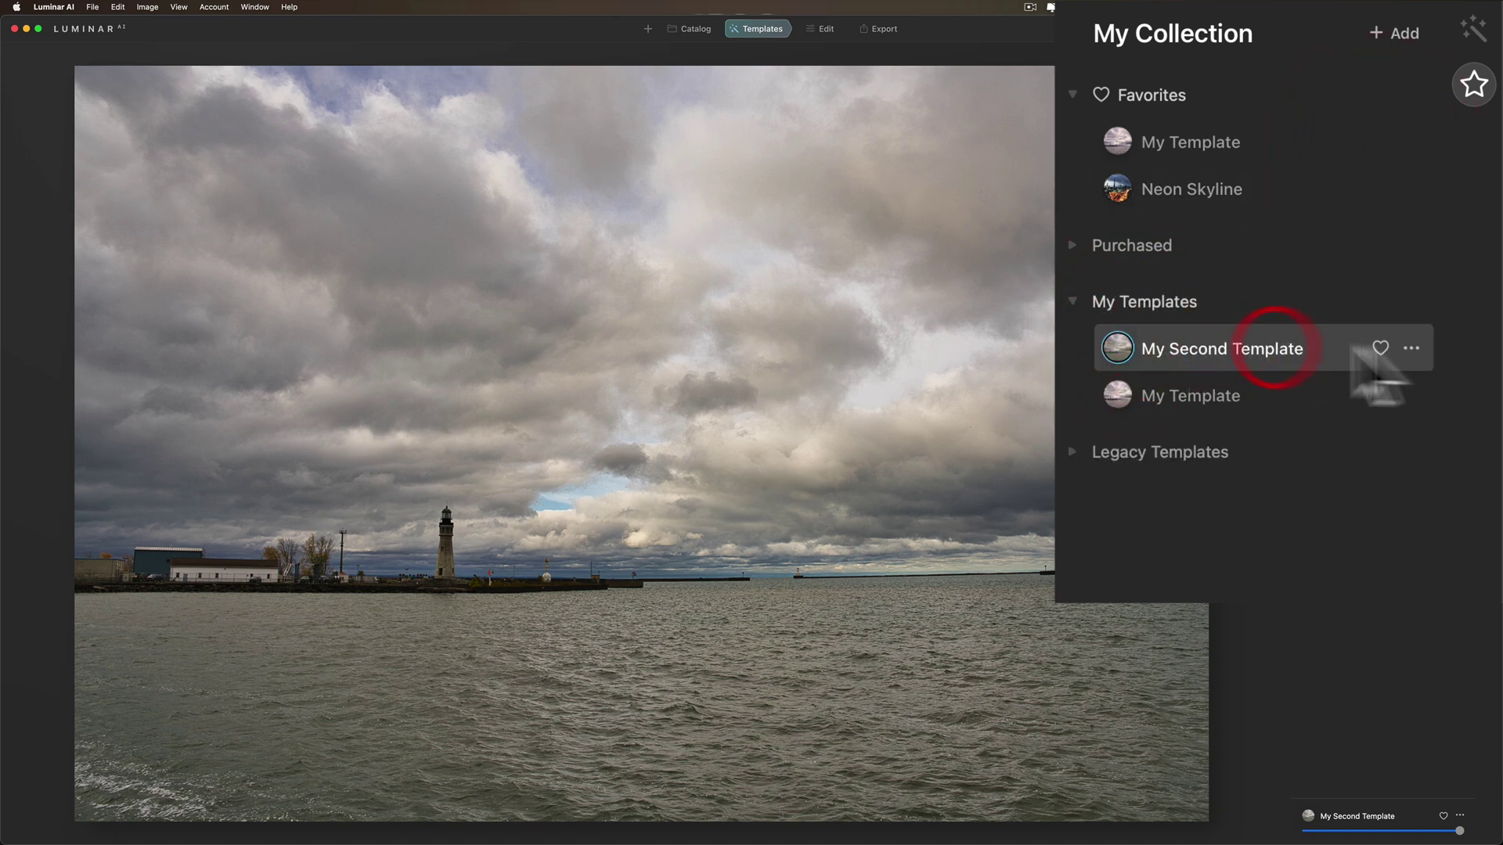
left_click(1409, 348)
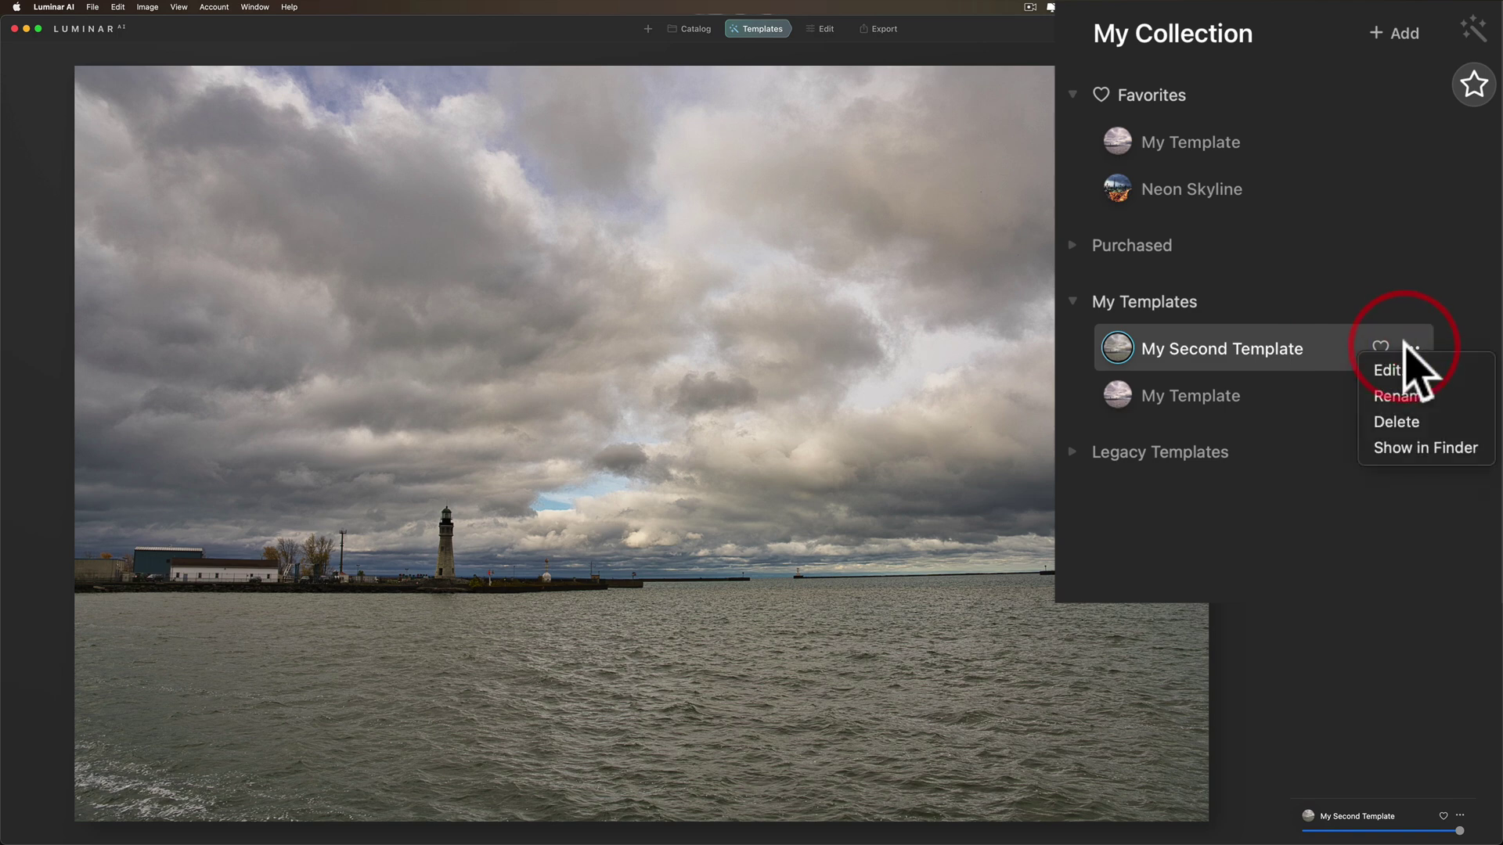
left_click(1405, 423)
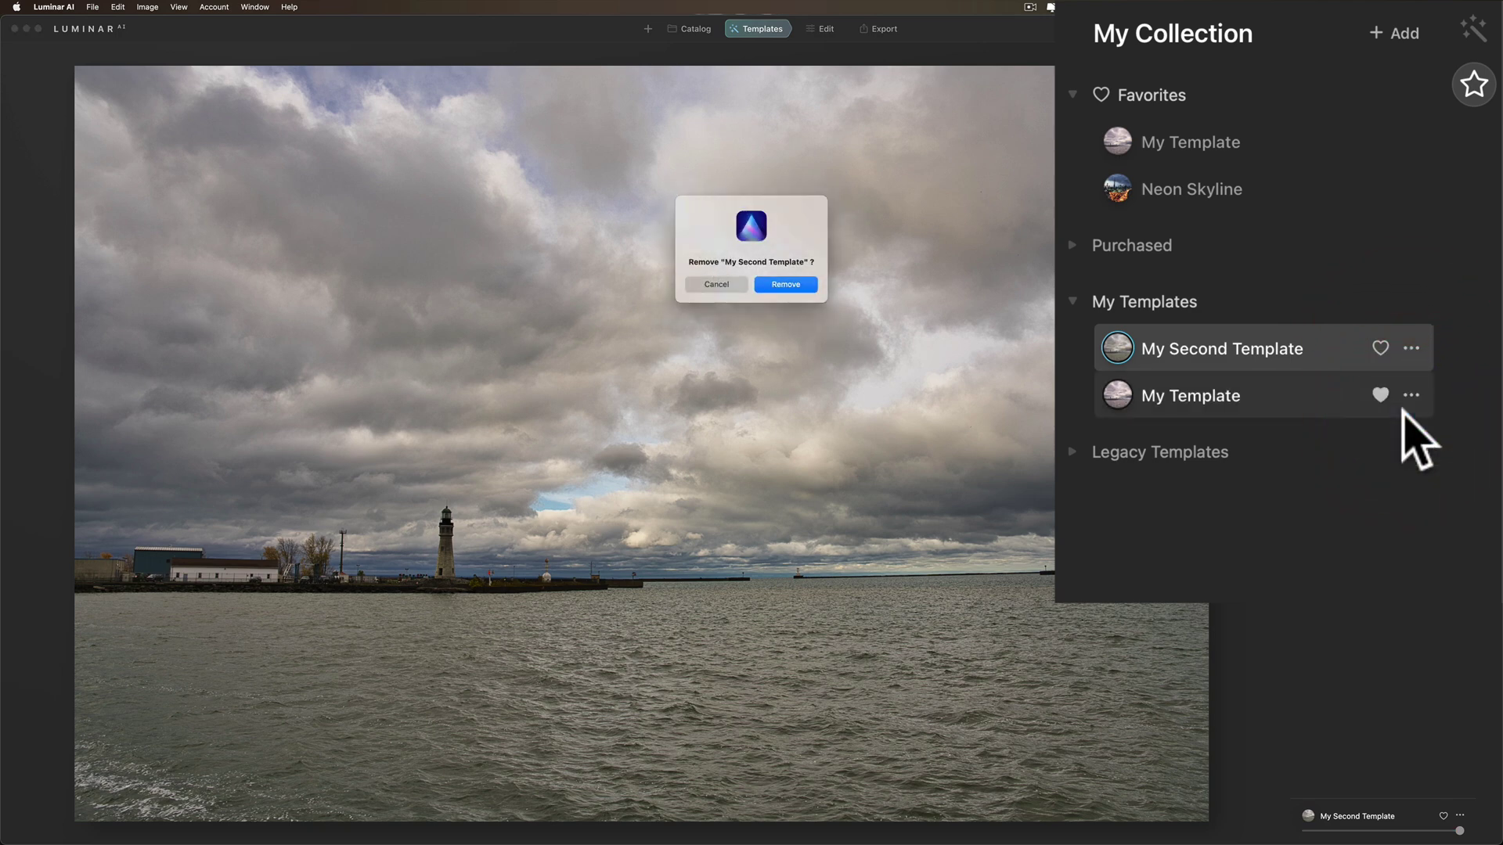
left_click(785, 284)
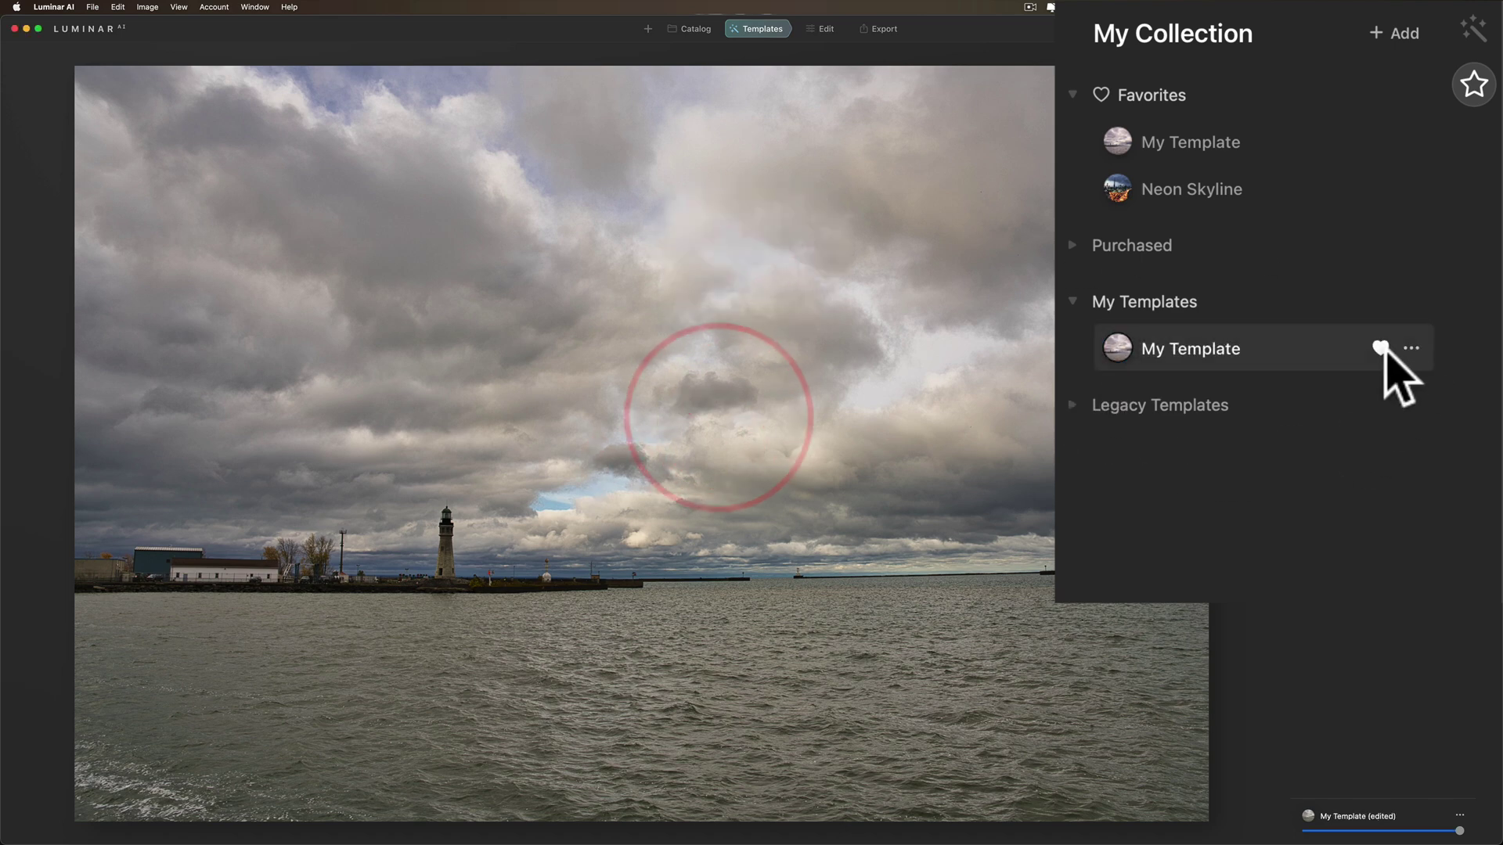
Delete My Template from My Templates.
left_click(1409, 348)
left_click(1397, 423)
left_click(785, 284)
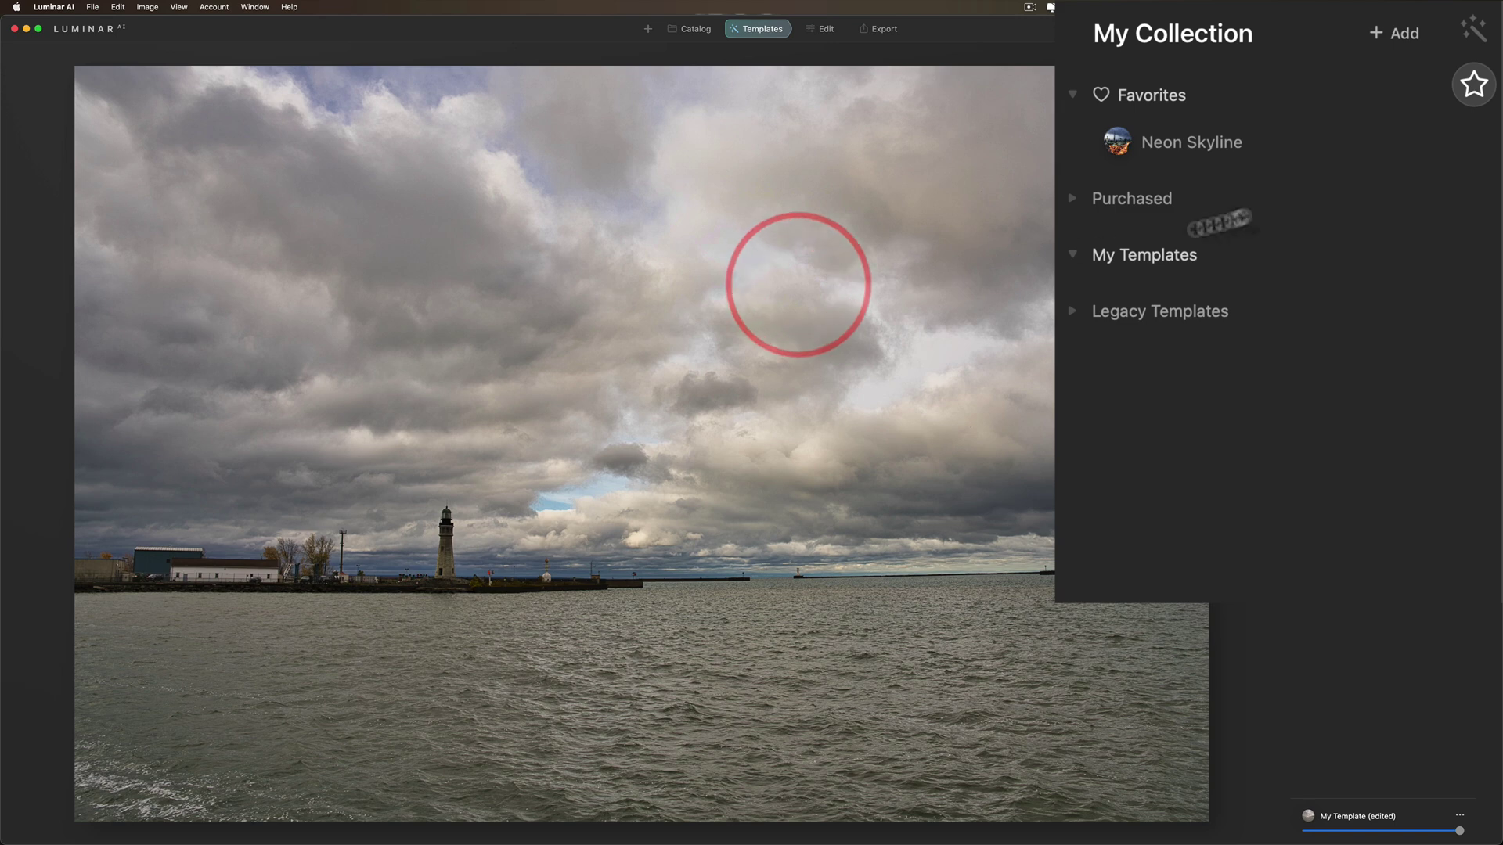
Apply Neon Skyline from Favorites, then unfavourite it.
left_click(1194, 144)
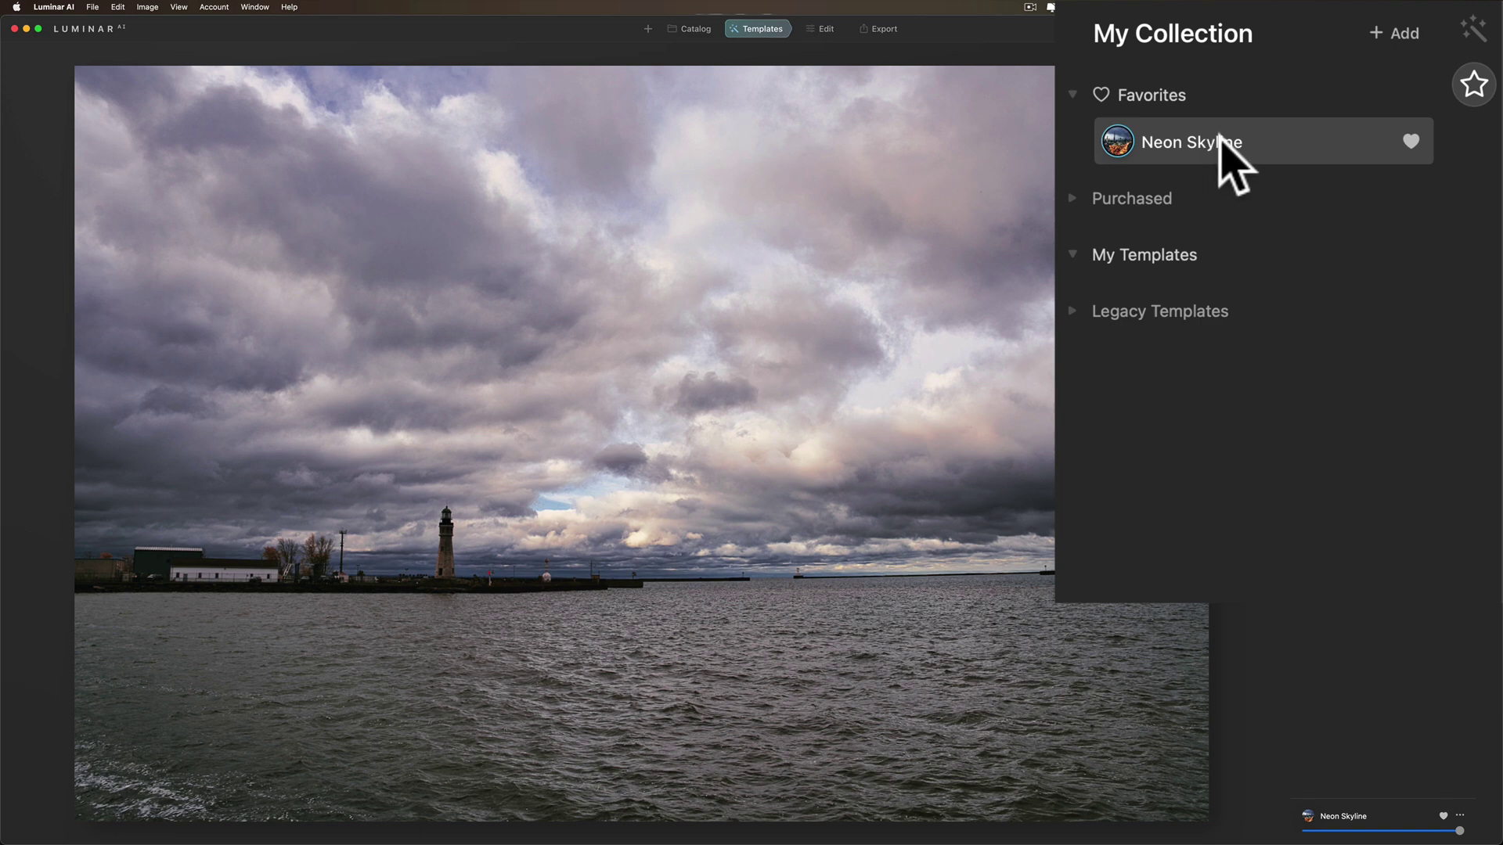
left_click(1412, 143)
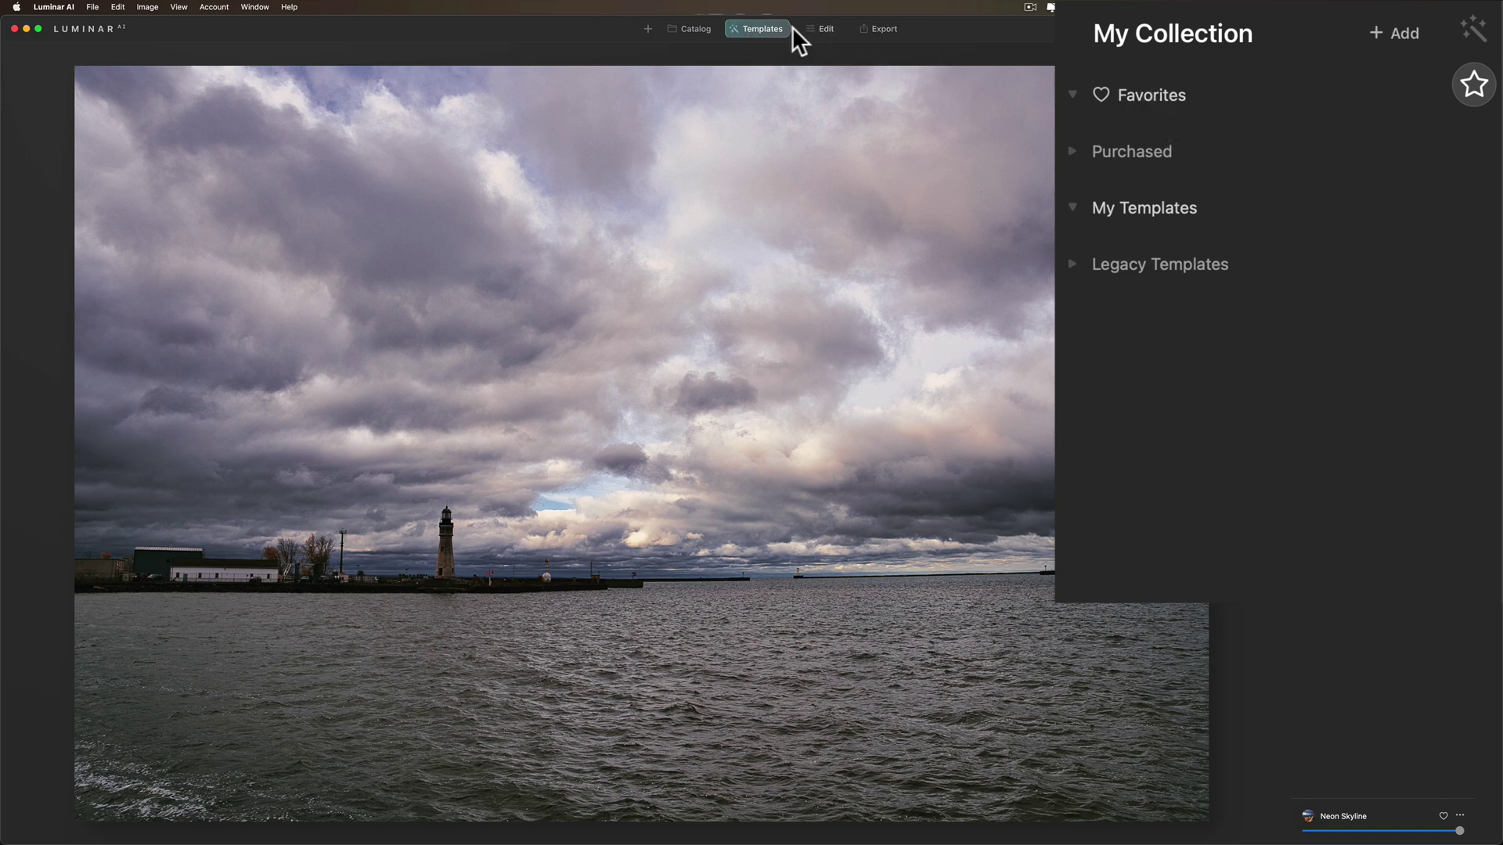
Open Big City Lights and try Frosty, City Thrills, B&W Streets, Electric City, then Street Theater.
left_click(1473, 30)
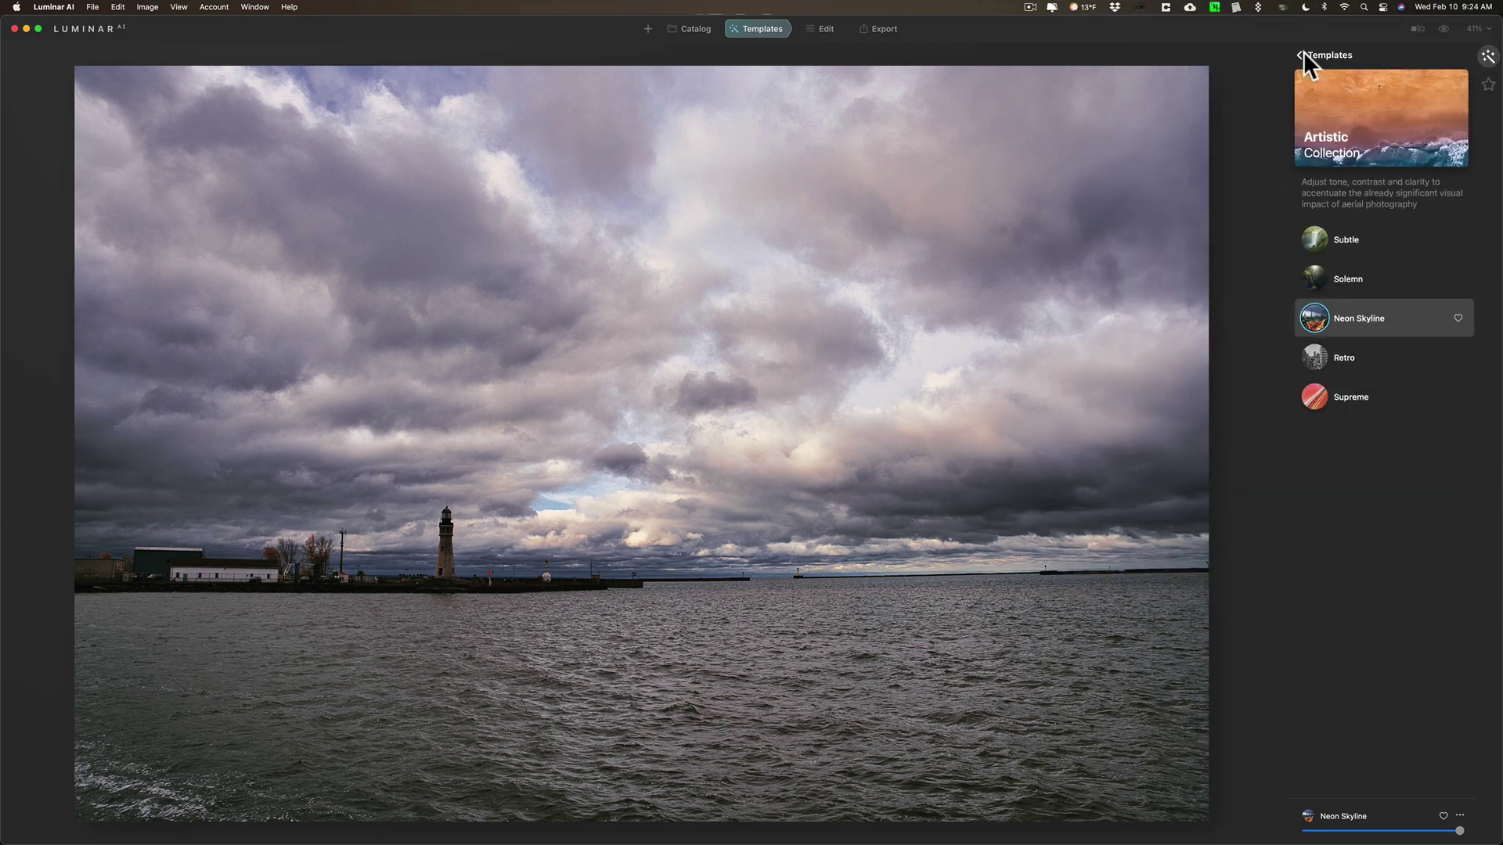
left_click(1303, 53)
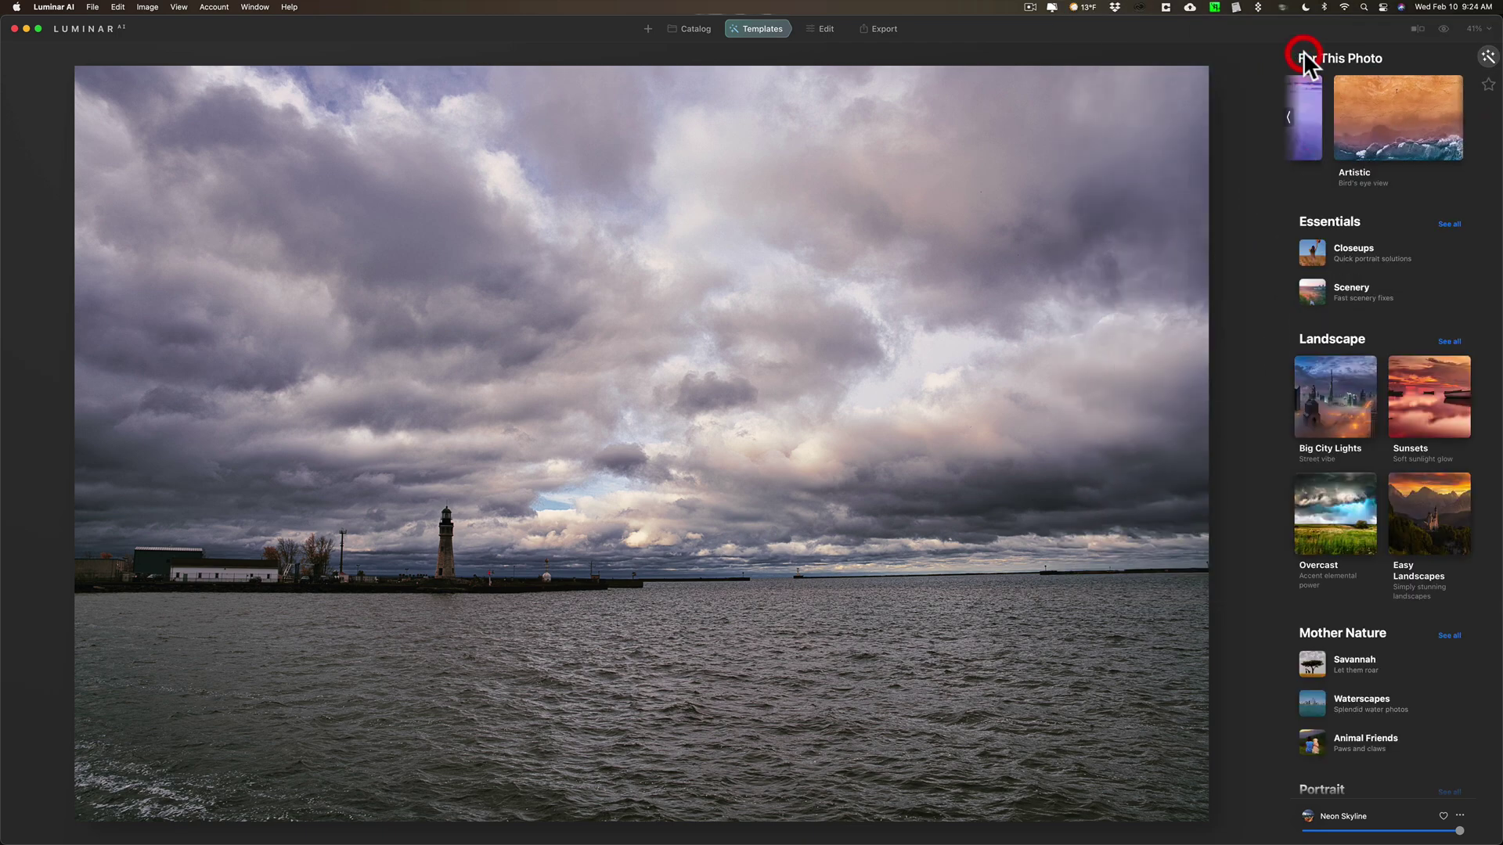
left_click(1287, 116)
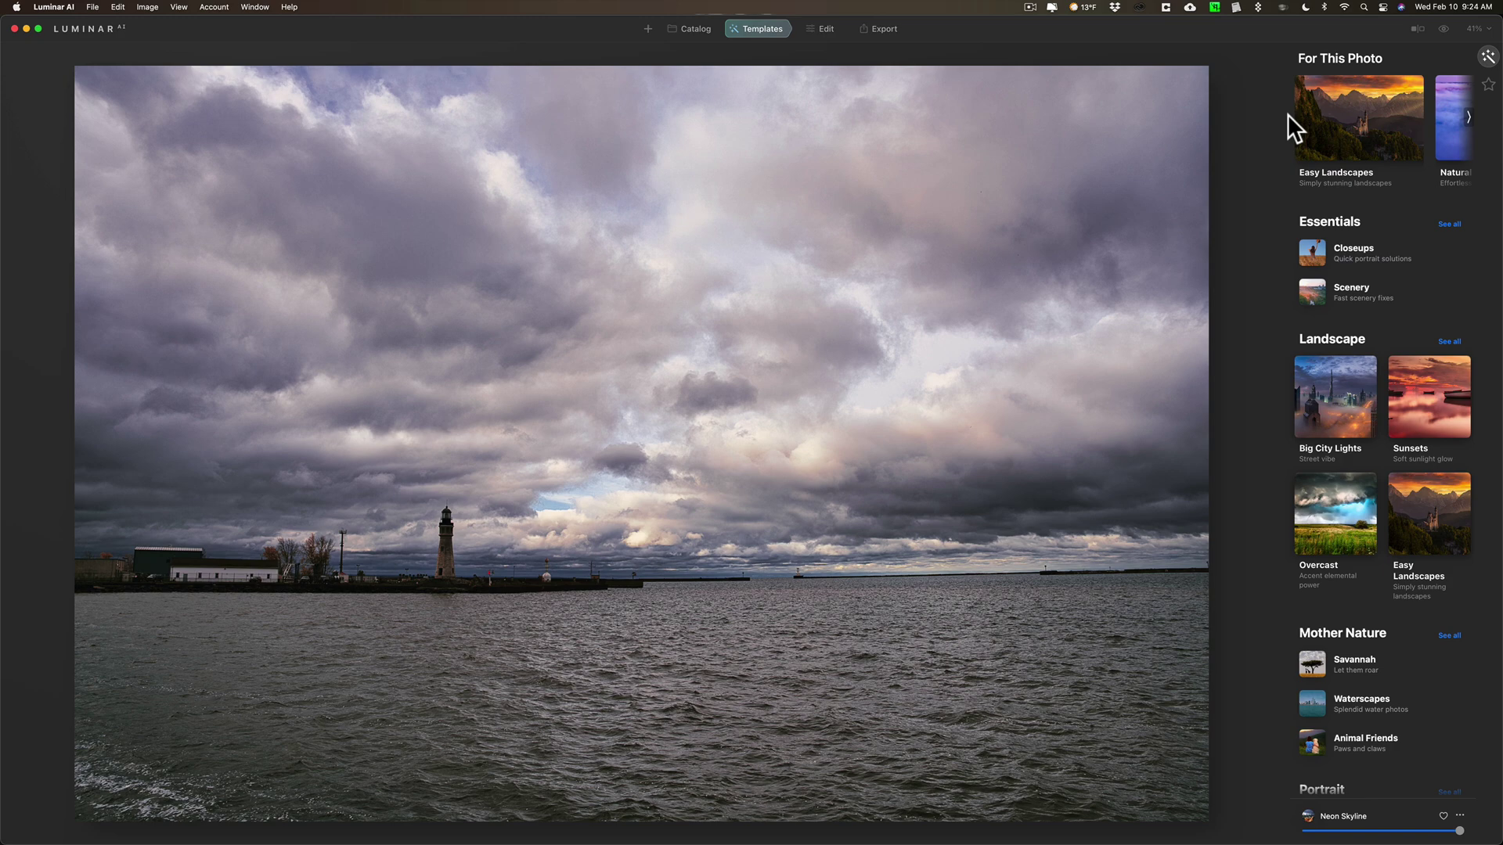
left_click(1327, 404)
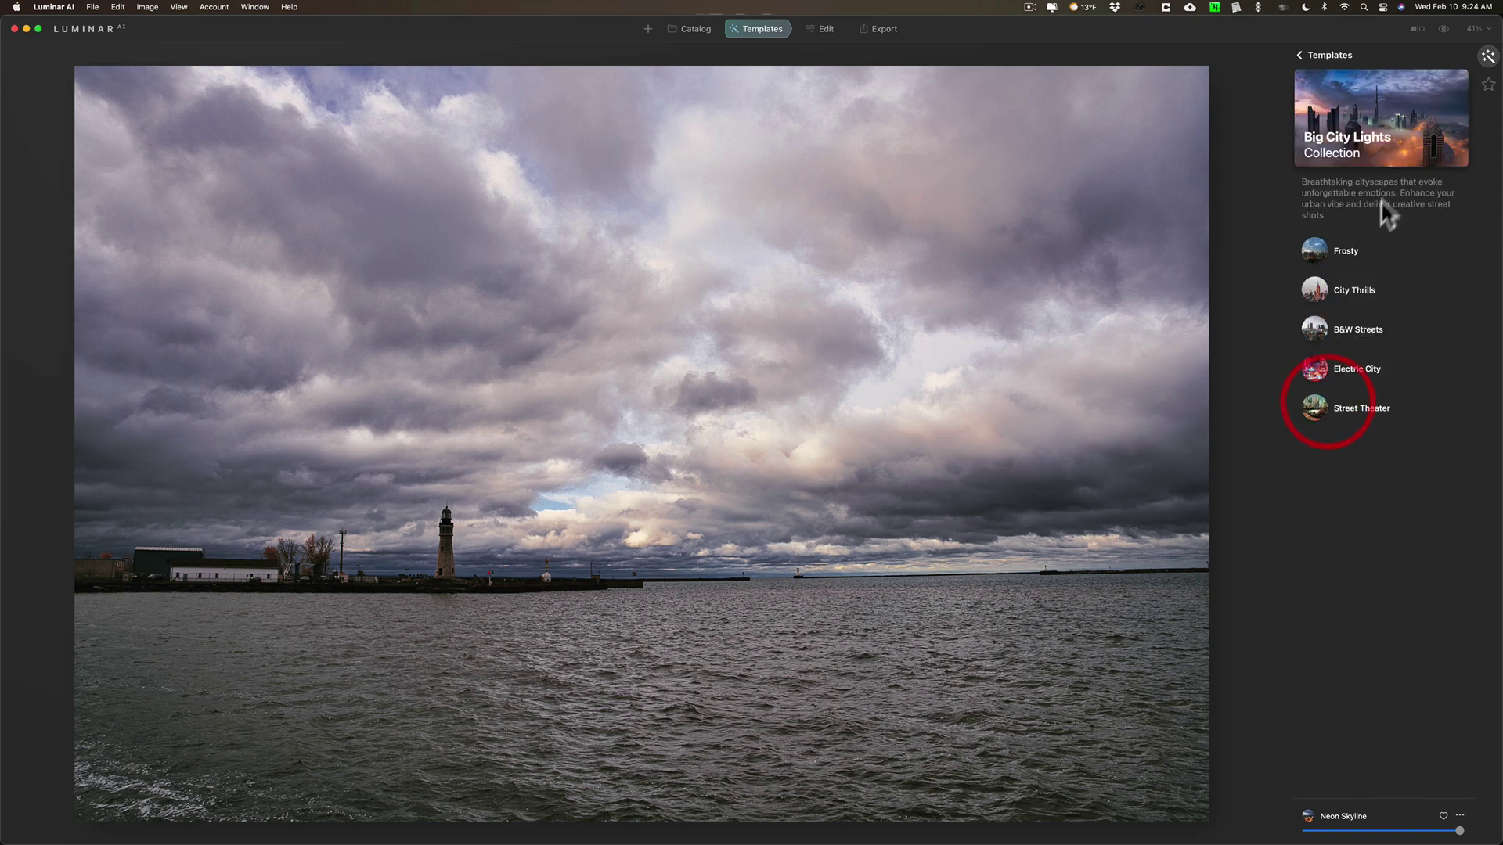
left_click(1349, 254)
left_click(1353, 291)
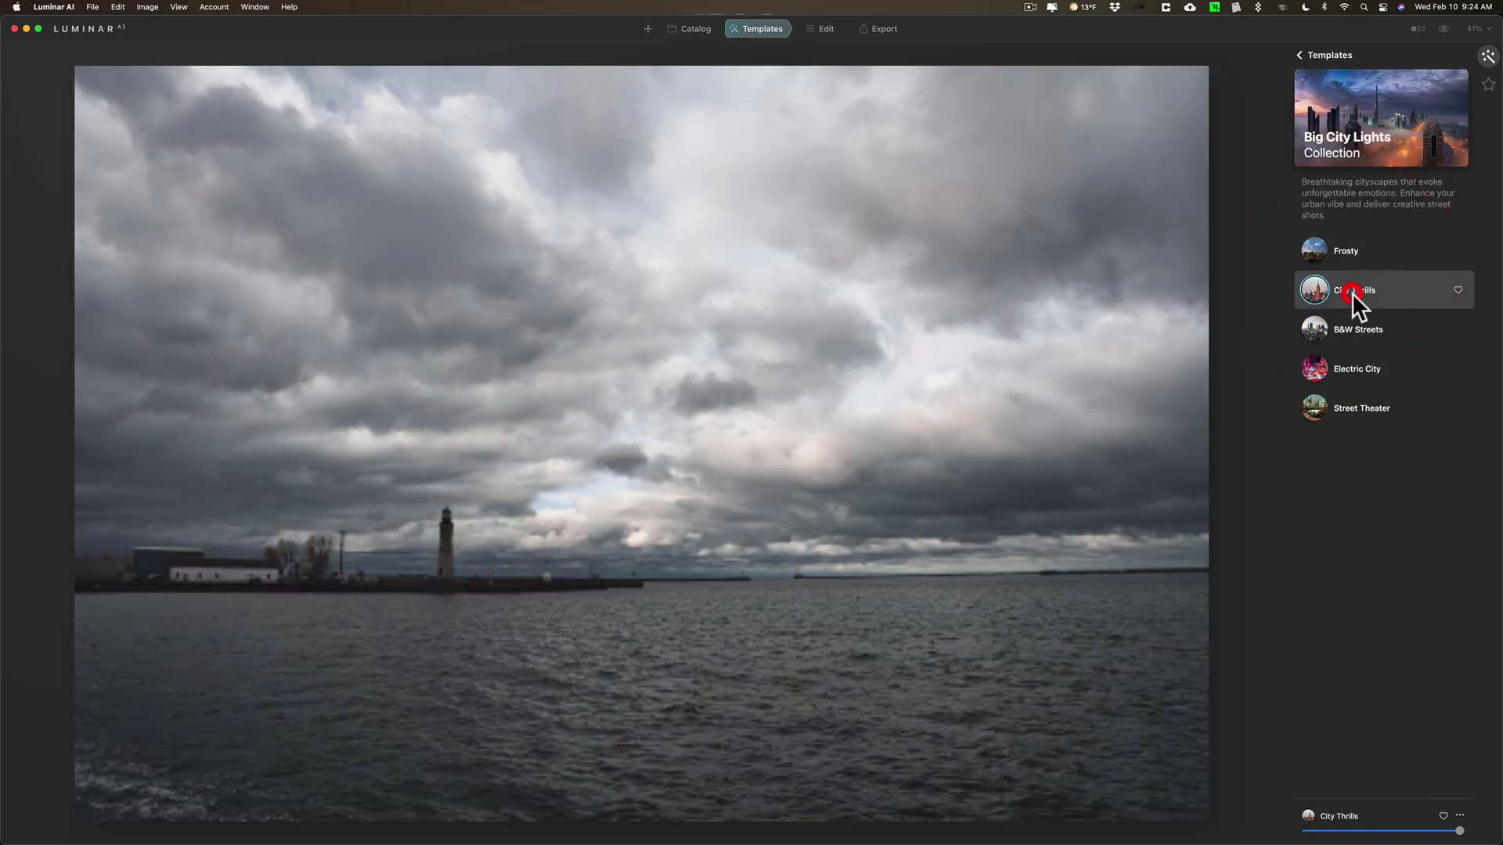
left_click(1349, 324)
left_click(1349, 365)
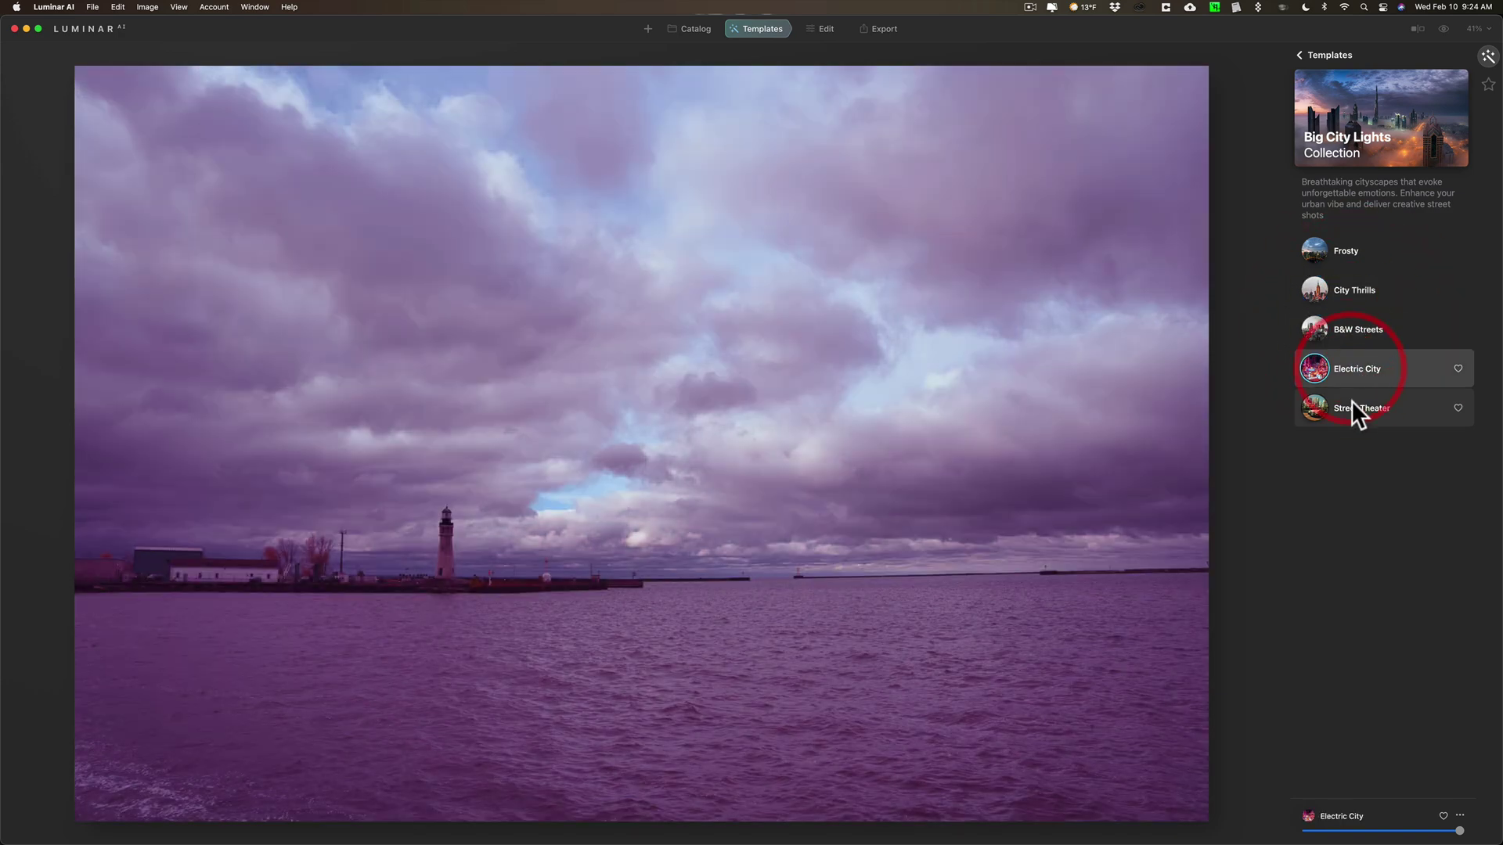
left_click(1355, 404)
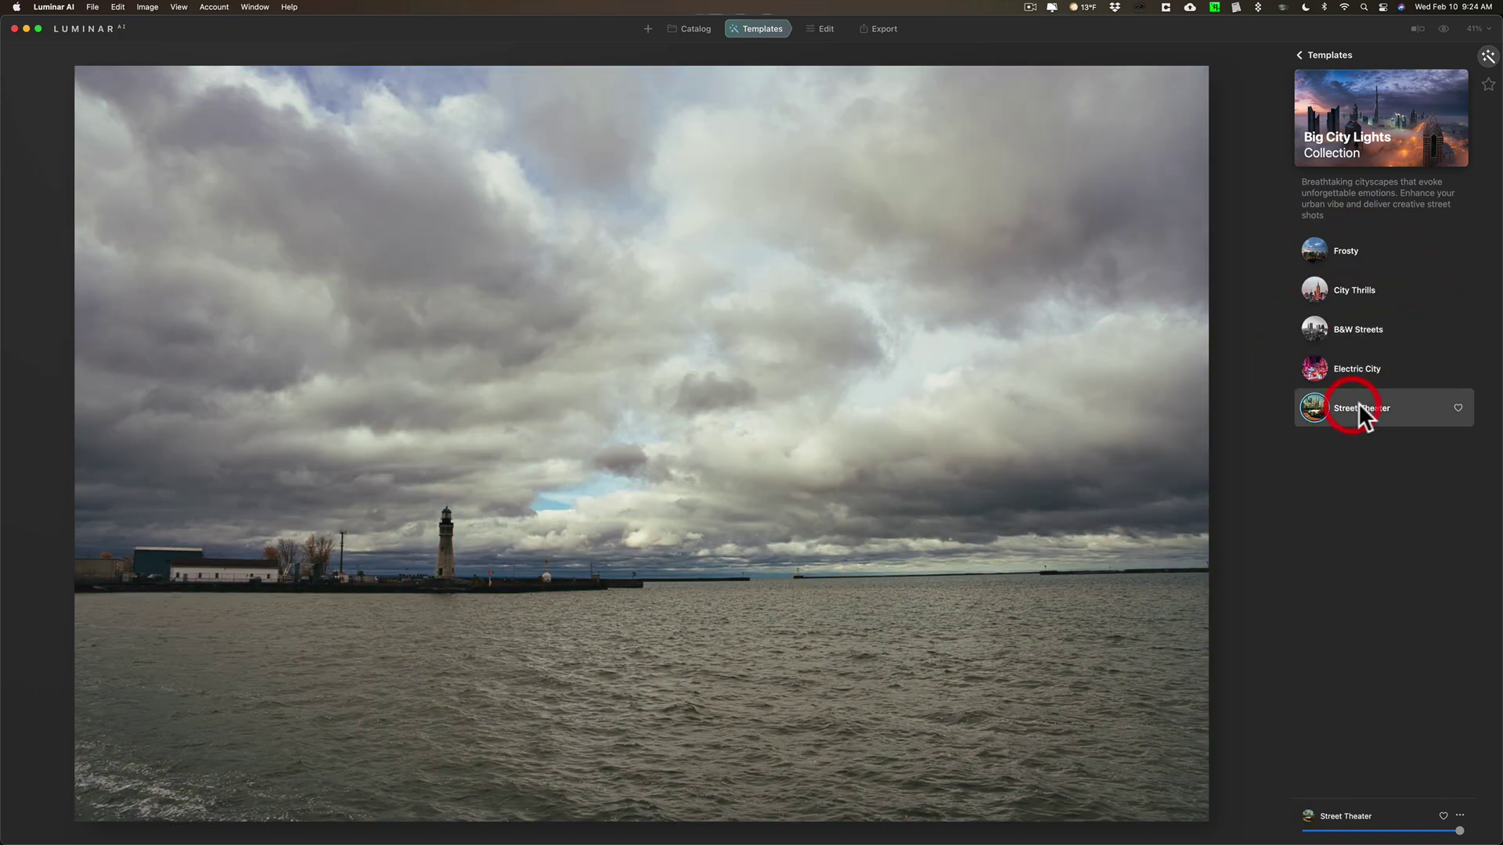
Open the Savannah collection and try Warming Sun, Bitter Cold, then Silverback.
left_click(1300, 51)
scroll(1447, 536, "down", 2)
scroll(1447, 537, "down", 3)
left_click(1402, 535)
left_click(1345, 290)
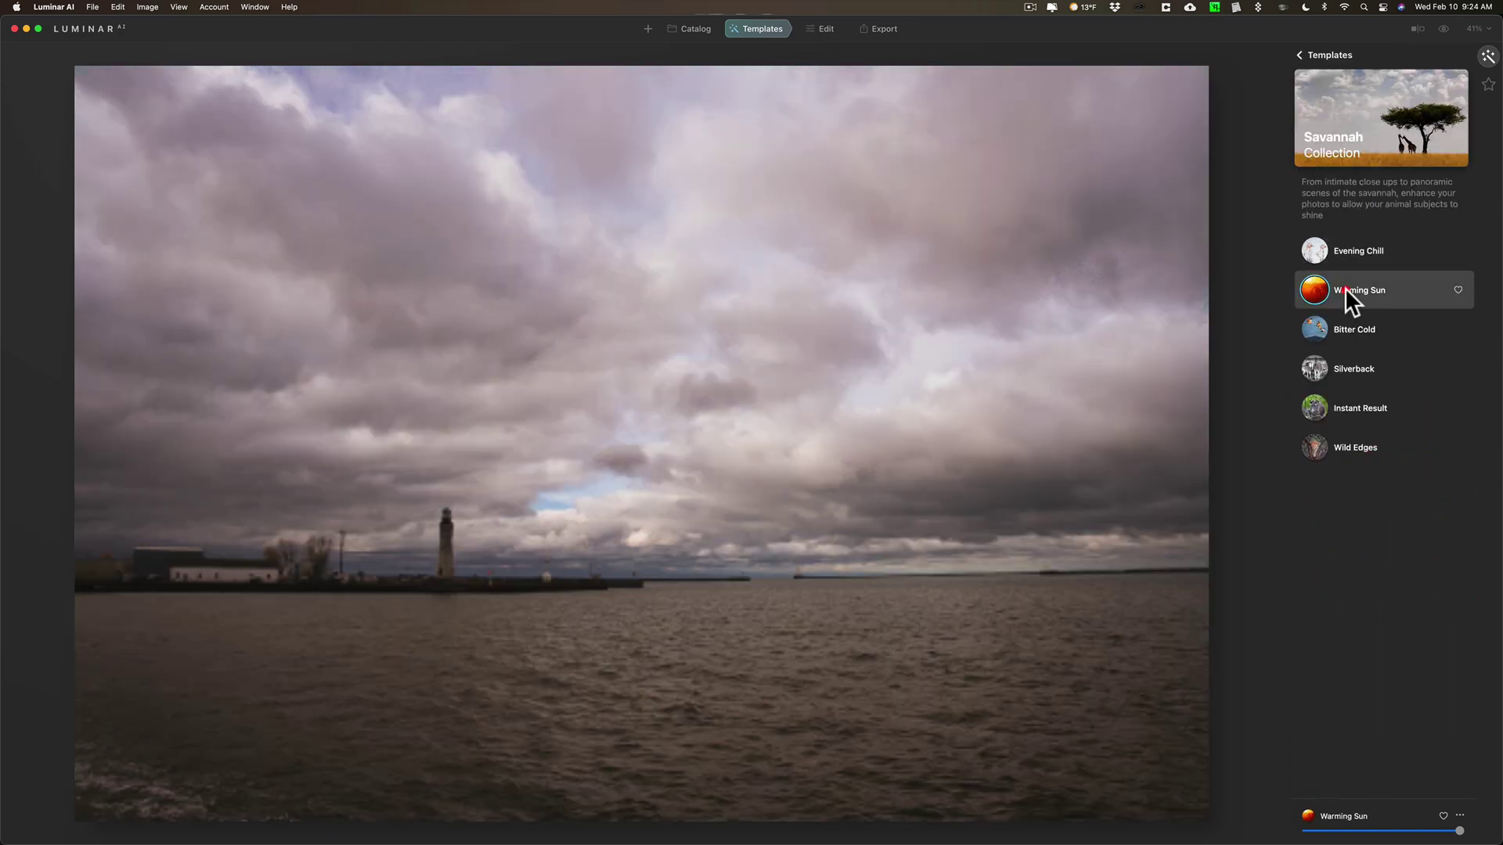
left_click(1340, 327)
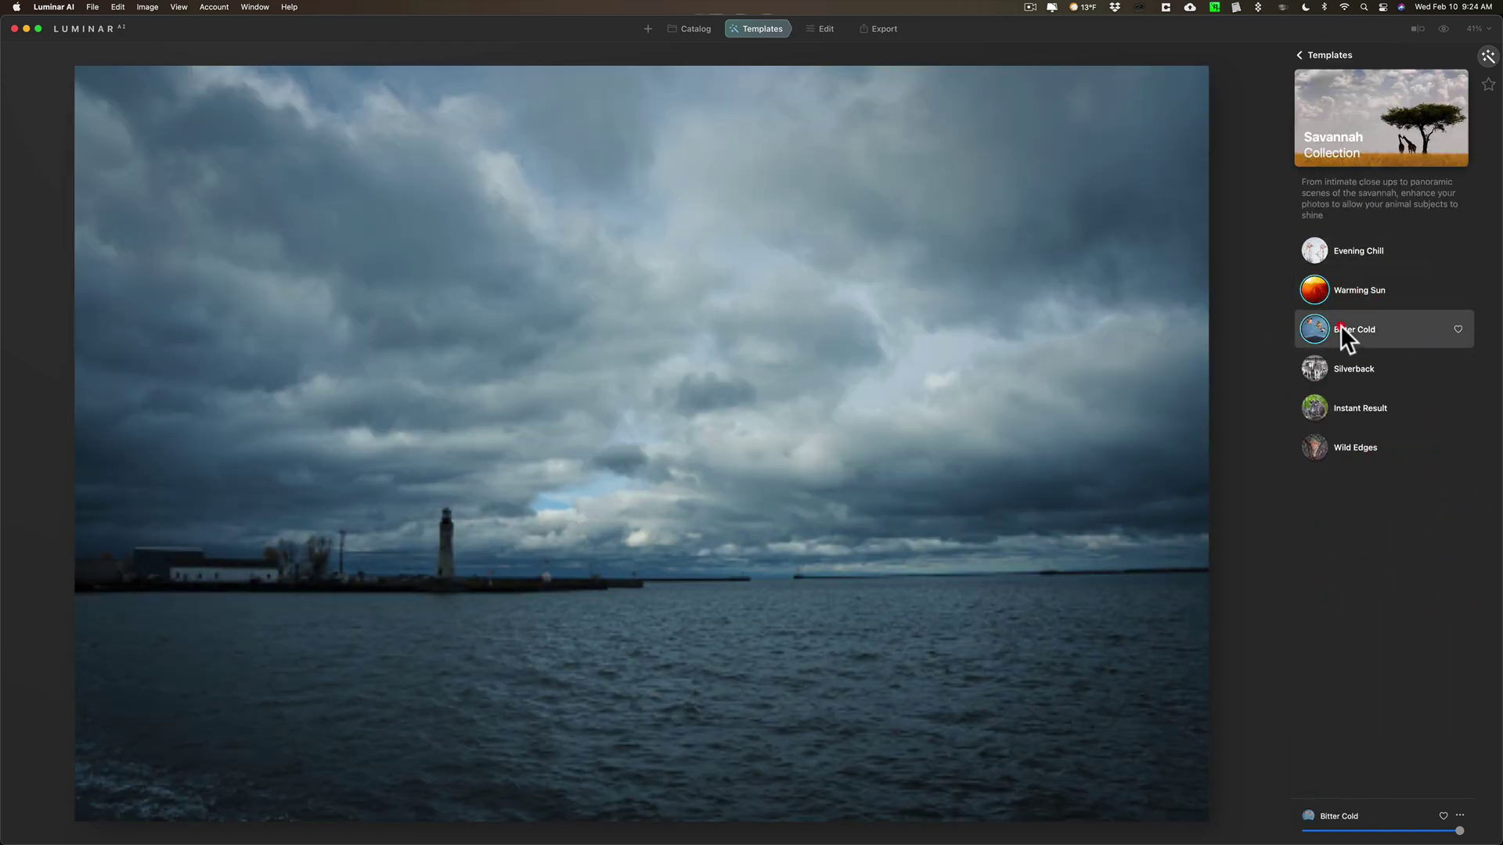
left_click(1365, 365)
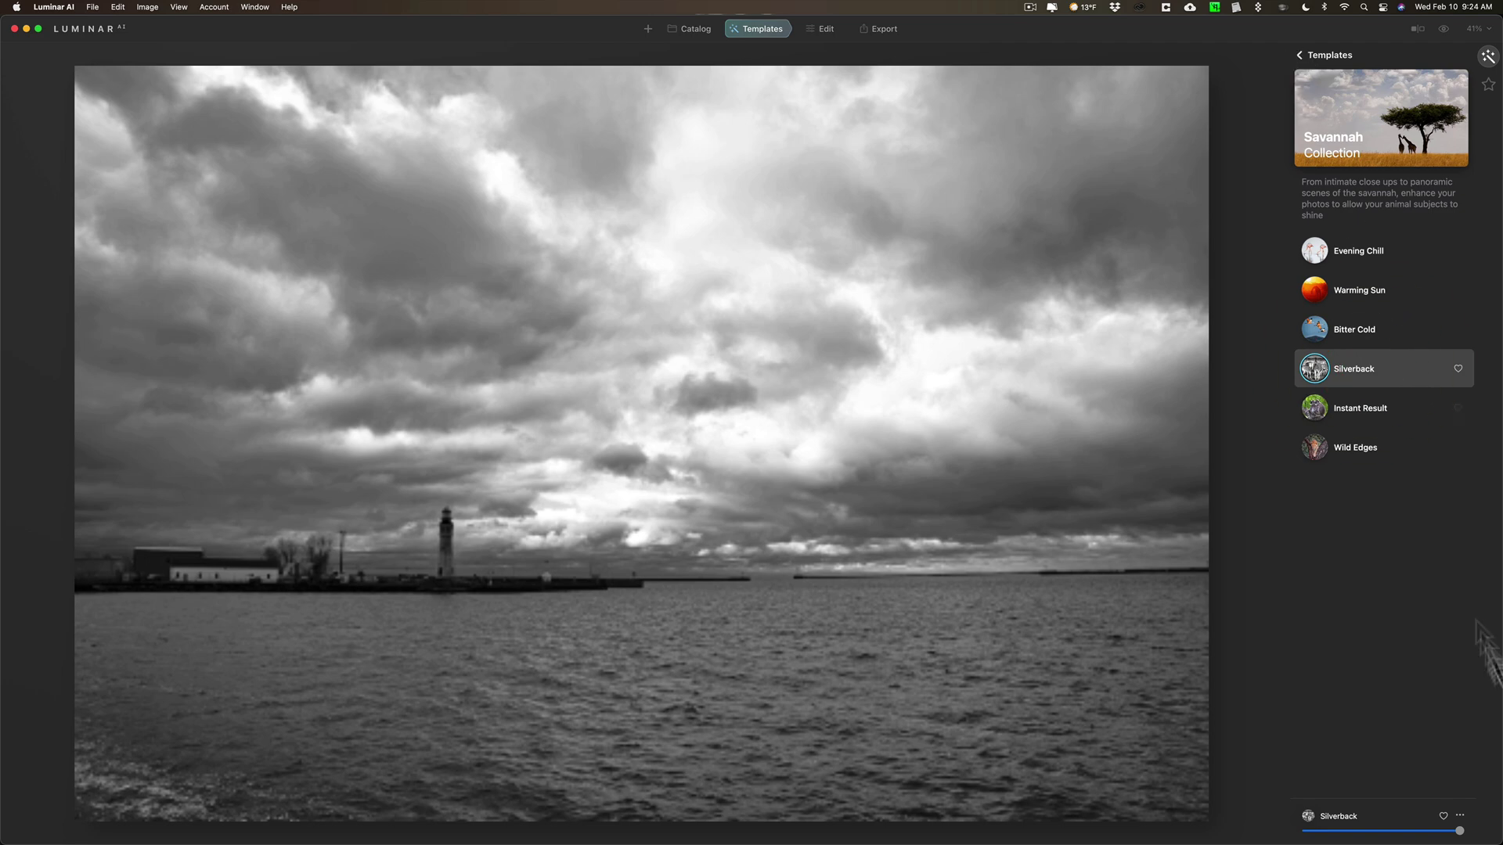
left_click(1459, 816)
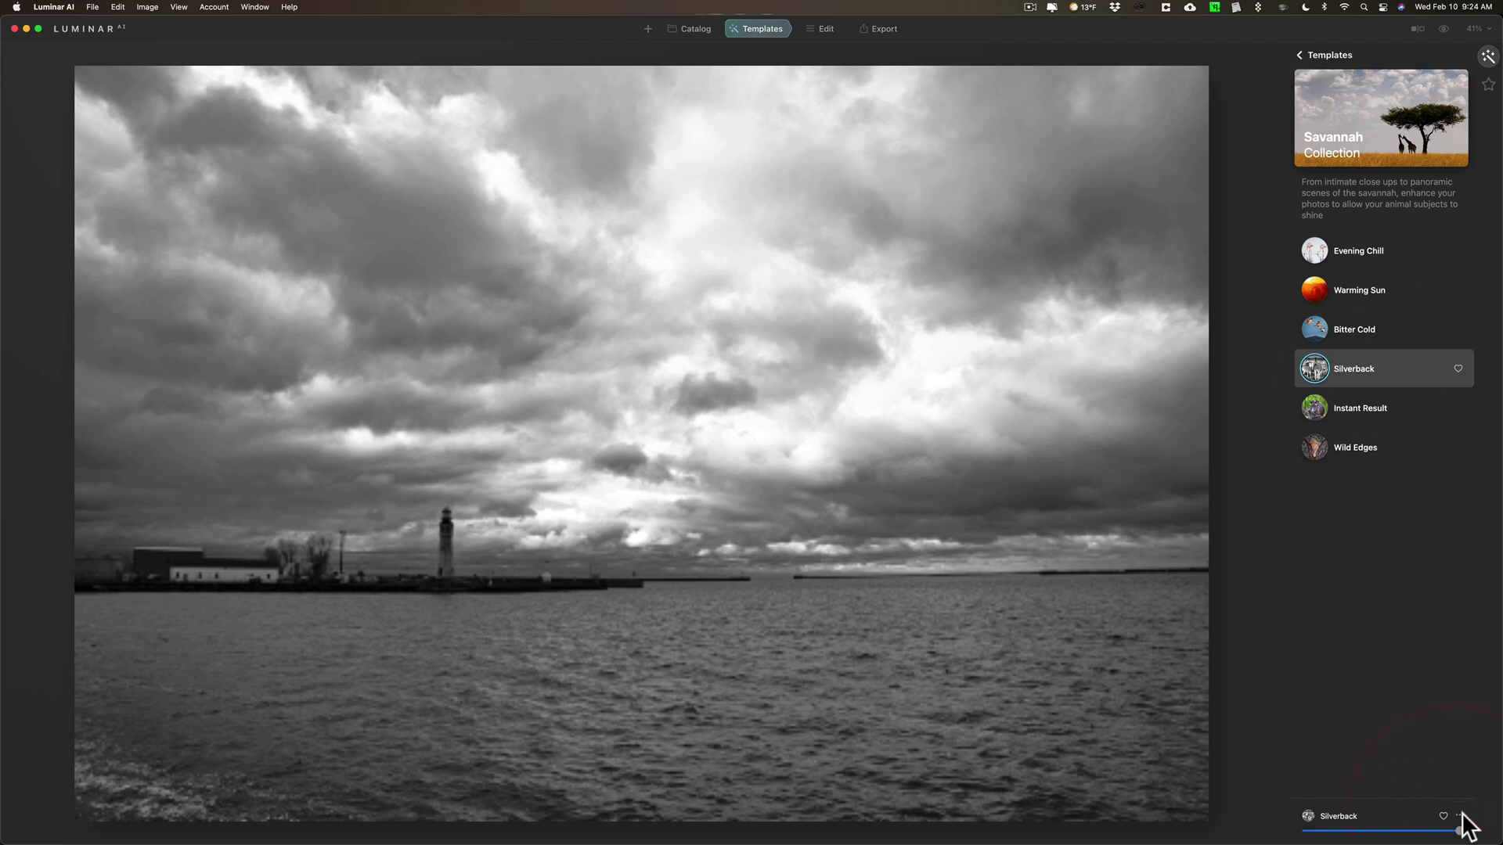
left_click(1460, 816)
Reset adjustments to unedited and return to the top of the template overview.
left_click(1457, 811)
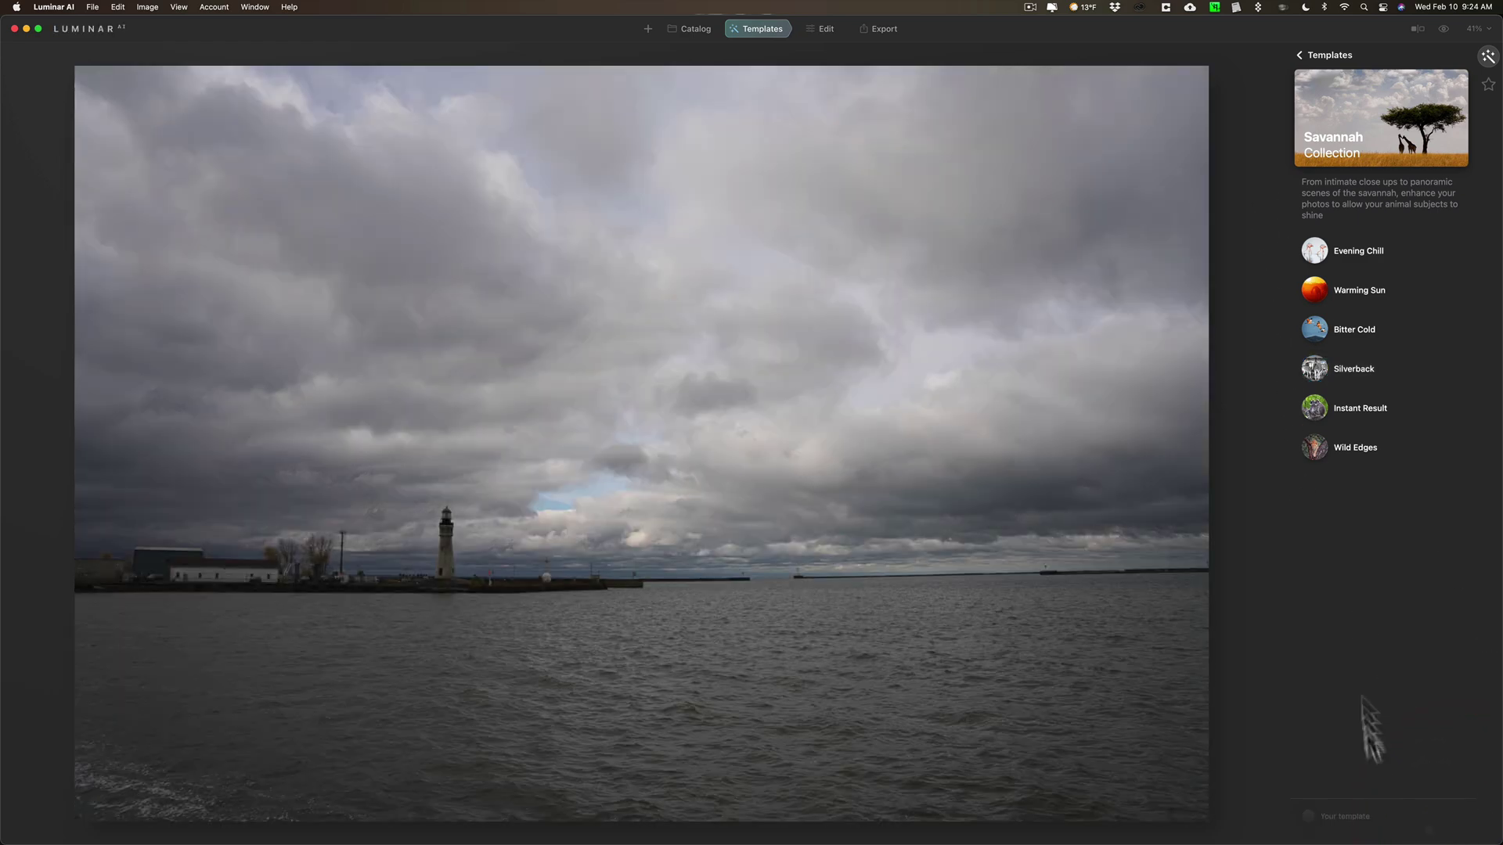
left_click(1298, 51)
scroll(1299, 48, "up", 2)
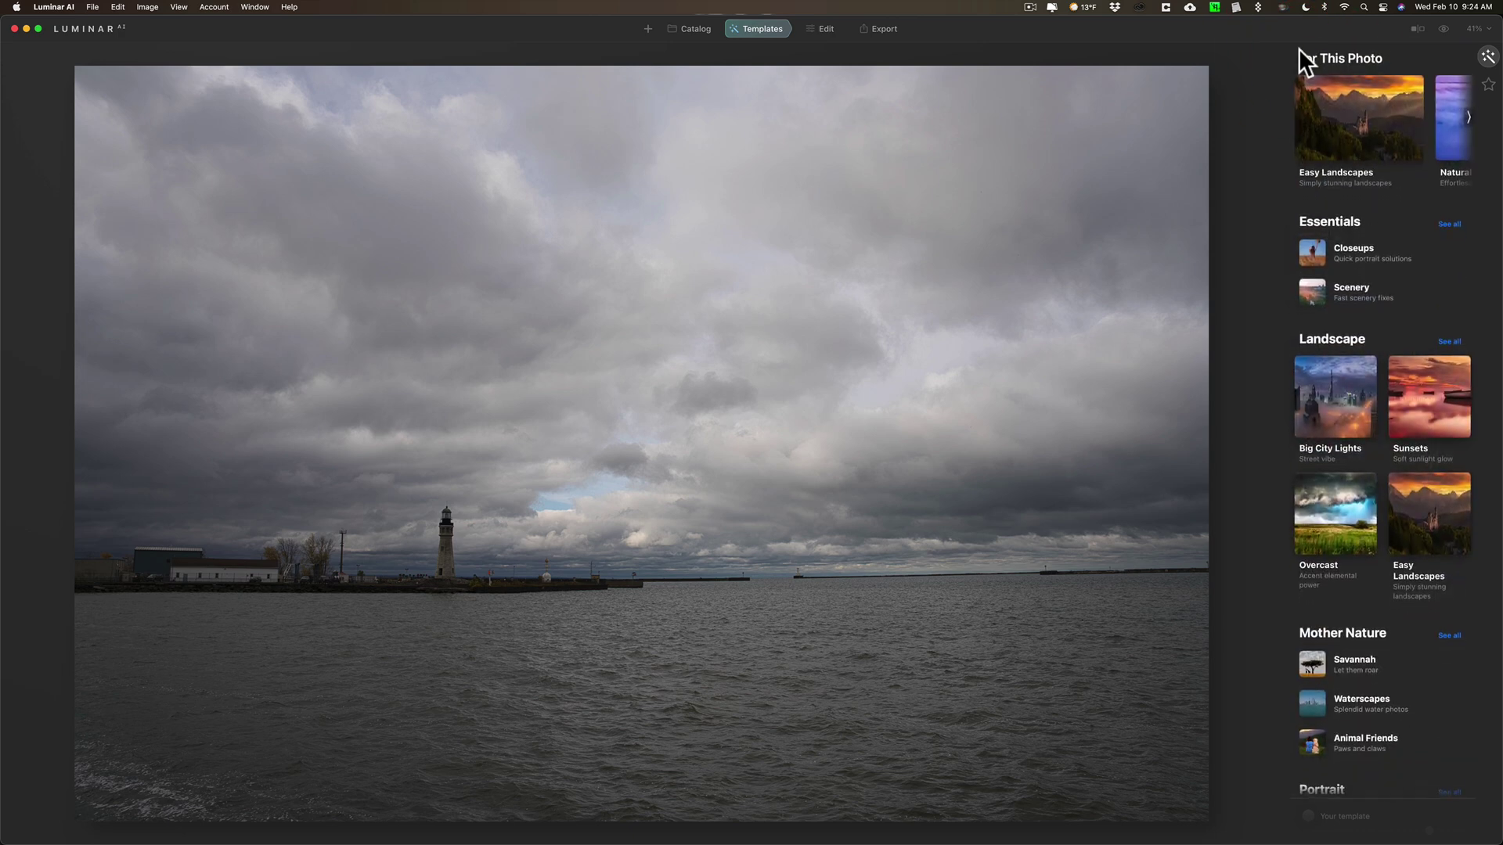